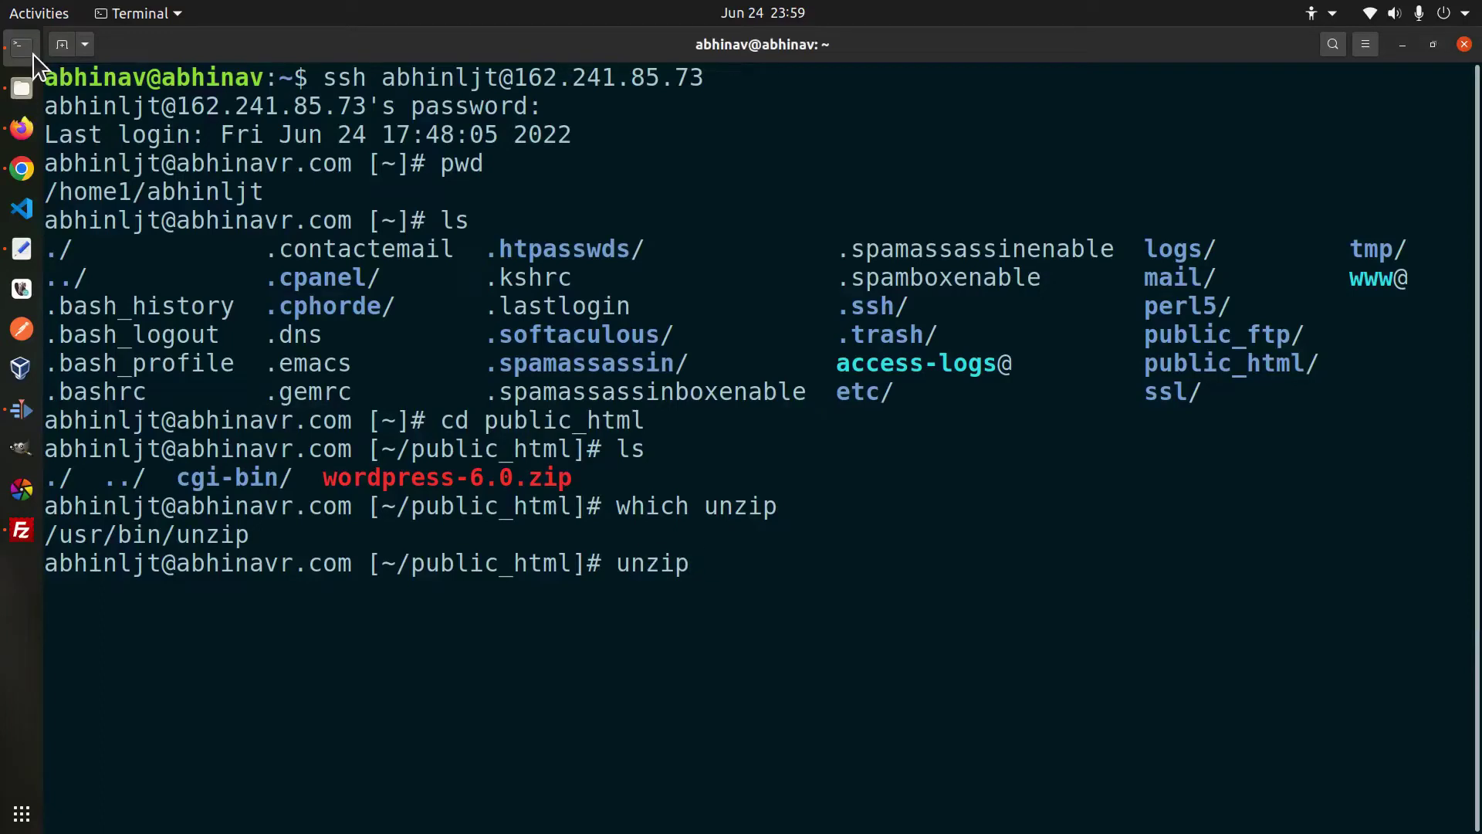
# Step: Extract wordpress-6.0.zip in public_html and list the new wordpress folder
pyautogui.write('wor')
pyautogui.press('Tab')
pyautogui.press('Return')
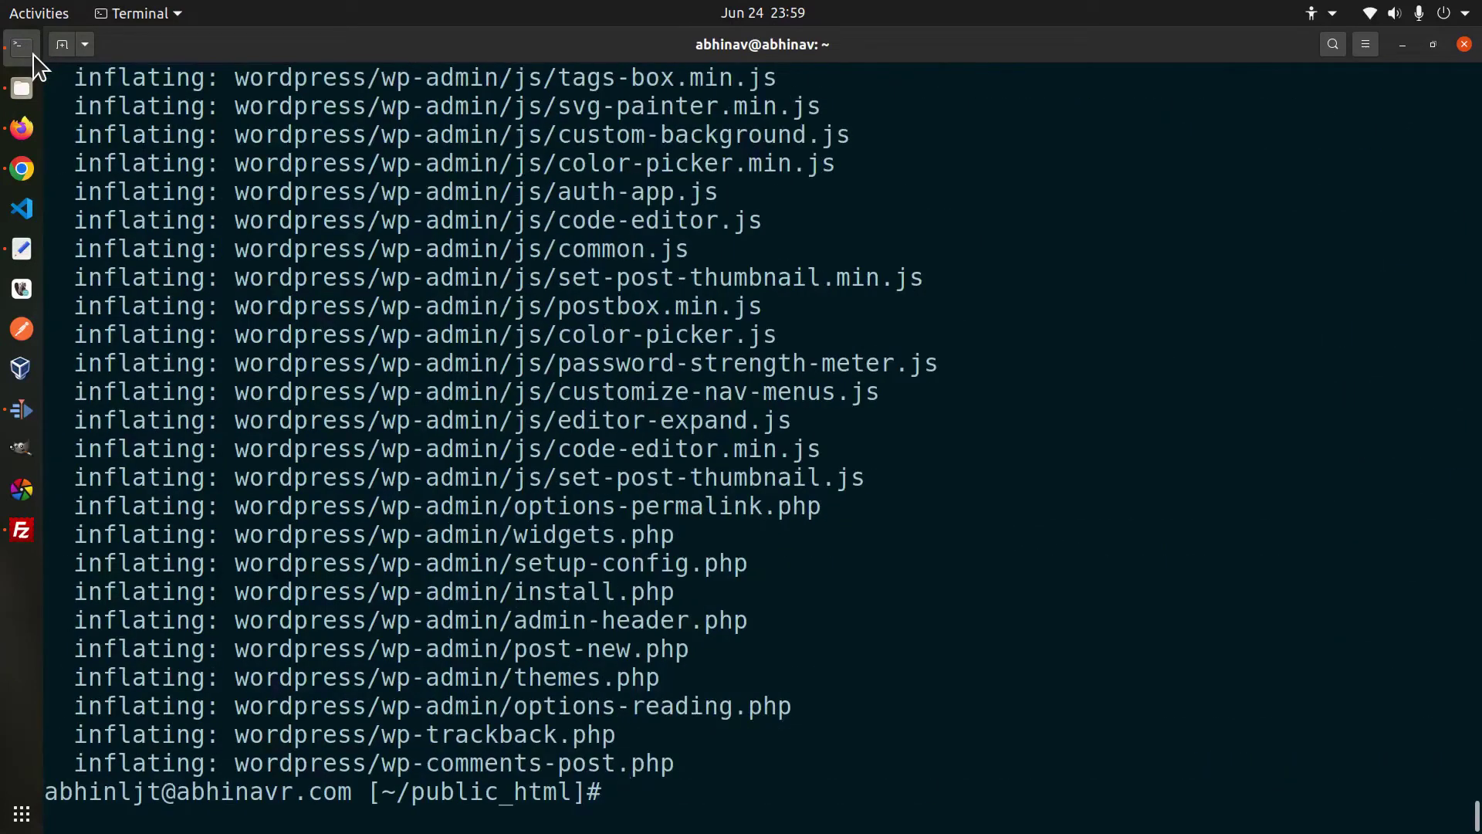
pyautogui.write('ls')
pyautogui.press('Return')
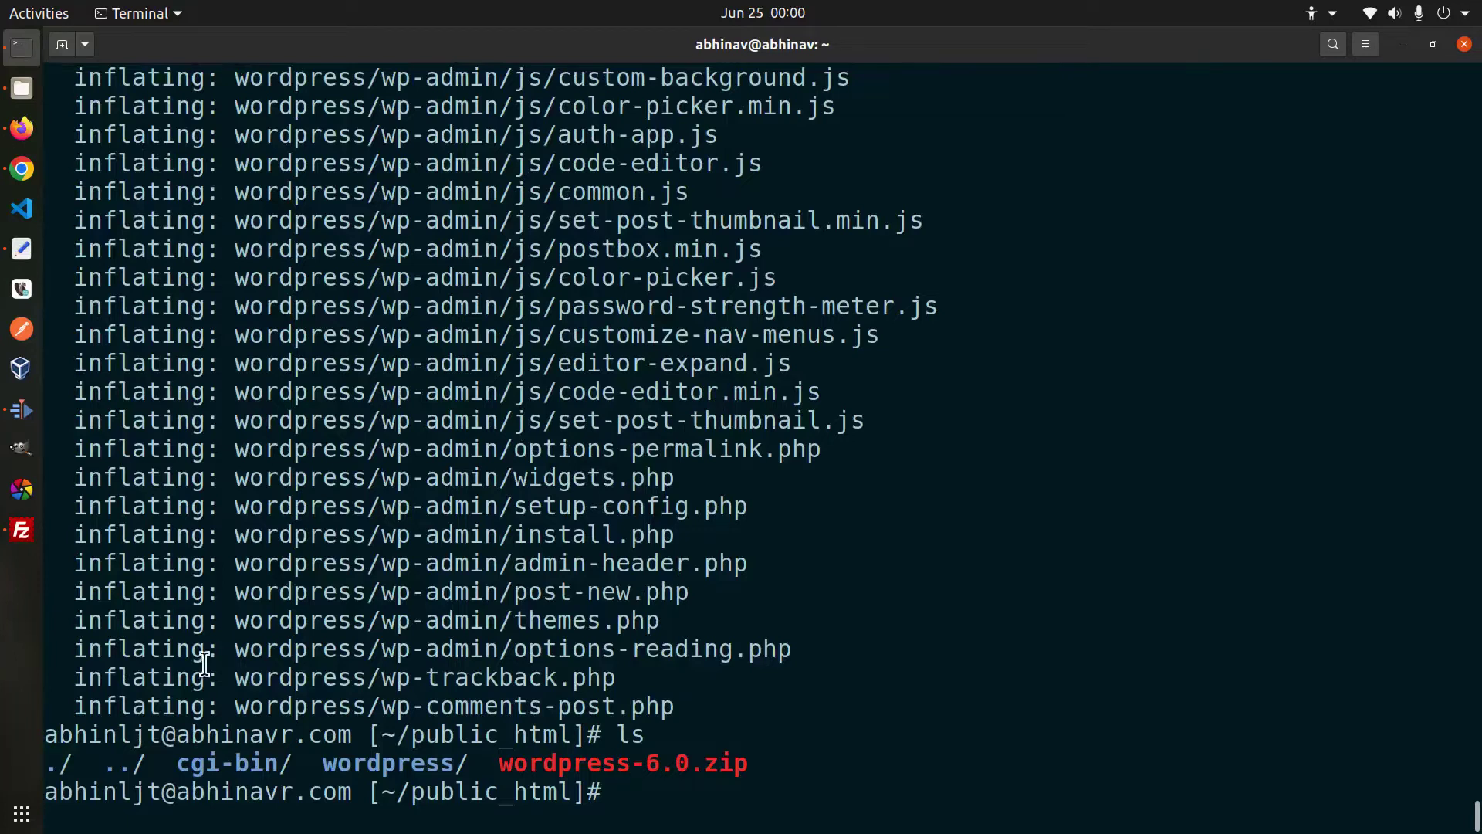
pyautogui.moveTo(319, 764); pyautogui.dragTo(466, 764)
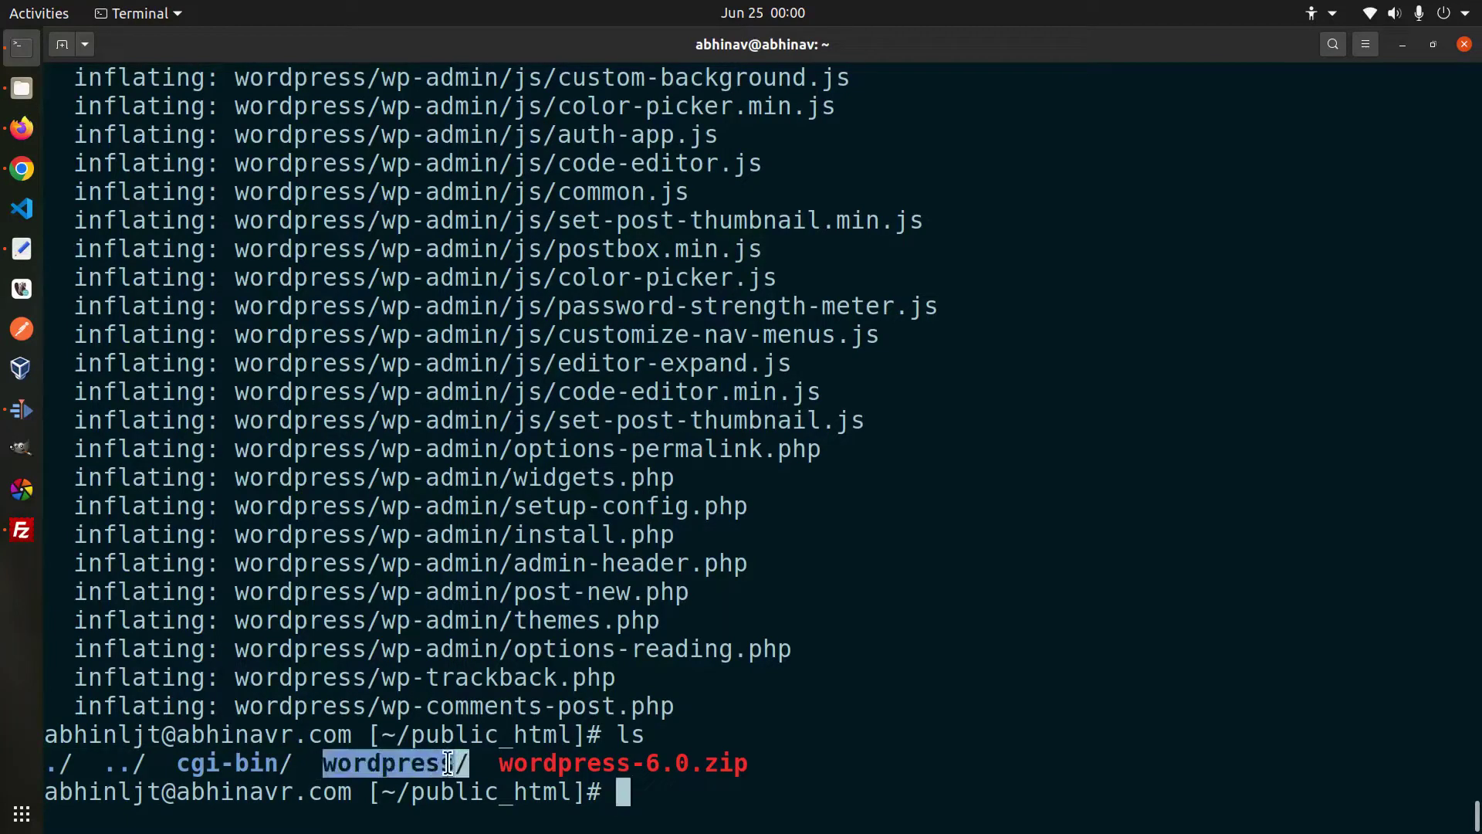
pyautogui.click(734, 780)
pyautogui.hotkey('ctrl', 'l')
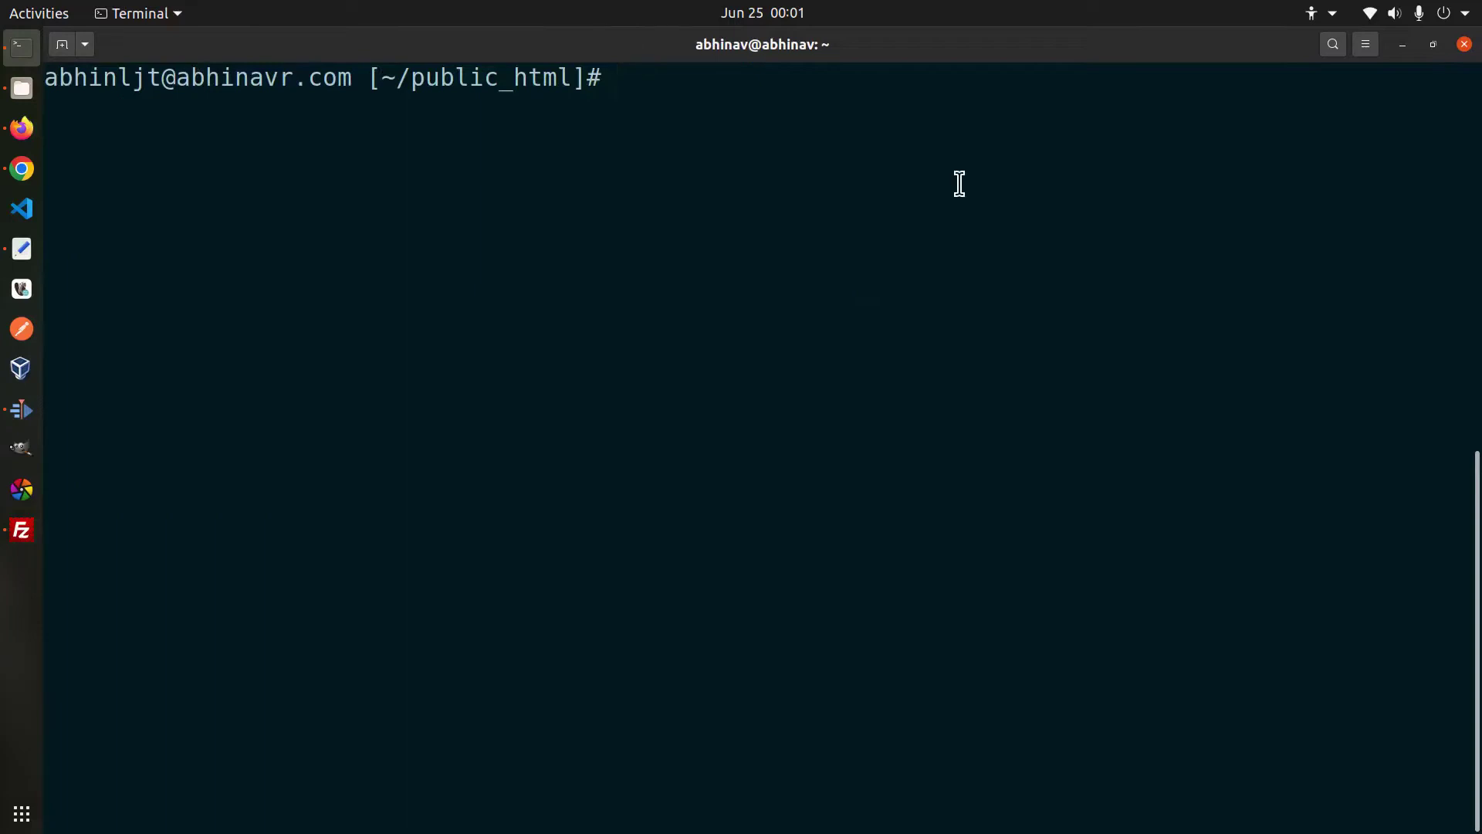
pyautogui.write('ls')
pyautogui.press('Return')
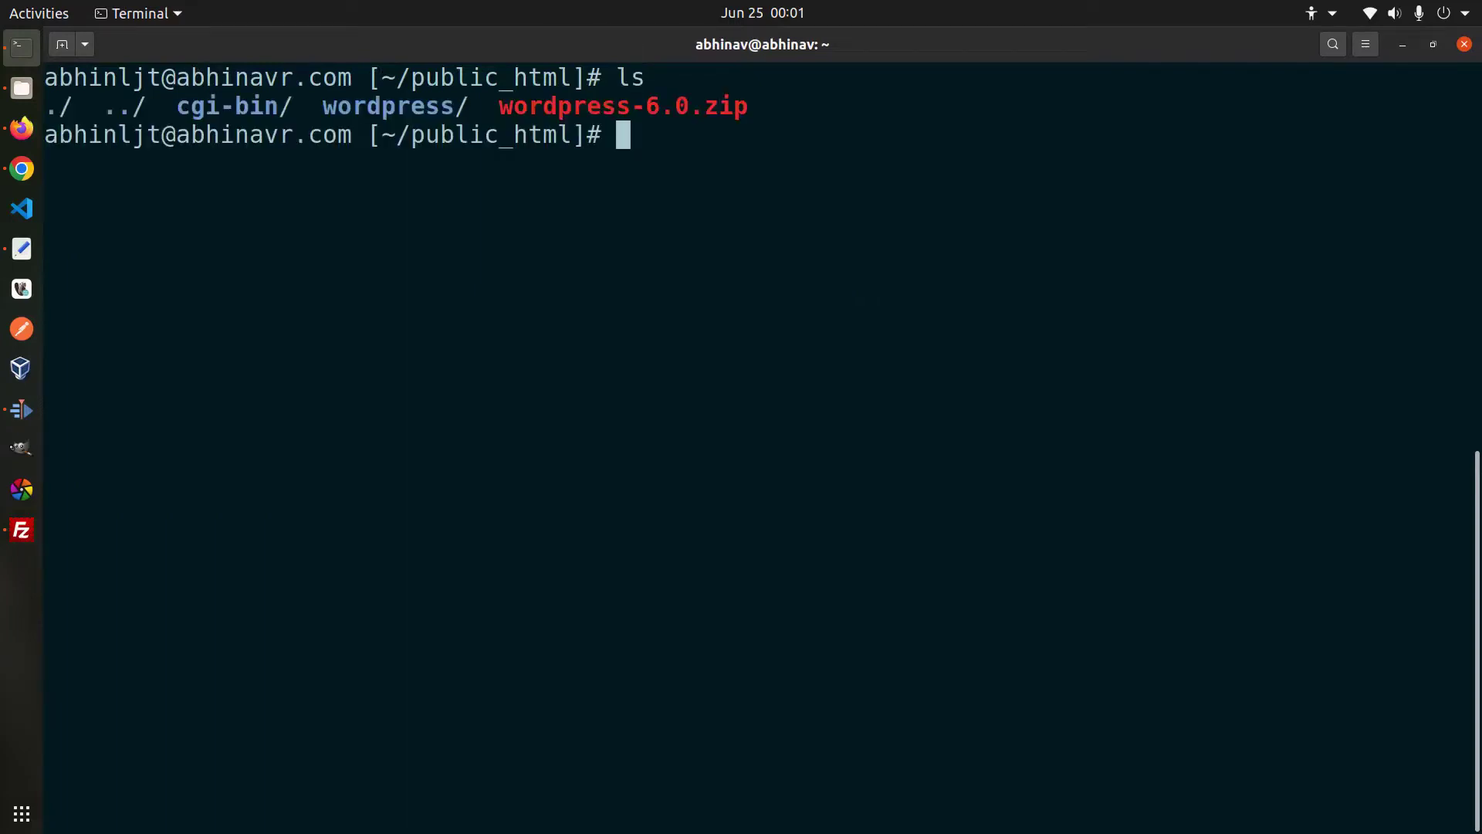
# Step: Move all files from wordpress/ up into public_html and confirm the folder is empty
pyautogui.write('mv wordpress')
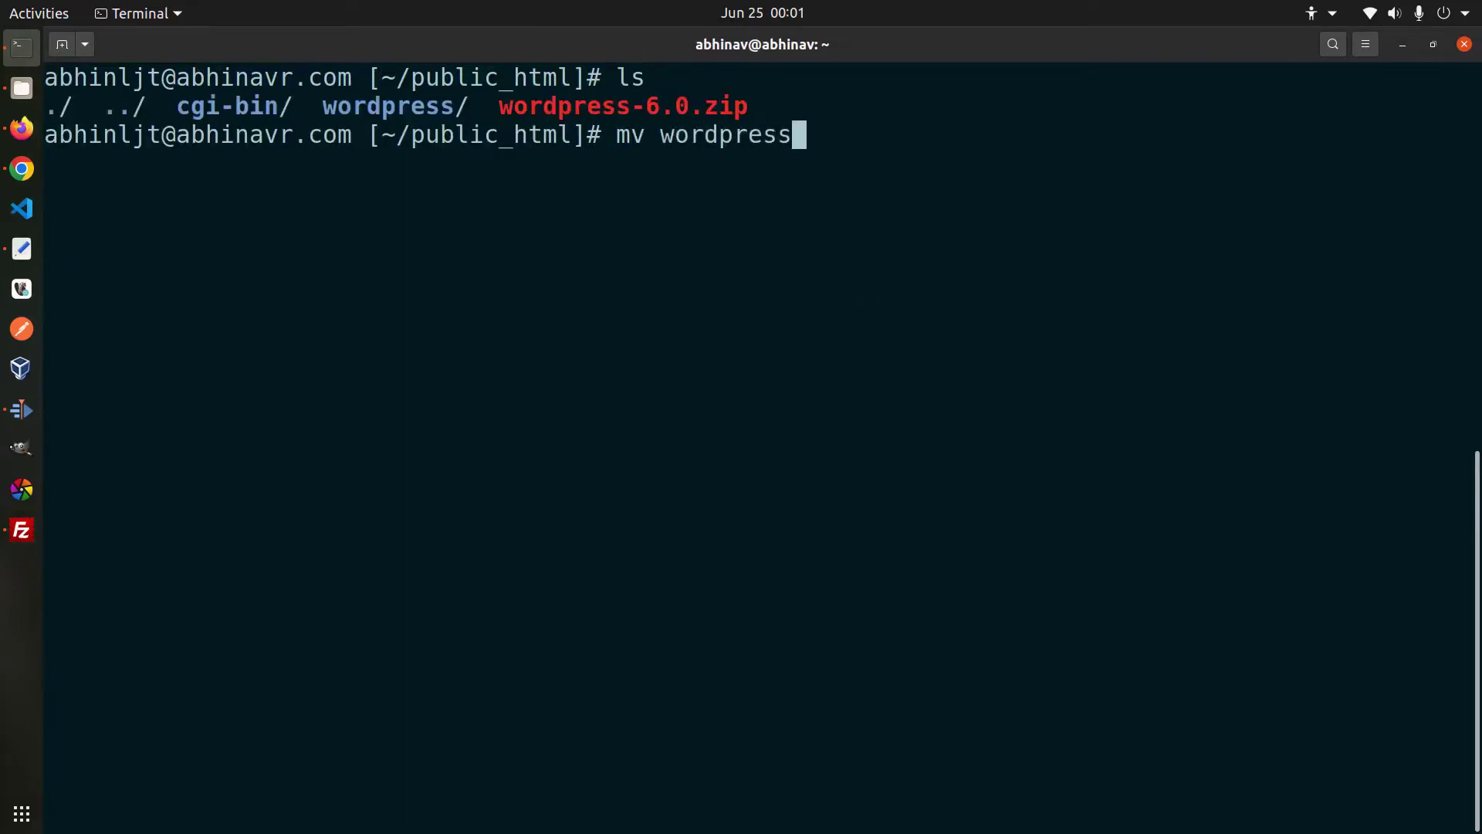
pyautogui.write('/* .')
pyautogui.press('Return')
pyautogui.write('ls')
pyautogui.press('Return')
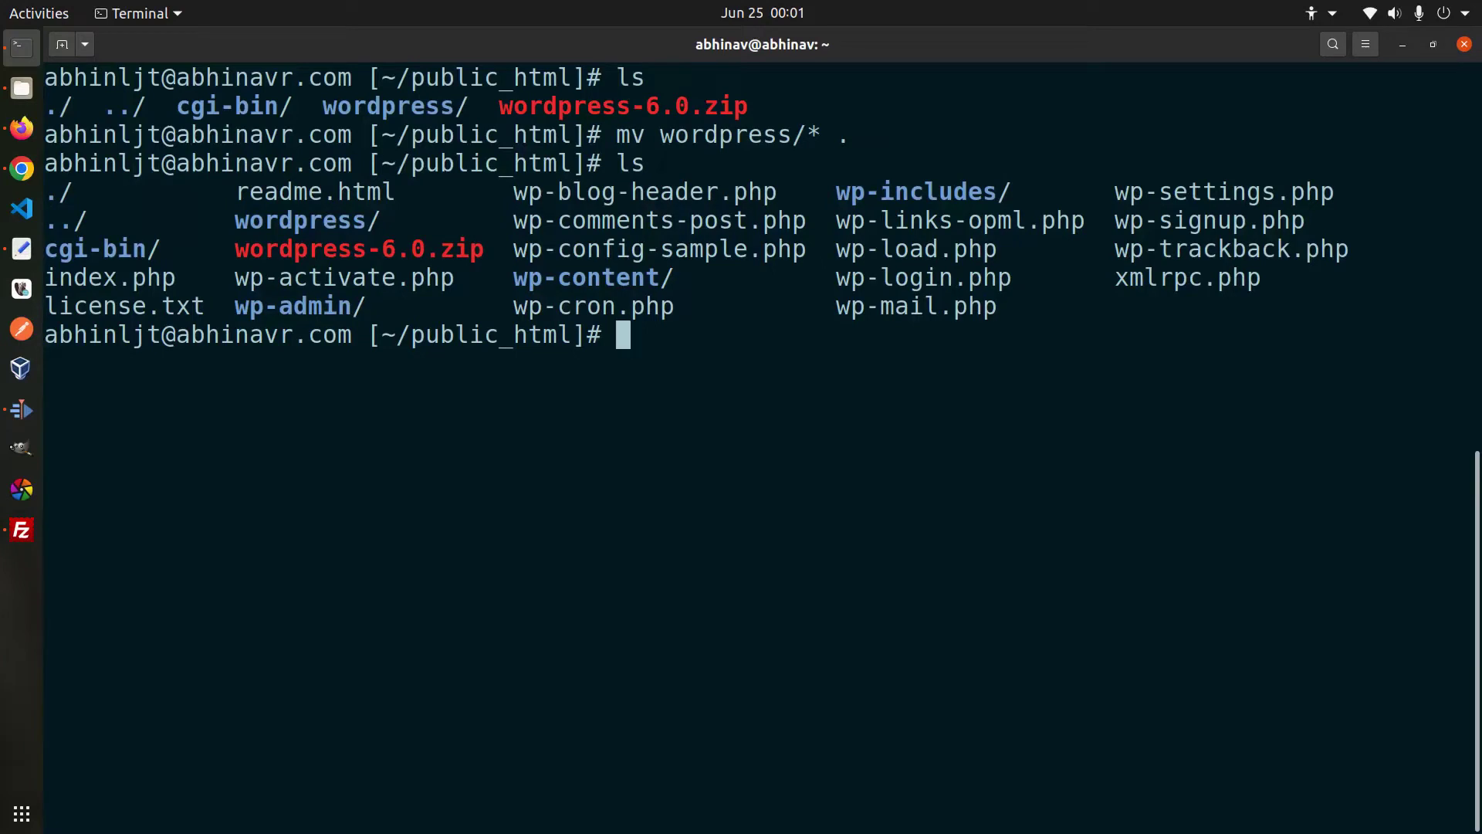
pyautogui.write('ls wordpress/')
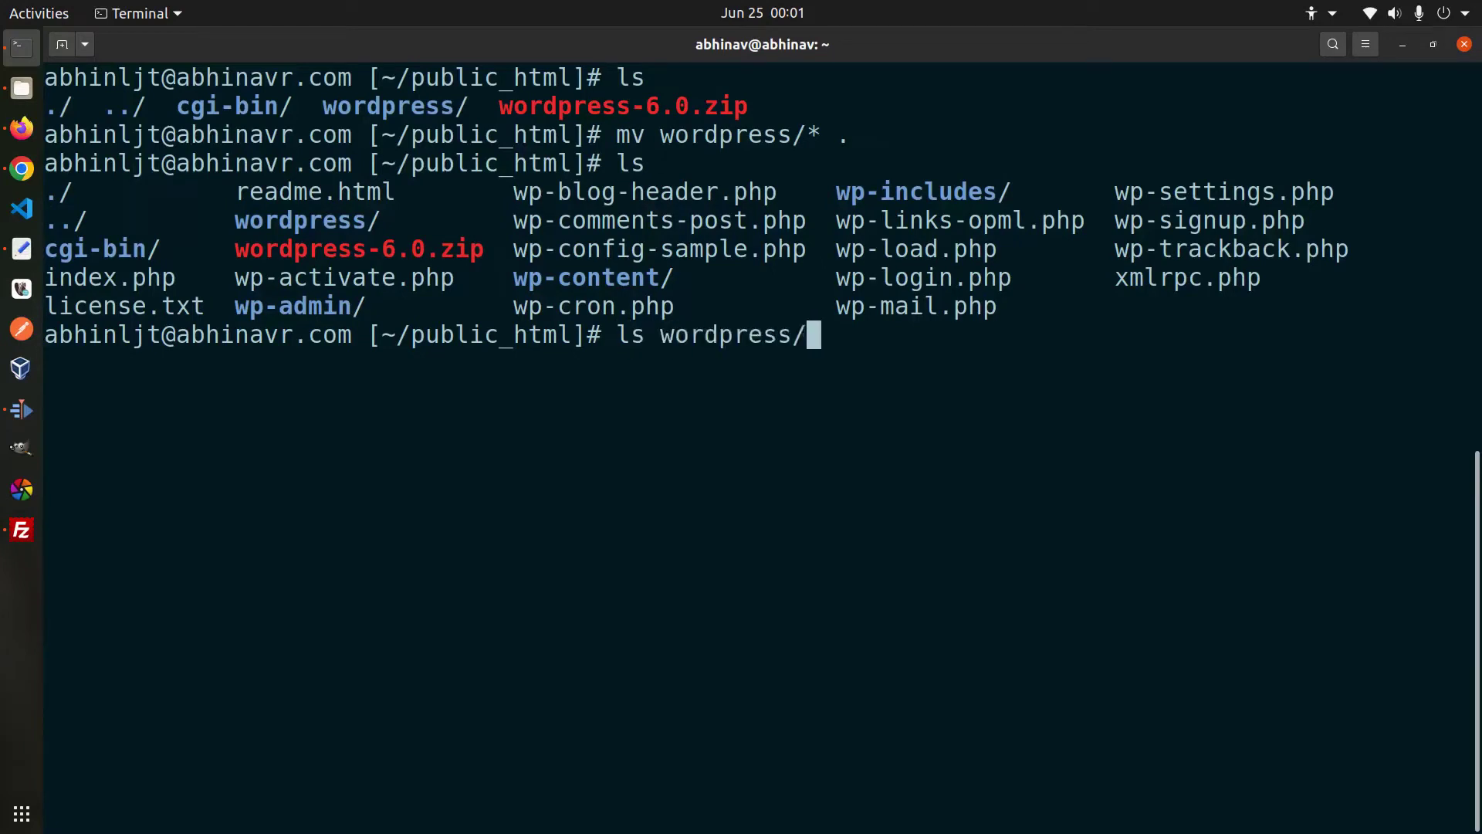
pyautogui.press('Return')
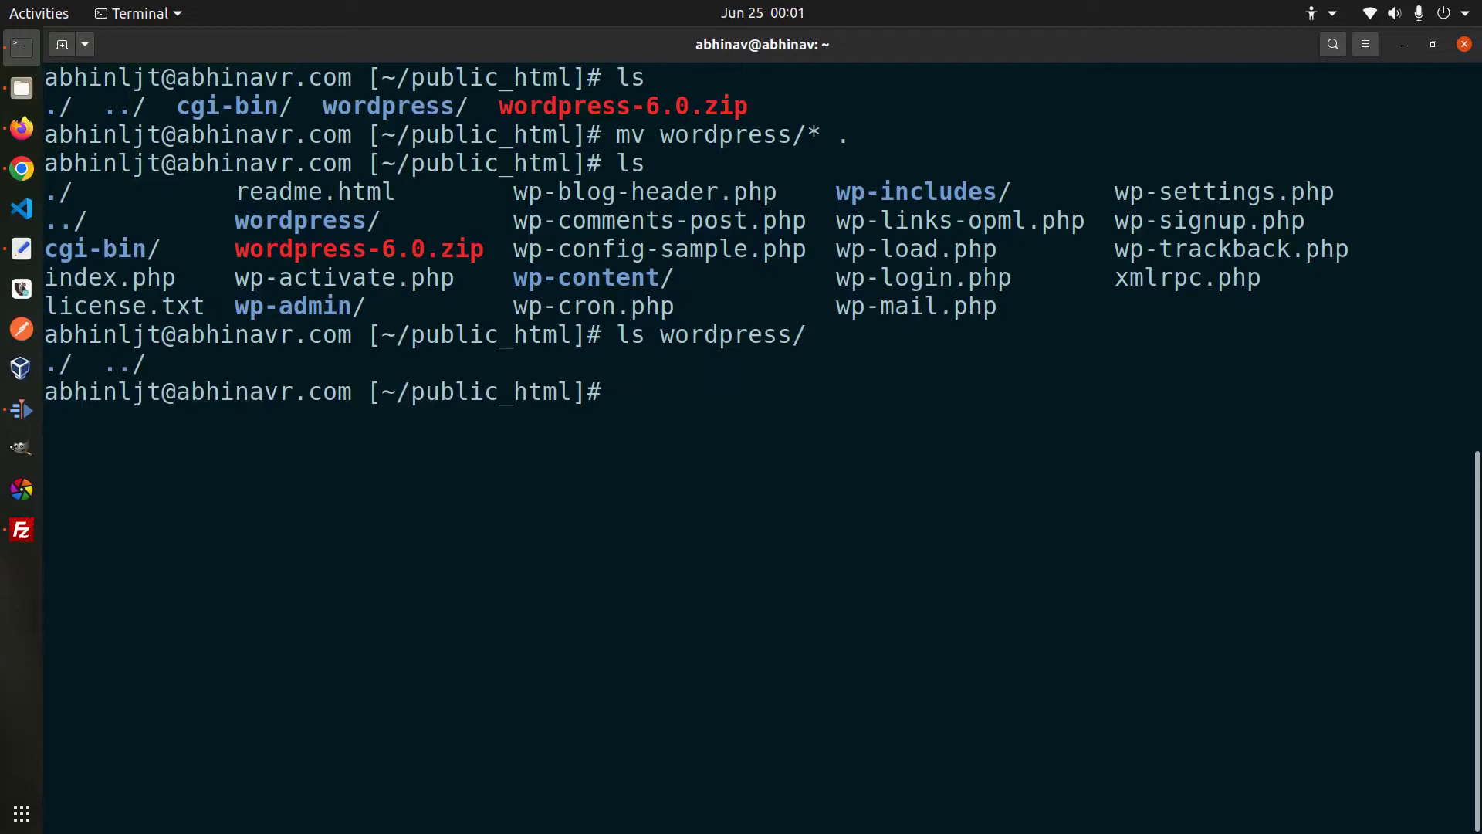
# Step: Delete the empty wordpress folder and the wordpress-6.0.zip archive, checking each with ls
pyautogui.write('rm -r wordpress')
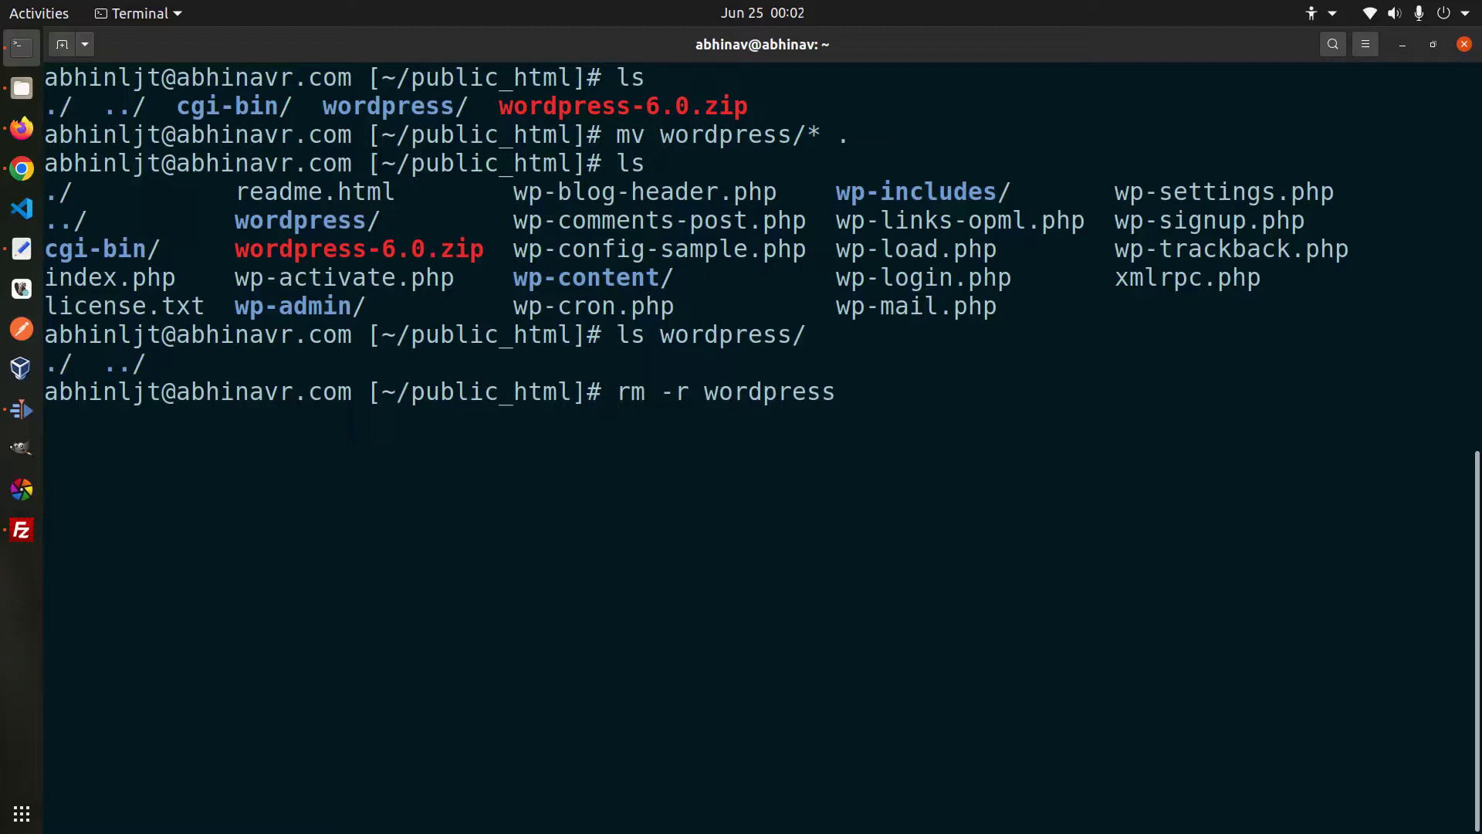
pyautogui.press('Return')
pyautogui.write('ls')
pyautogui.press('Return')
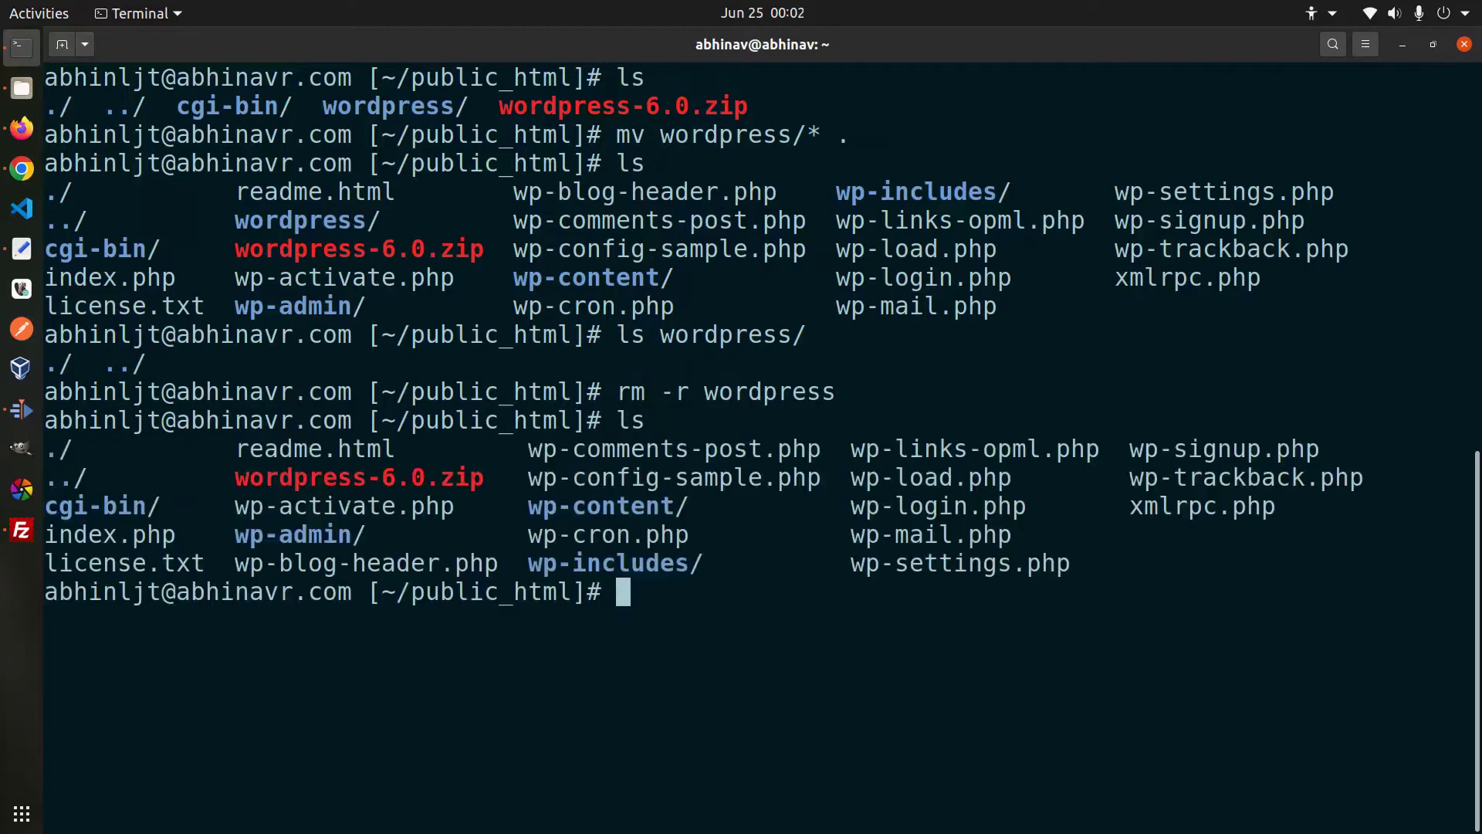
pyautogui.write('rm wordpress')
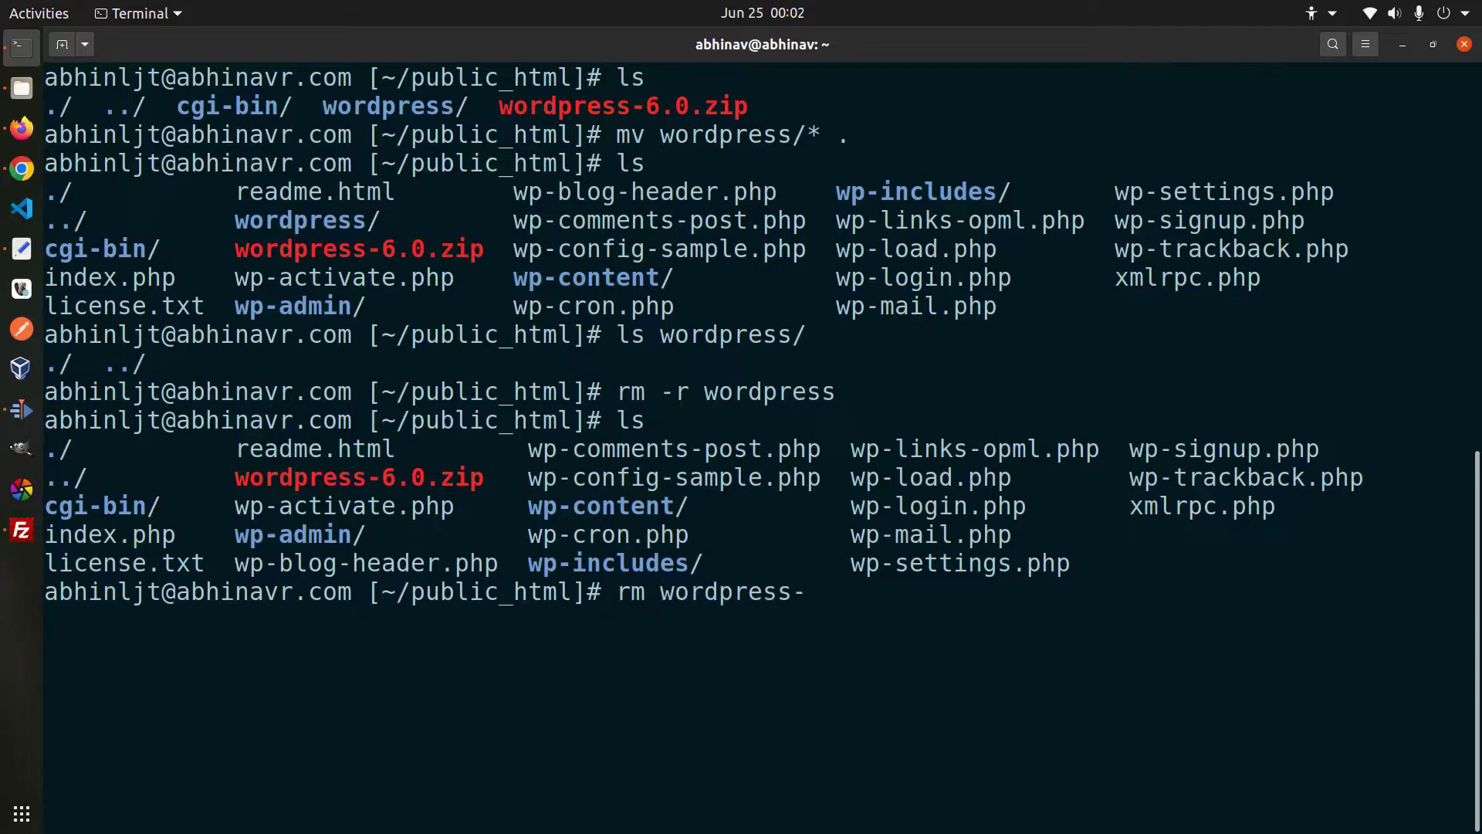
pyautogui.write('-6')
pyautogui.press('Tab')
pyautogui.press('Return')
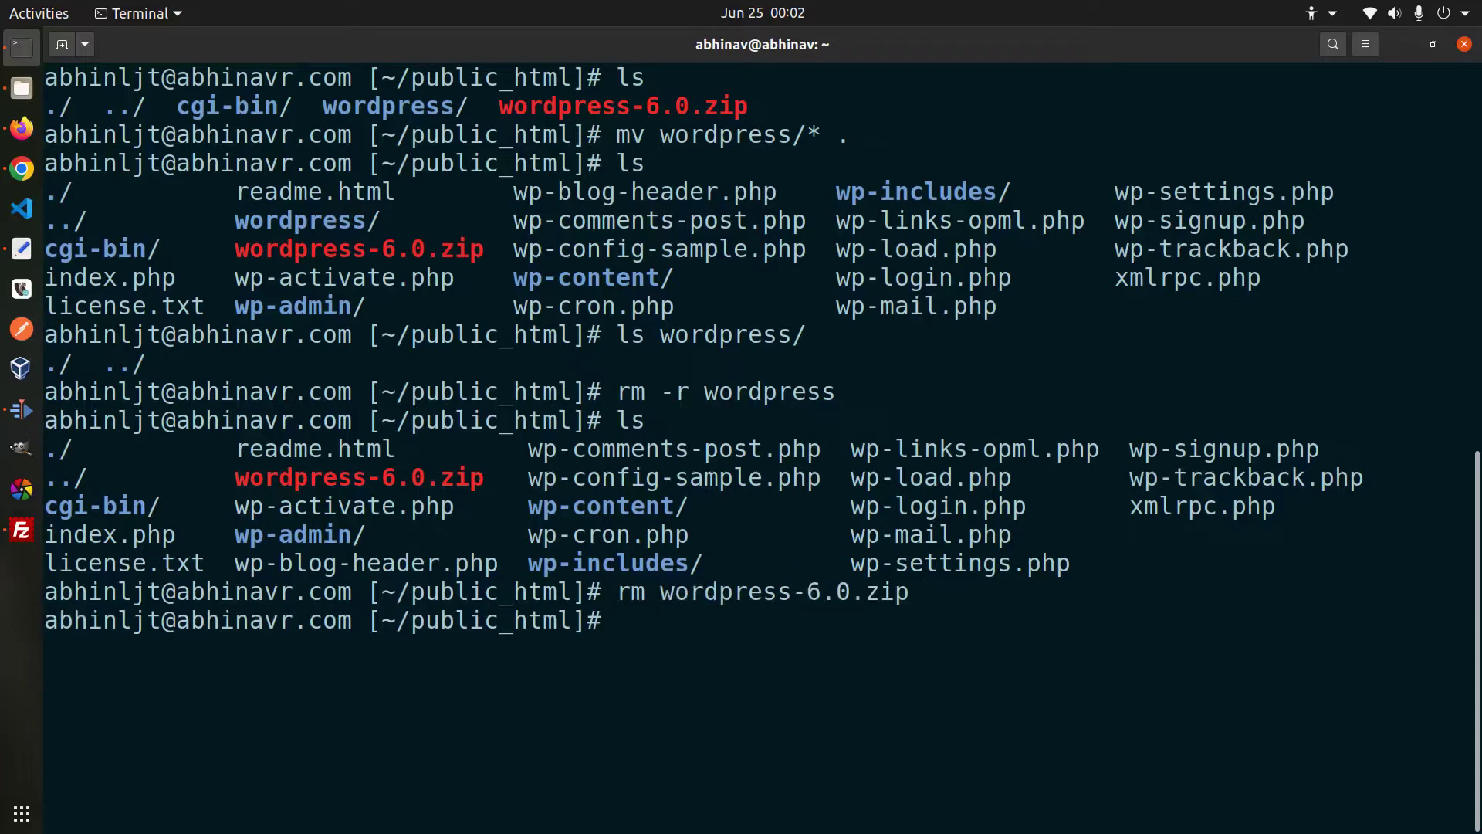
pyautogui.write('ls')
pyautogui.press('Return')
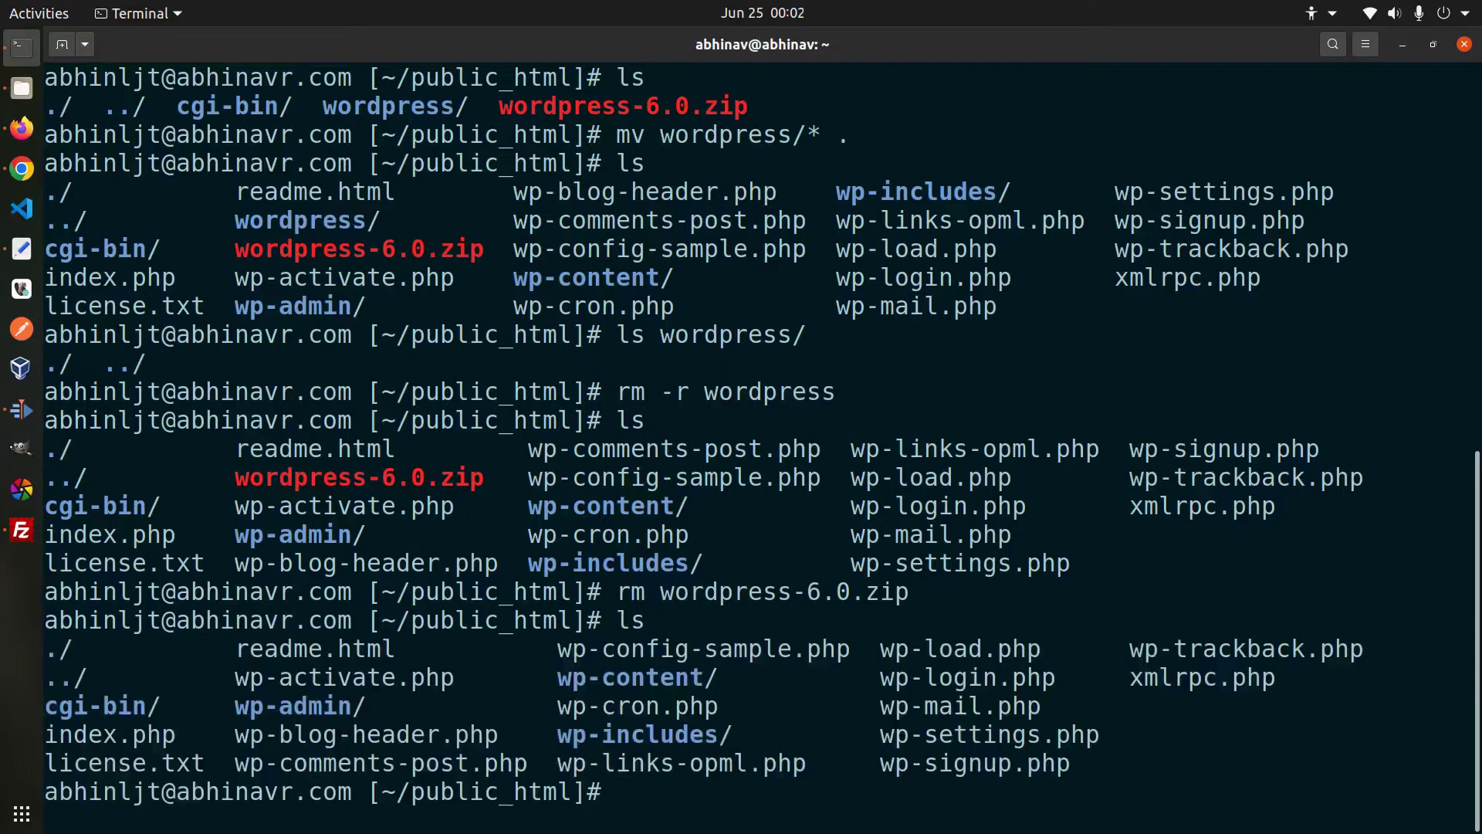
# Step: Load abhinavr.com in a new Firefox tab and continue with English as the language
pyautogui.click(22, 129)
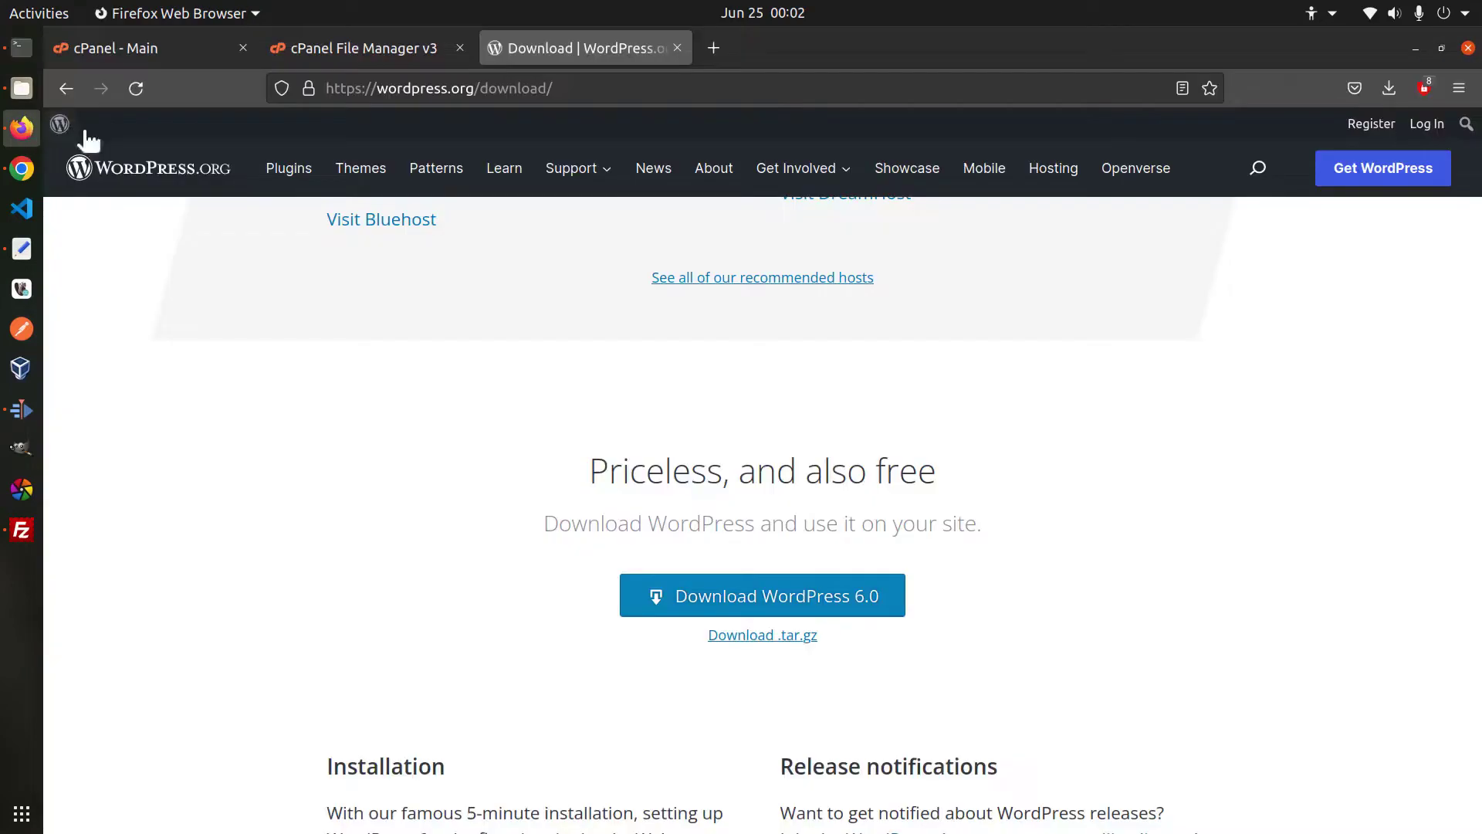
pyautogui.click(710, 45)
pyautogui.write('abhinavr.com')
pyautogui.press('Return')
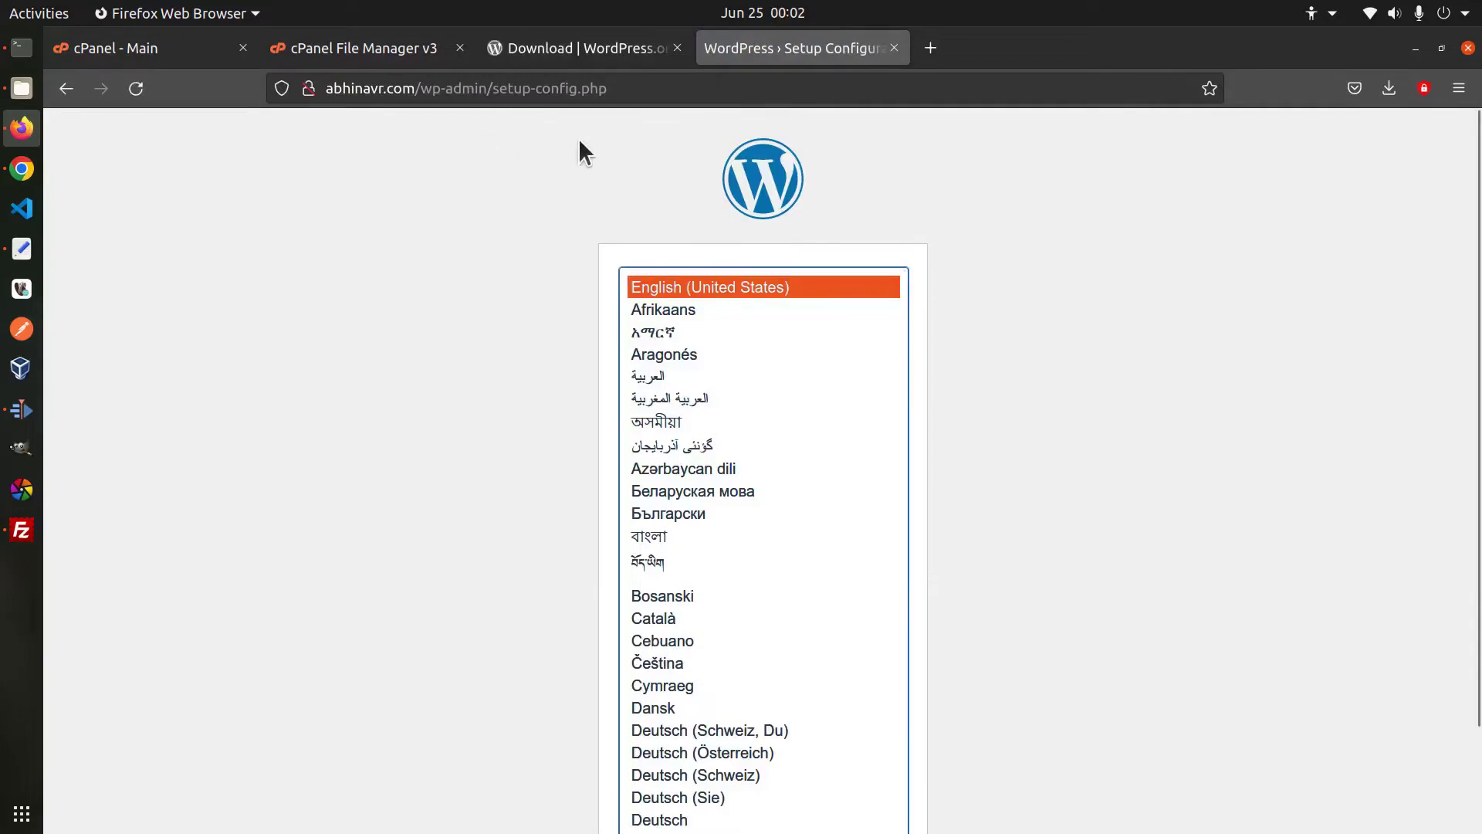
pyautogui.scroll(-2, 573, 355)
pyautogui.click(884, 775)
# Step: Enter database name abhinljt_wordpress and the database username in the connection form
pyautogui.click(461, 615)
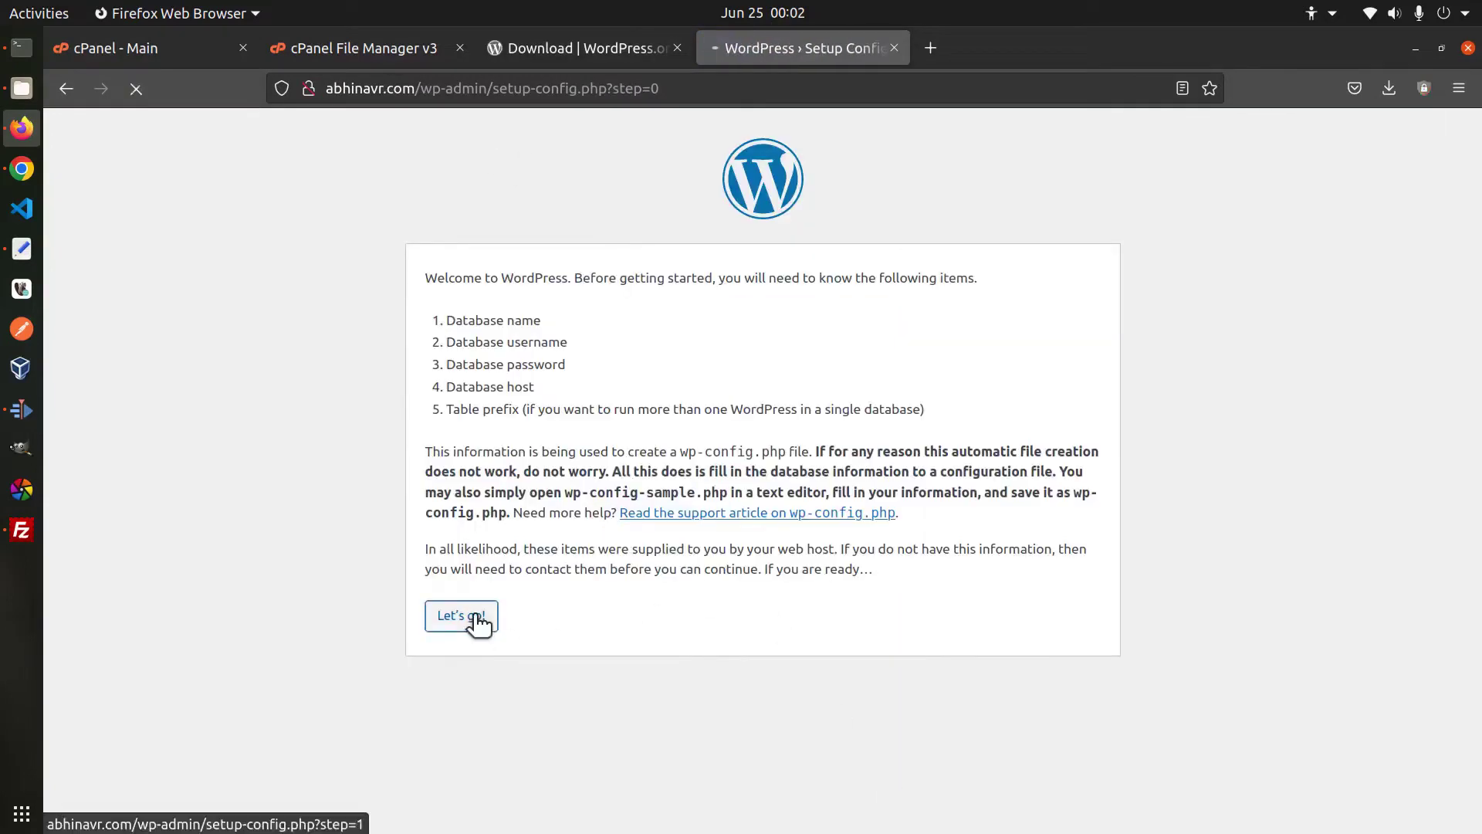
pyautogui.doubleClick(614, 332)
pyautogui.write('ab')
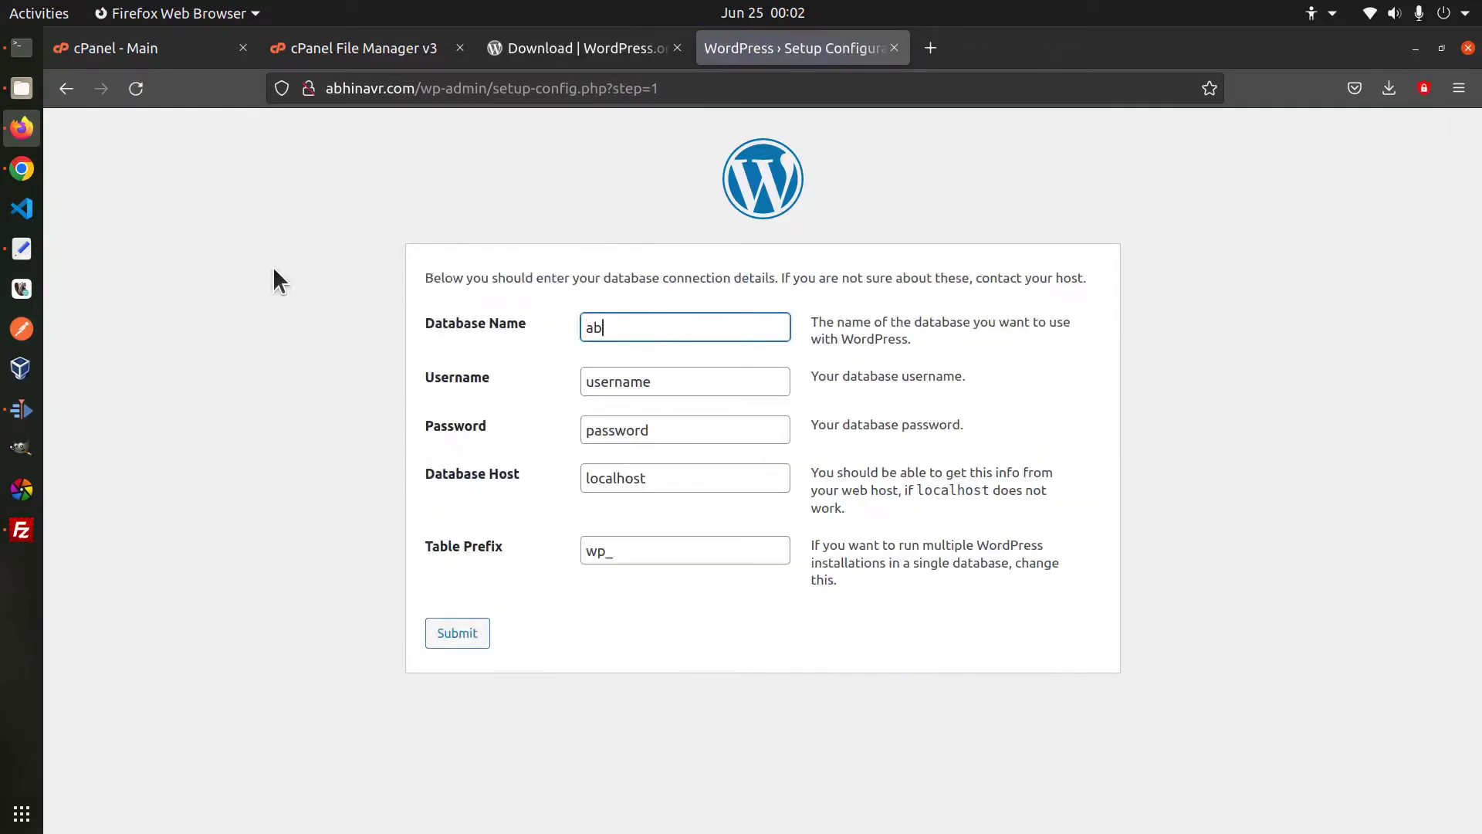
pyautogui.write('hinljt_wordpress')
pyautogui.press('Tab')
pyautogui.write('abhin')
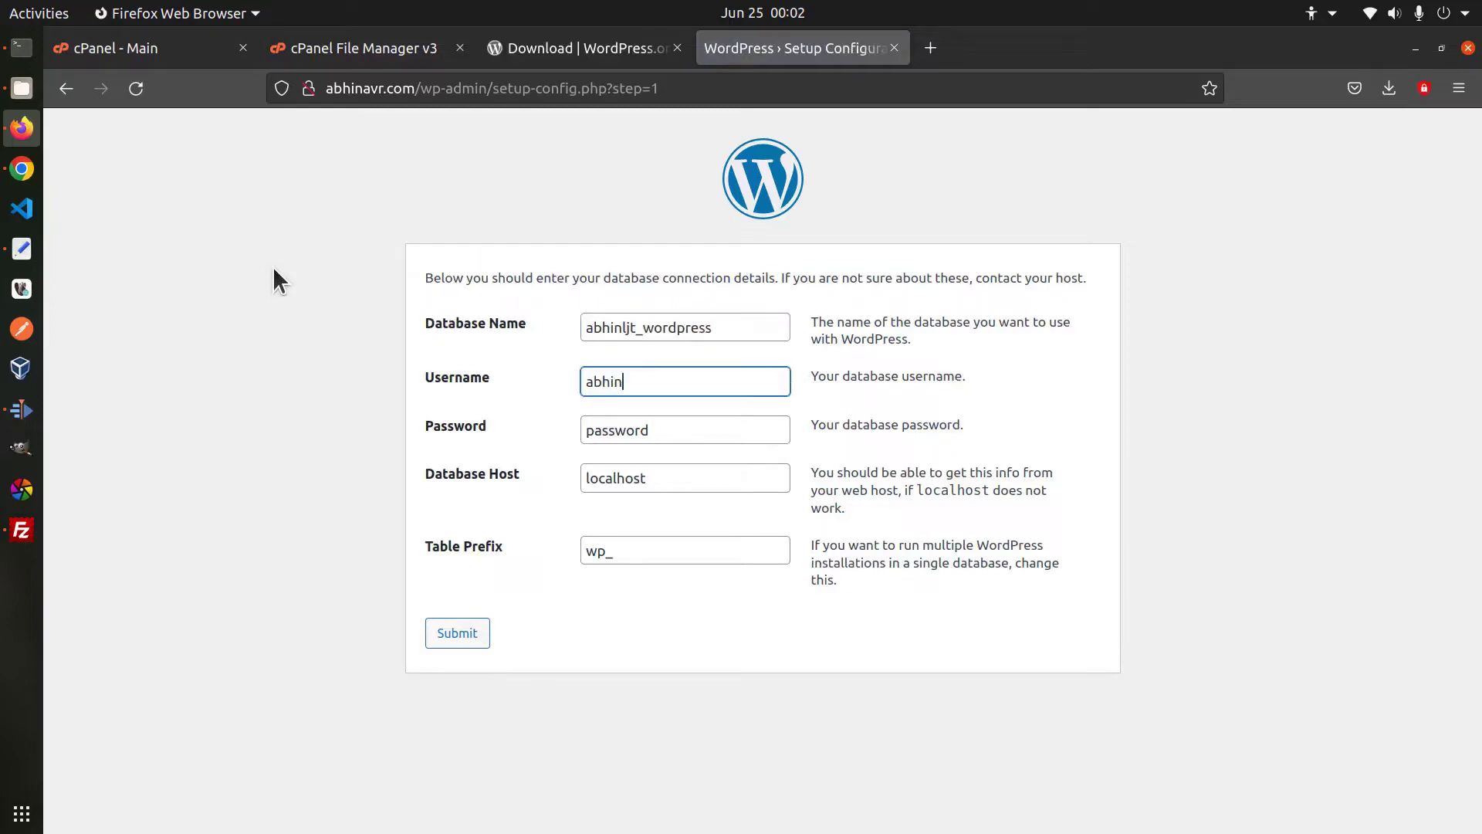
pyautogui.write('ljt_abhinavr')
pyautogui.press('BackSpace')
pyautogui.press('Tab')
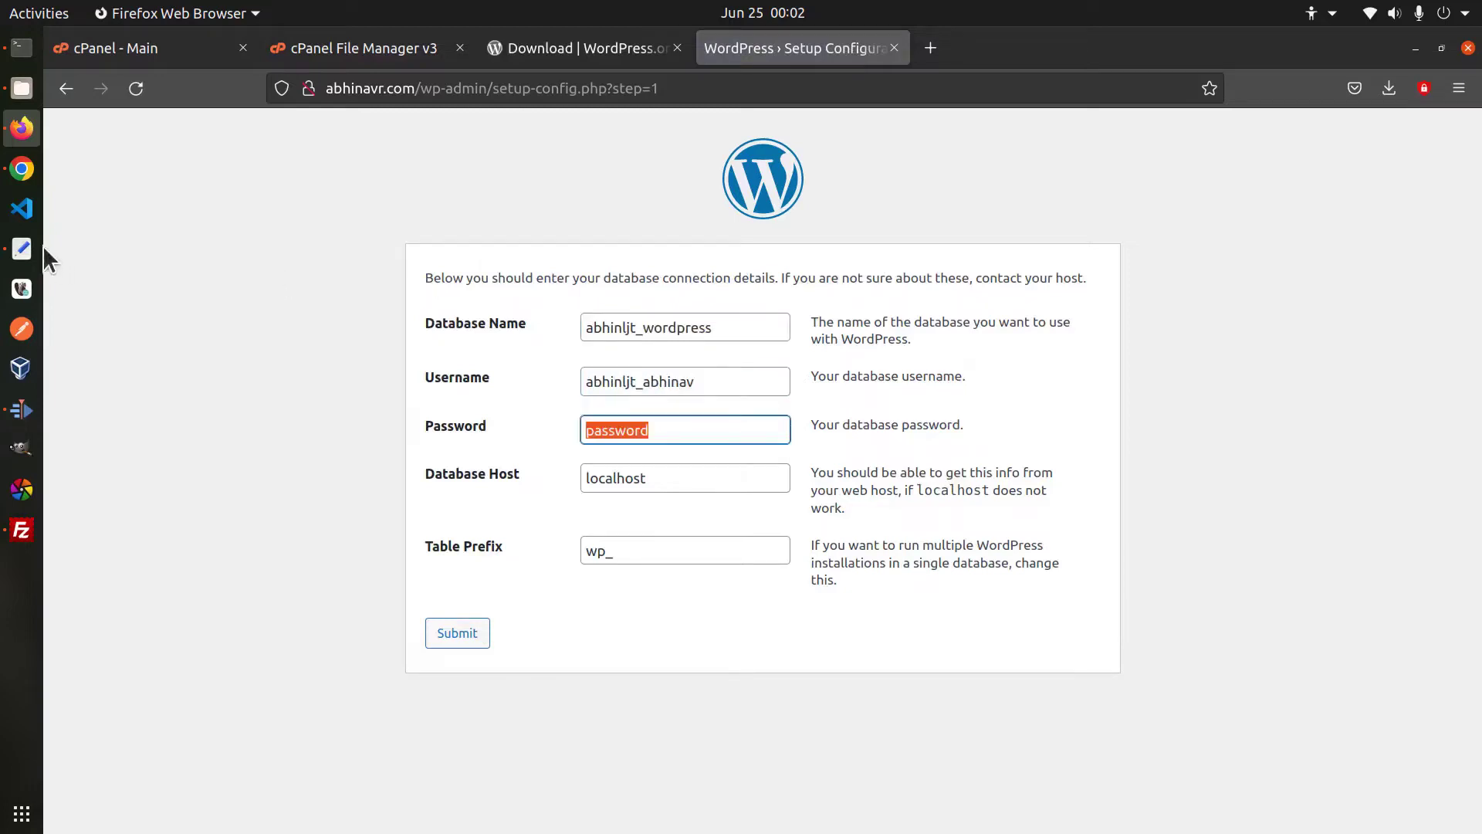
# Step: Paste the saved database password, retype the username, submit, and run the installation
pyautogui.click(22, 248)
pyautogui.hotkey('ctrl', 'a')
pyautogui.hotkey('ctrl', 'c')
pyautogui.hotkey('alt', 'Tab')
pyautogui.hotkey('ctrl', 'v')
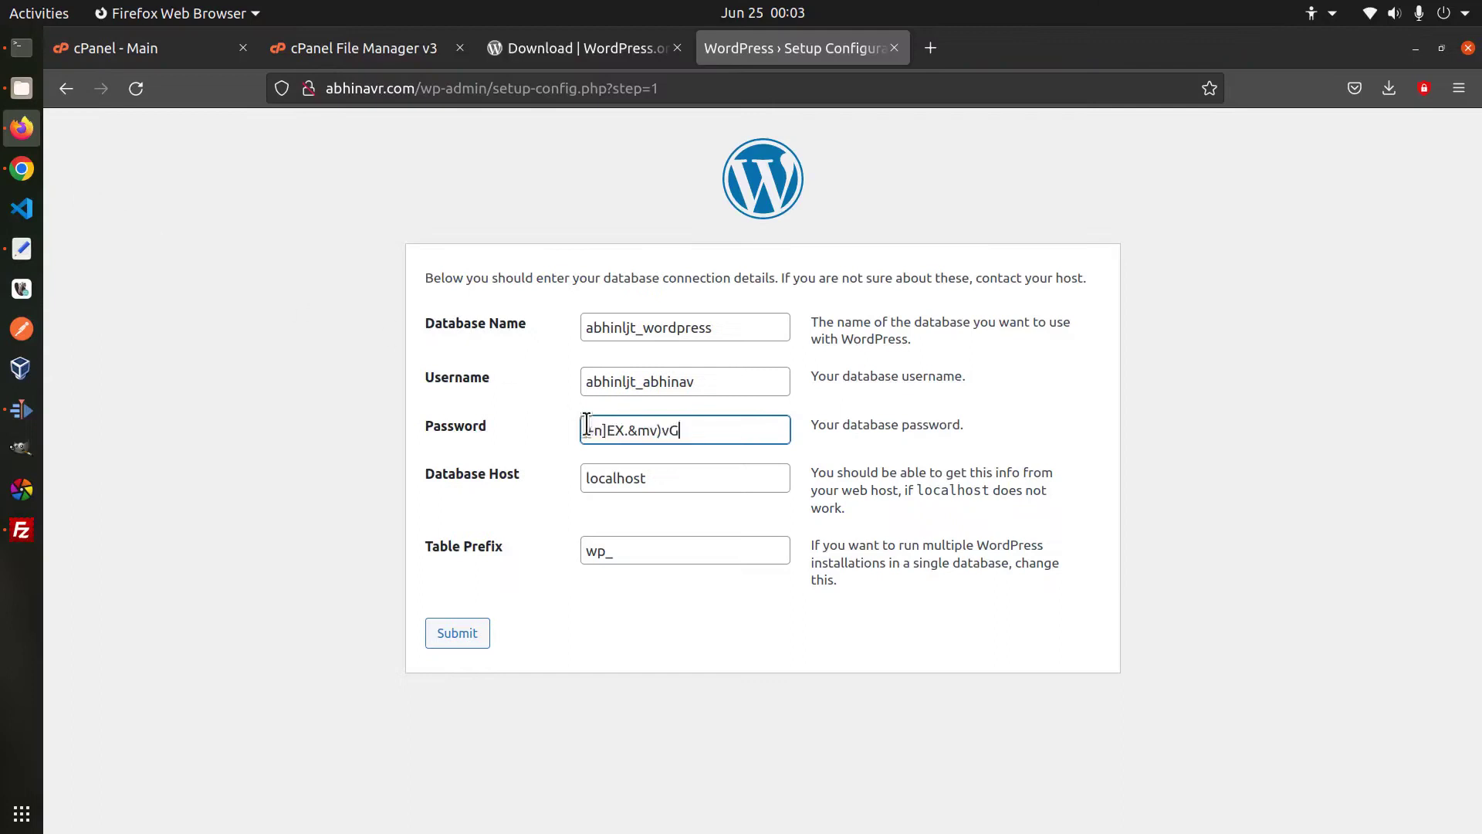
pyautogui.press('Tab')
pyautogui.click(711, 382)
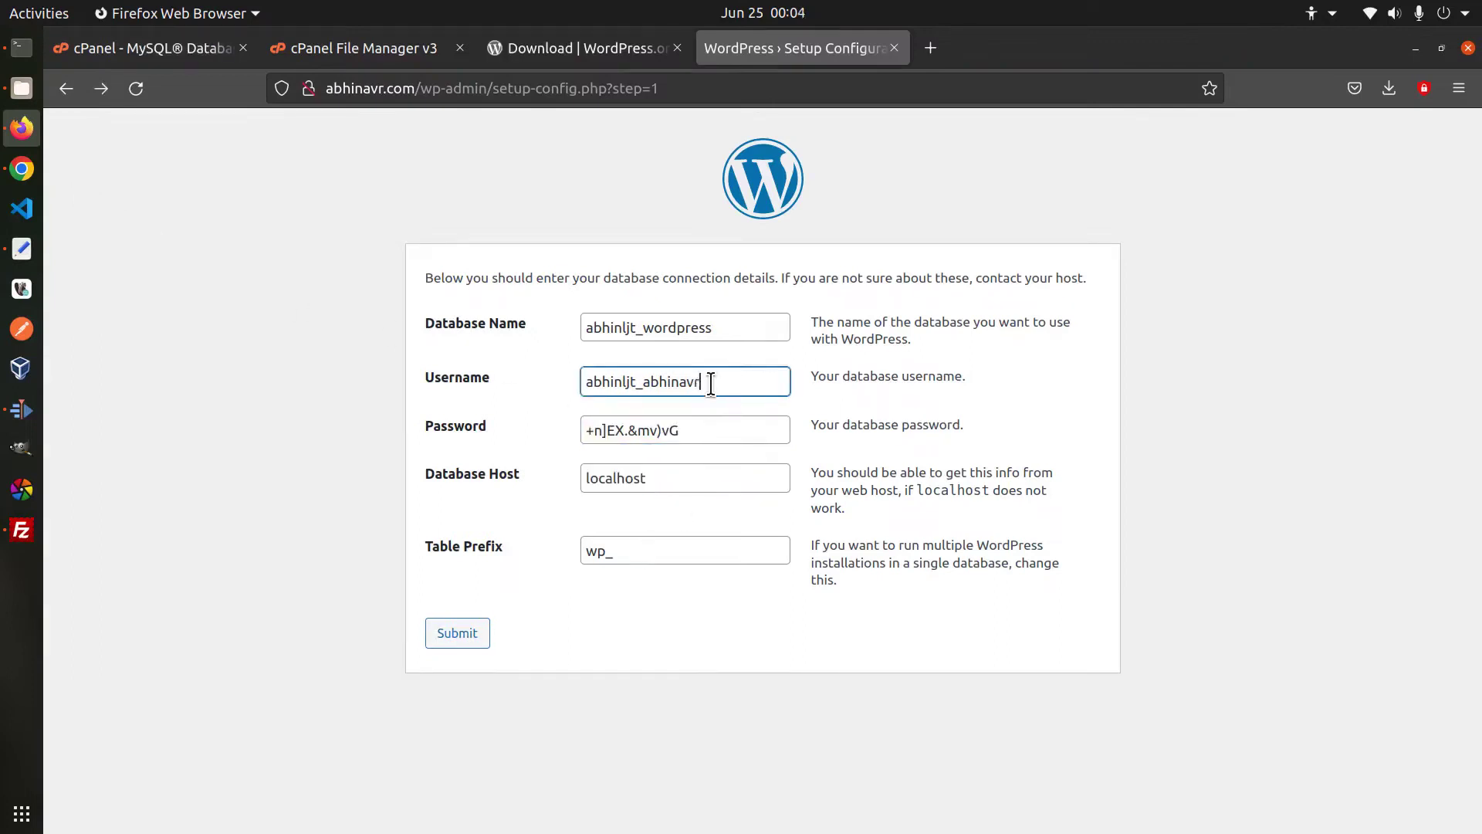
pyautogui.hotkey('ctrl', 'a')
pyautogui.write('abhinljt_abhinavr')
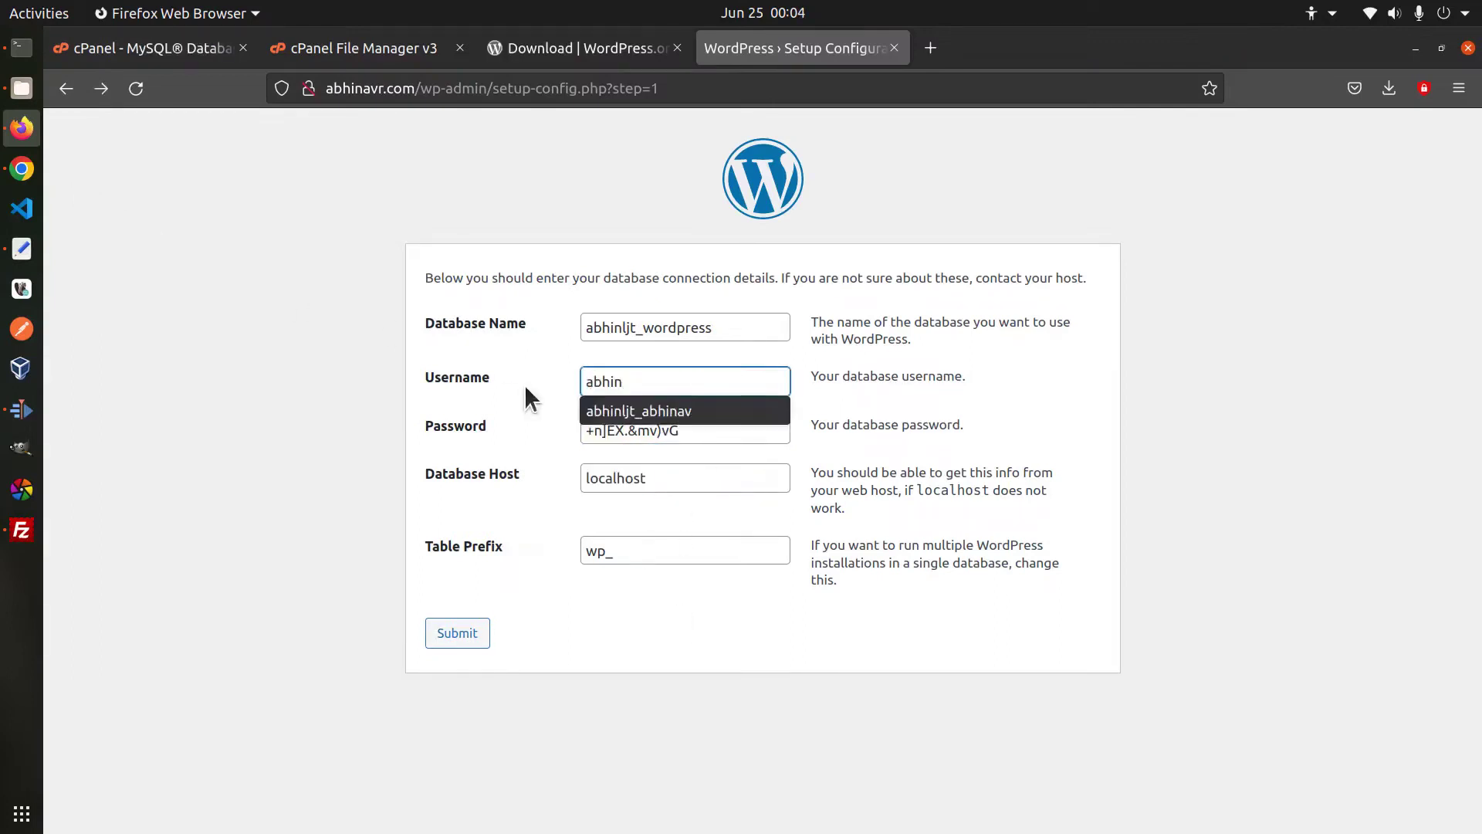
pyautogui.click(467, 639)
pyautogui.click(492, 353)
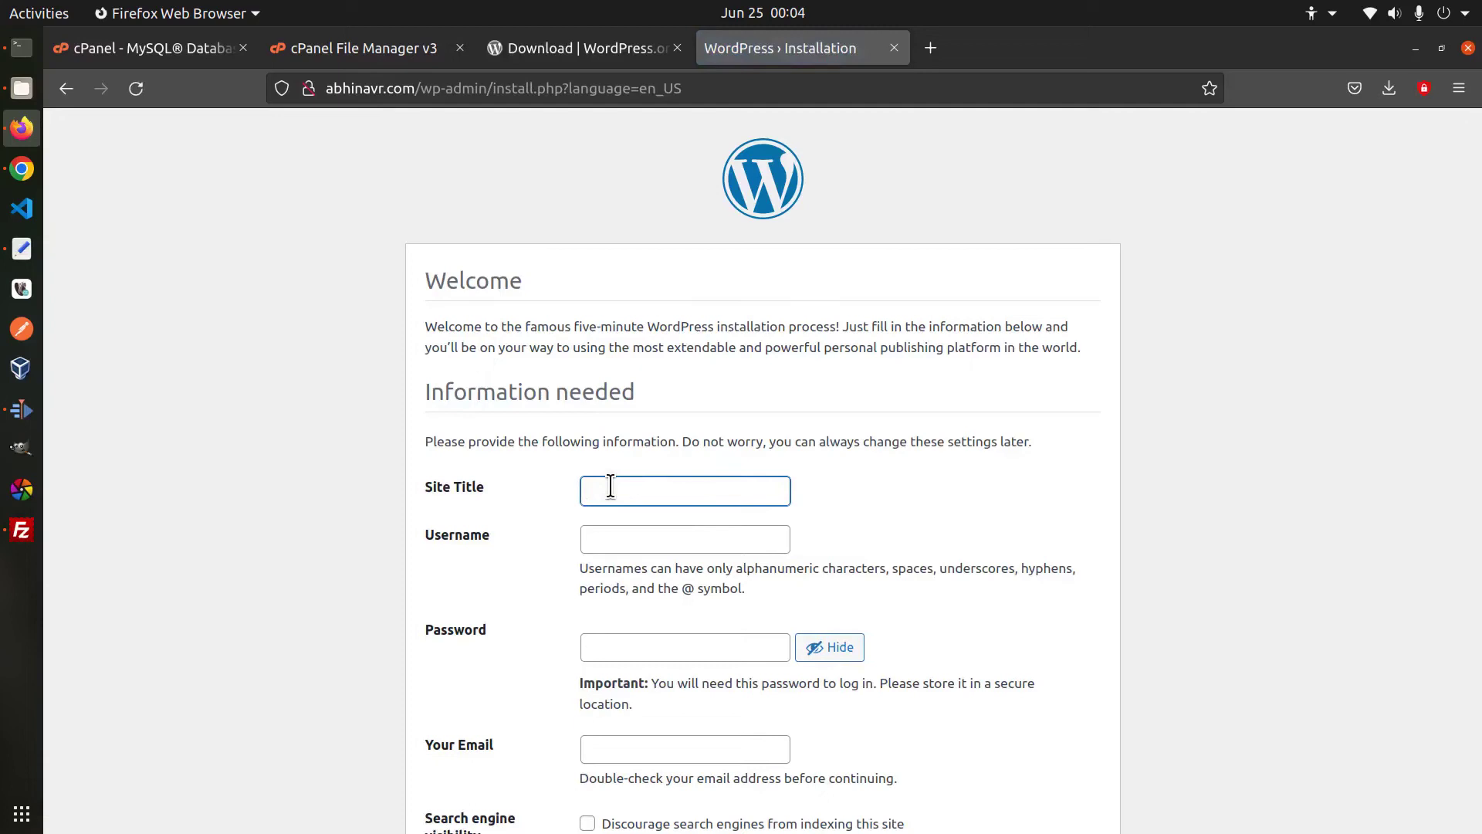
# Step: Enter the photography site's title and the admin username in the installation form
pyautogui.write('Abhinav')
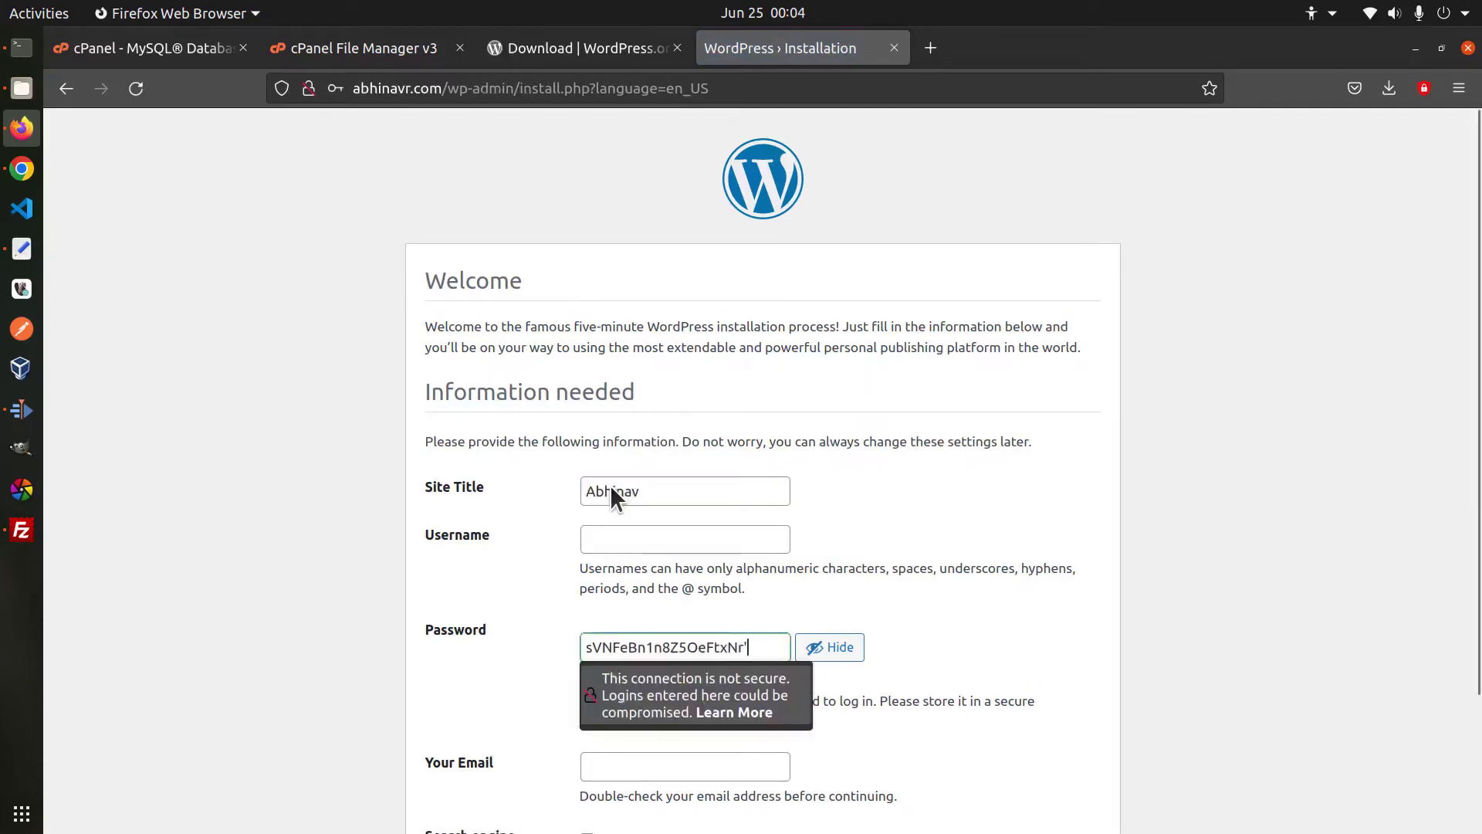
pyautogui.click(661, 489)
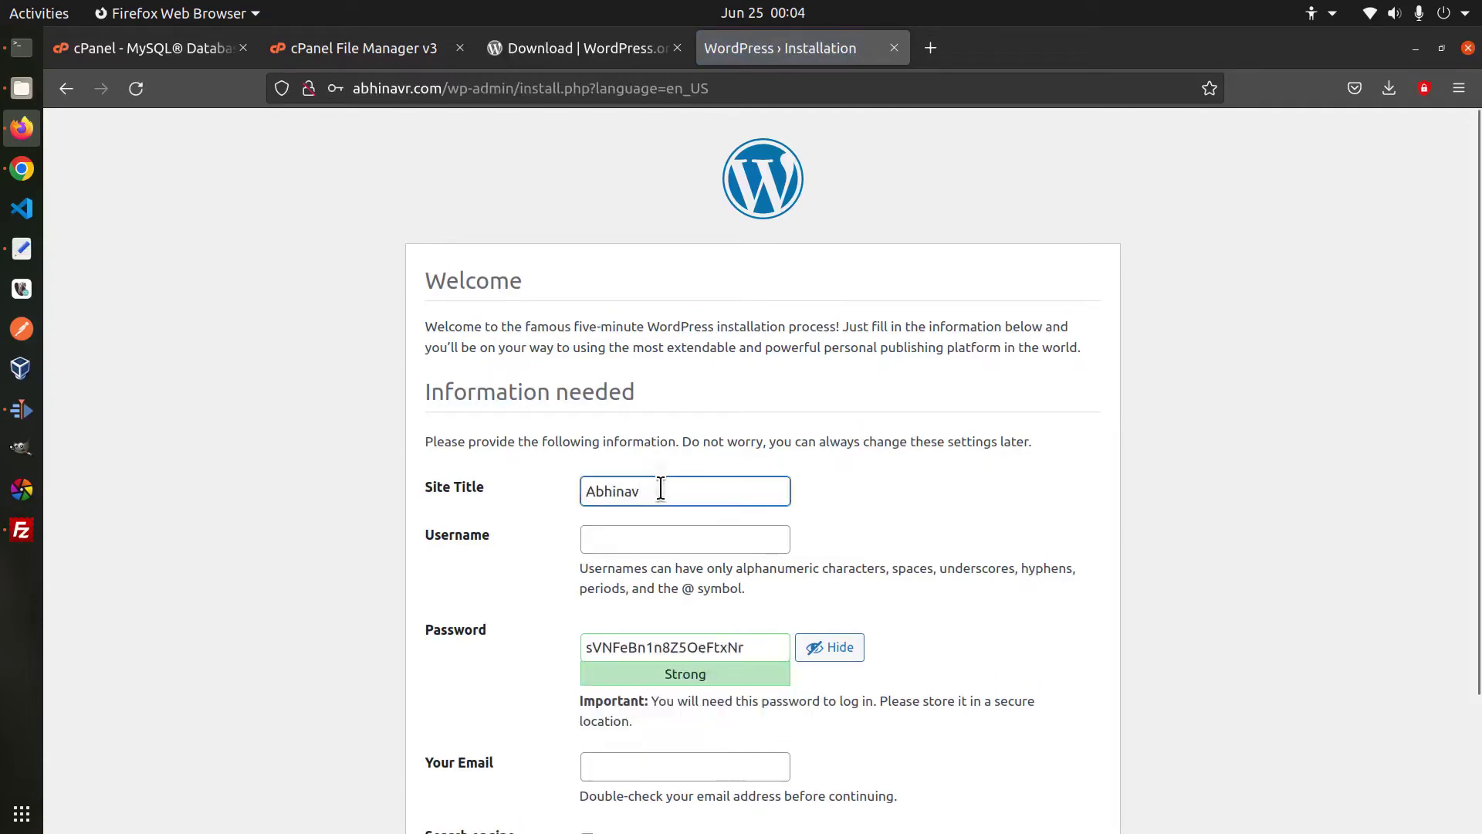
pyautogui.hotkey('ctrl', 'a')
pyautogui.press('BackSpace')
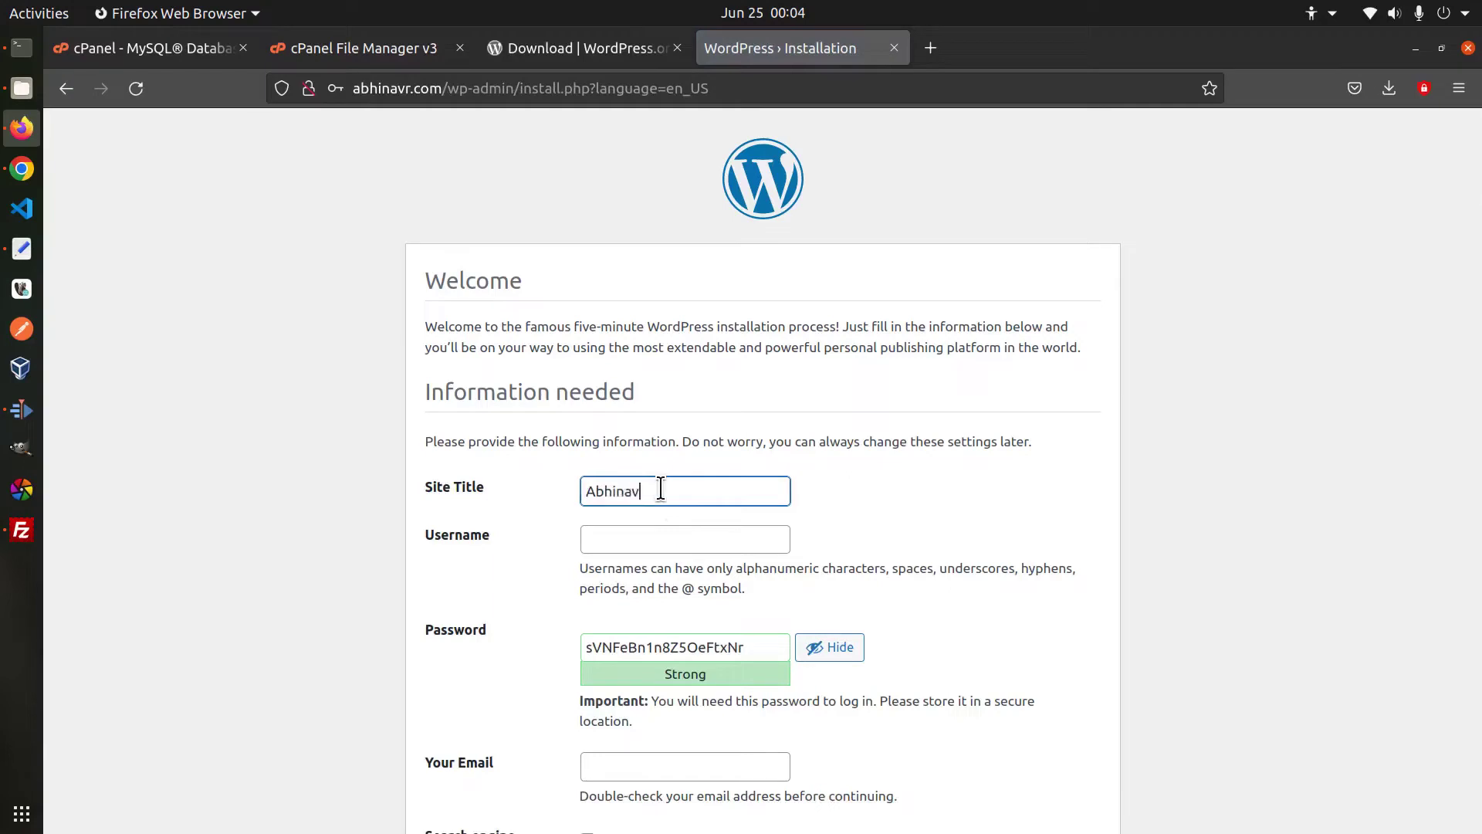
pyautogui.write("Abhinav's Photography")
pyautogui.press('Tab')
pyautogui.write('abhinavr')
pyautogui.press('Tab')
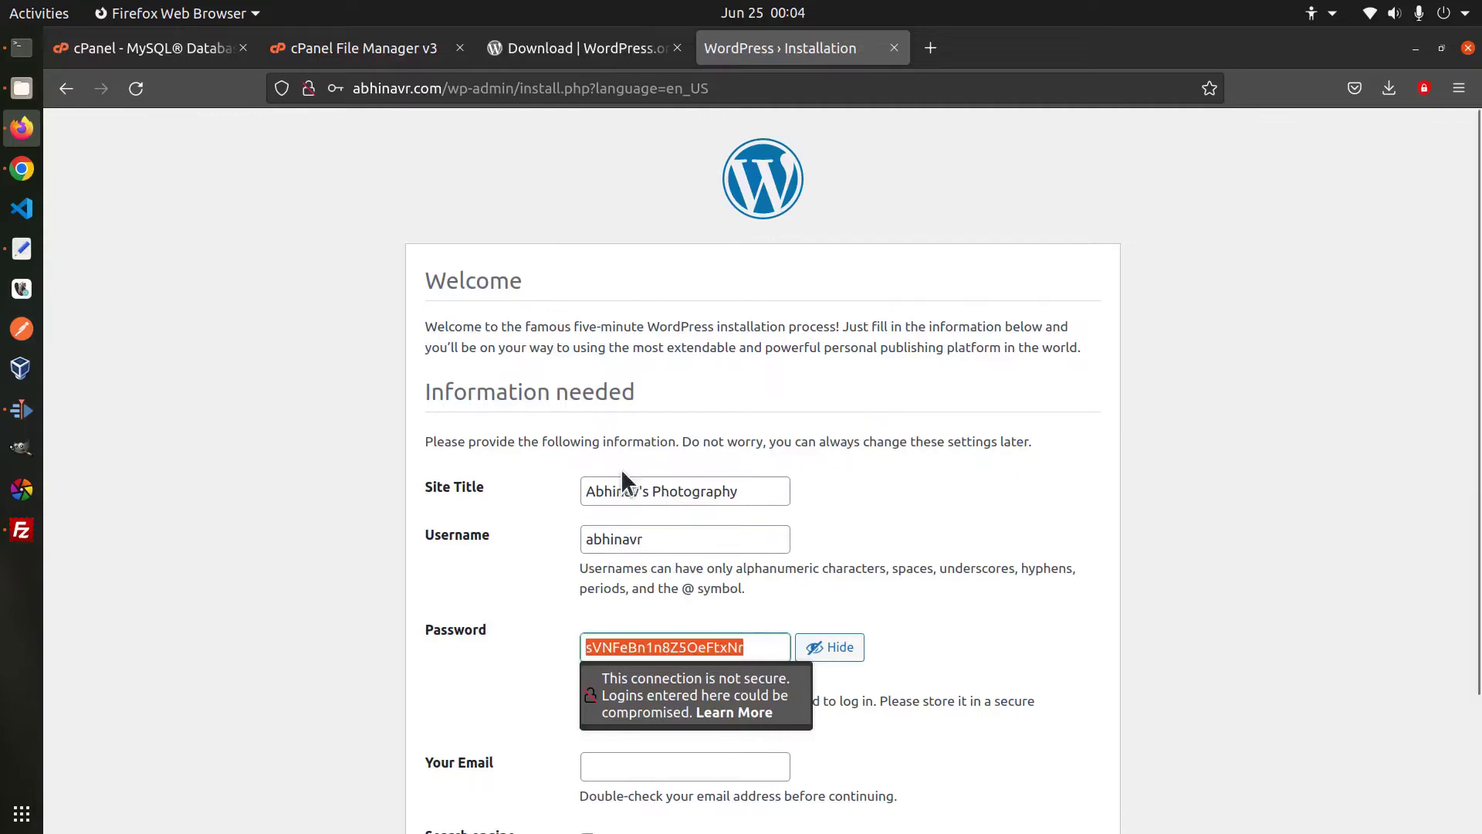
# Step: Save the generated admin password to the notes, enter the admin e-mail, and install WordPress
pyautogui.click(34, 242)
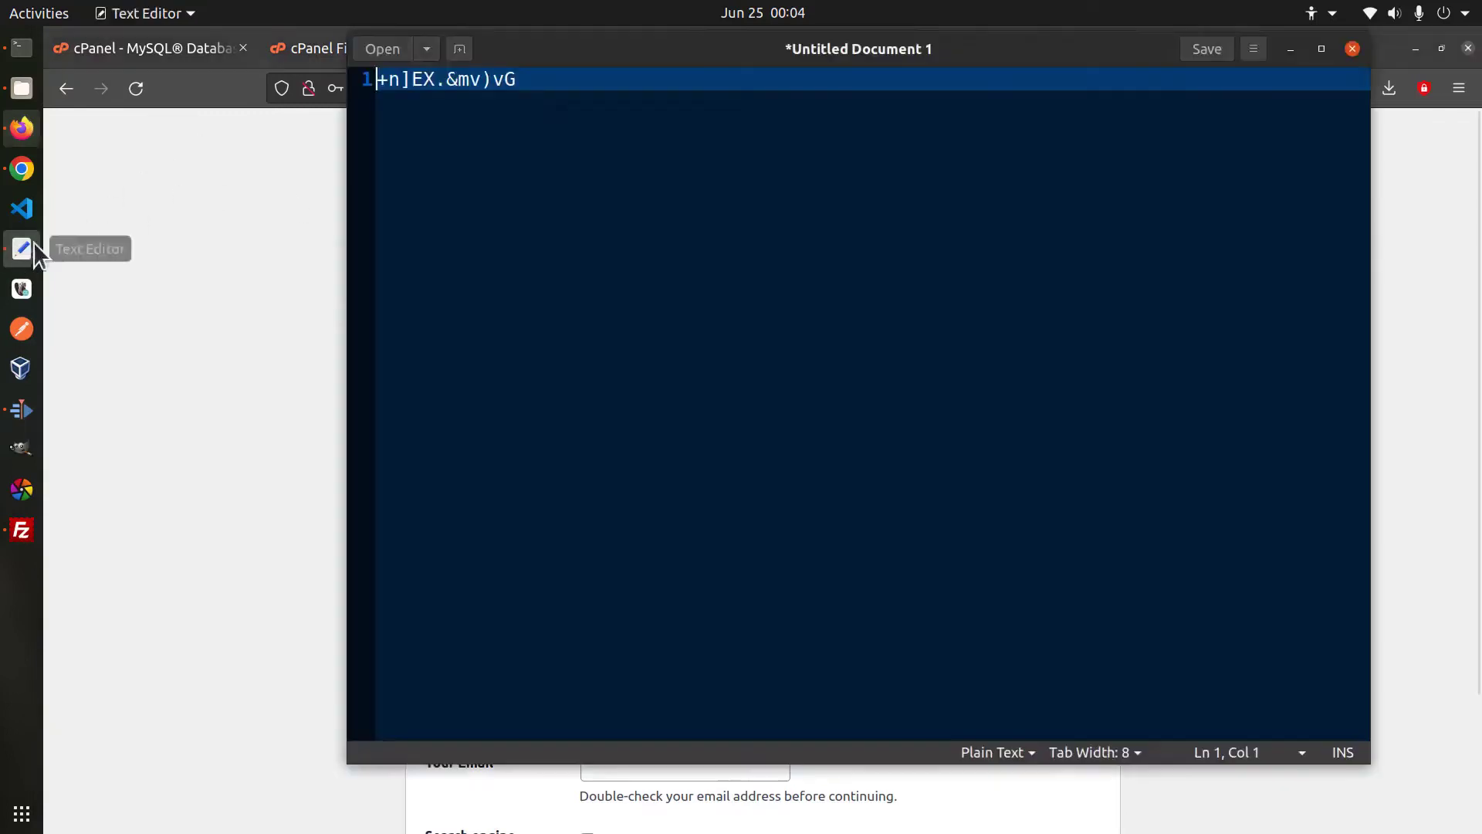
pyautogui.click(548, 83)
pyautogui.press('Return')
pyautogui.hotkey('ctrl', 'v')
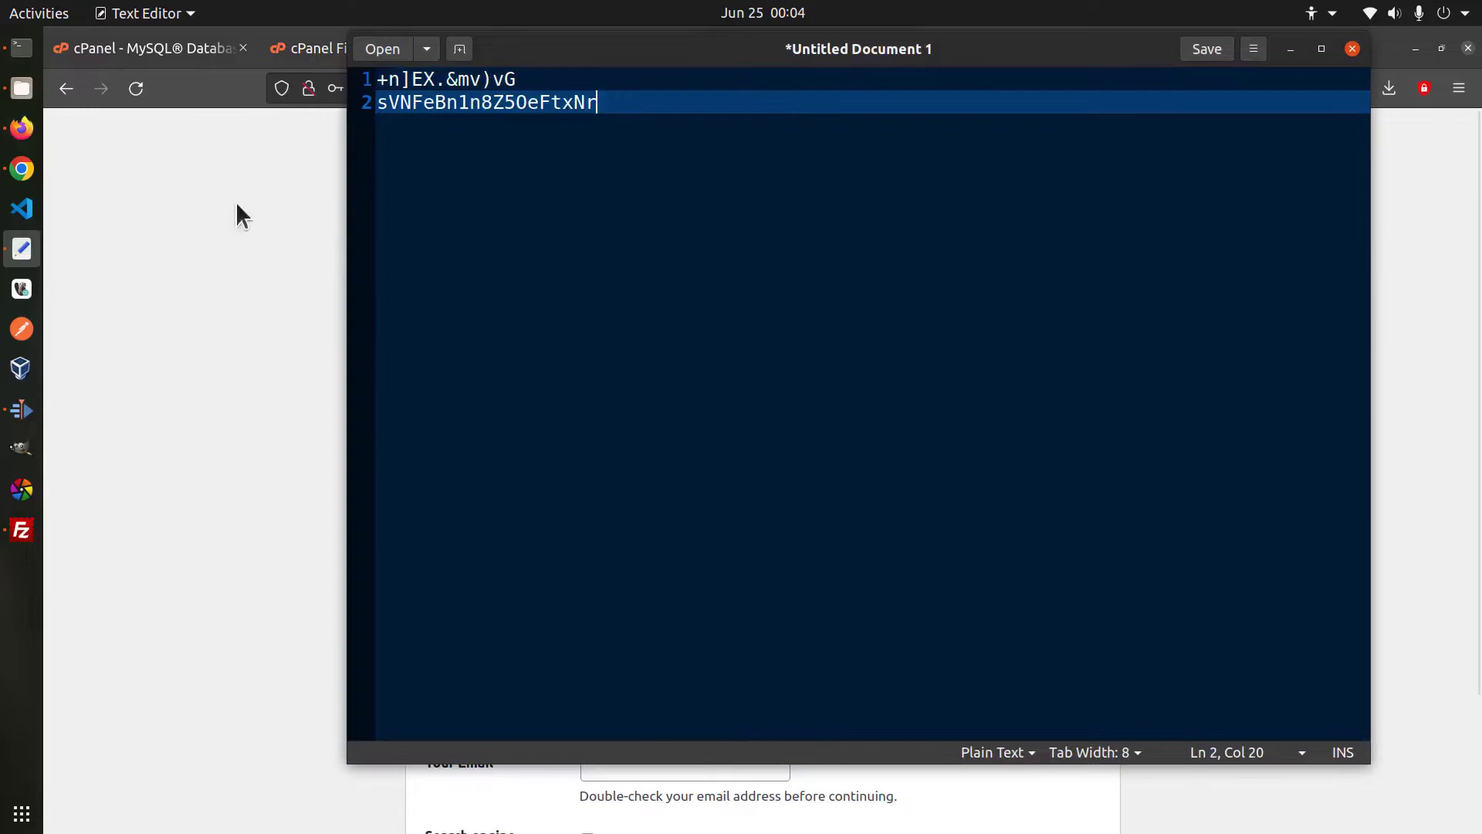
pyautogui.click(22, 127)
pyautogui.click(701, 766)
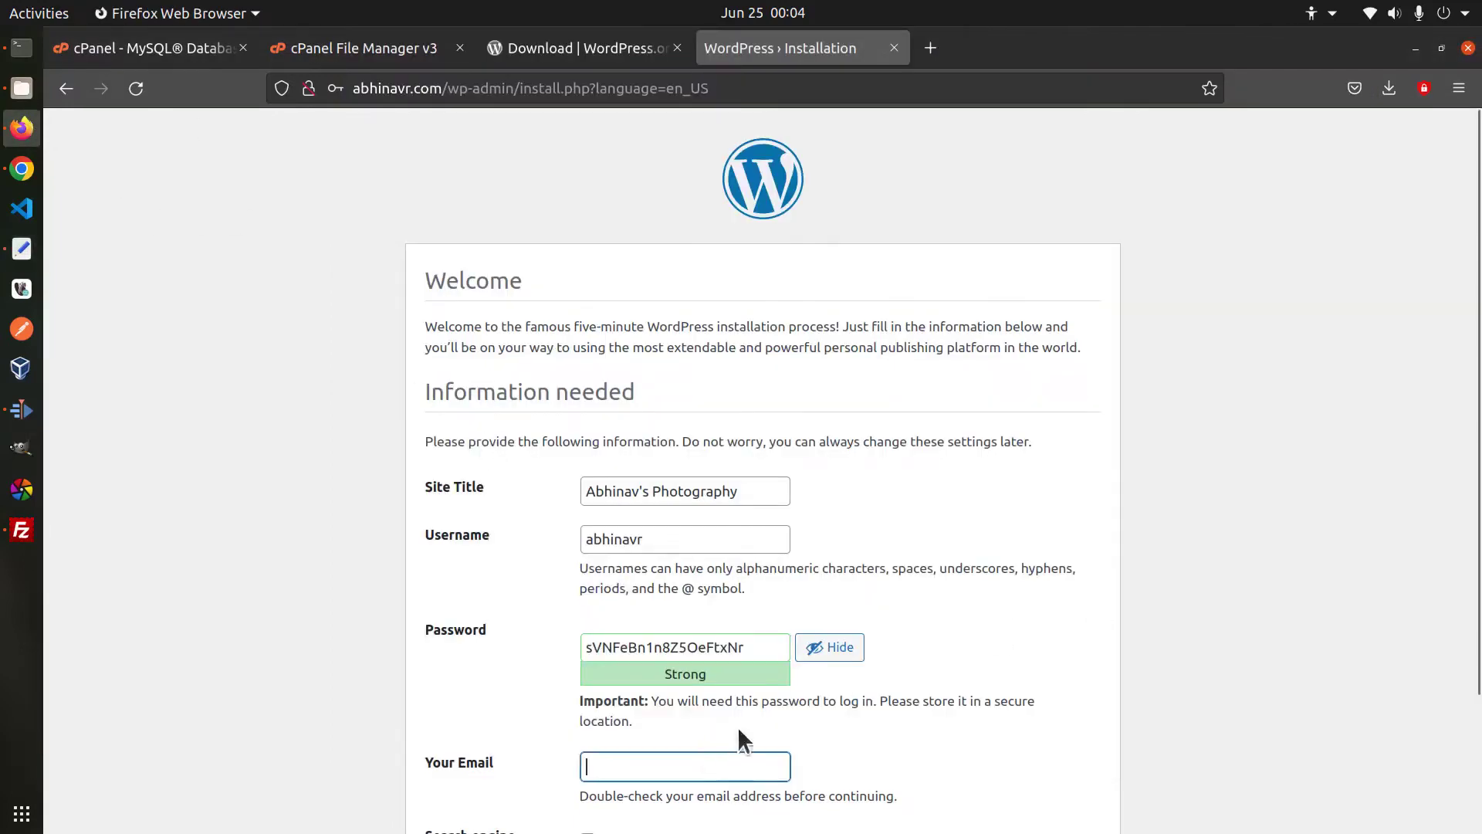
pyautogui.scroll(-3, 938, 617)
pyautogui.write('abhinavr@example.com')
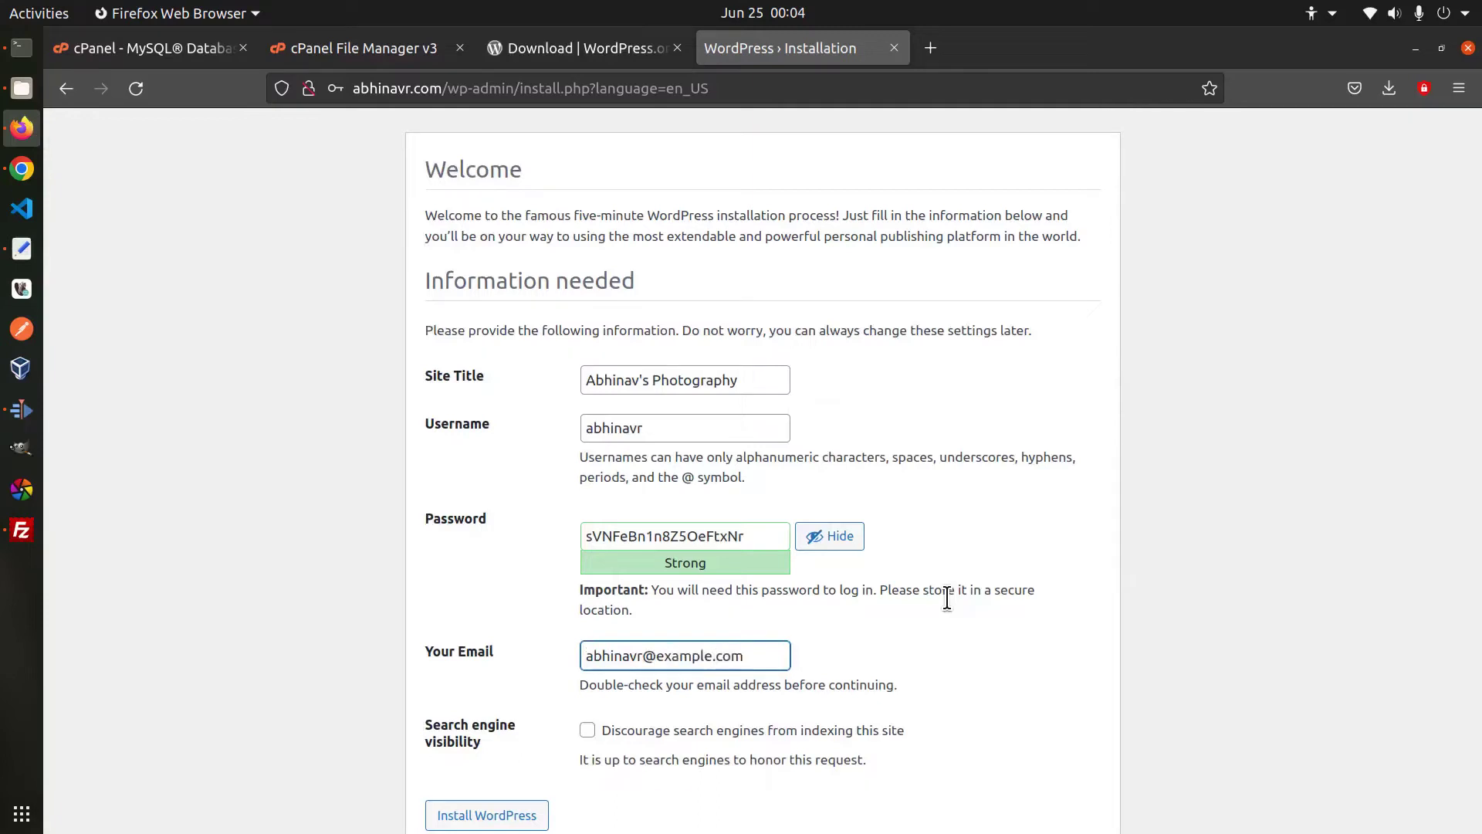
pyautogui.click(519, 812)
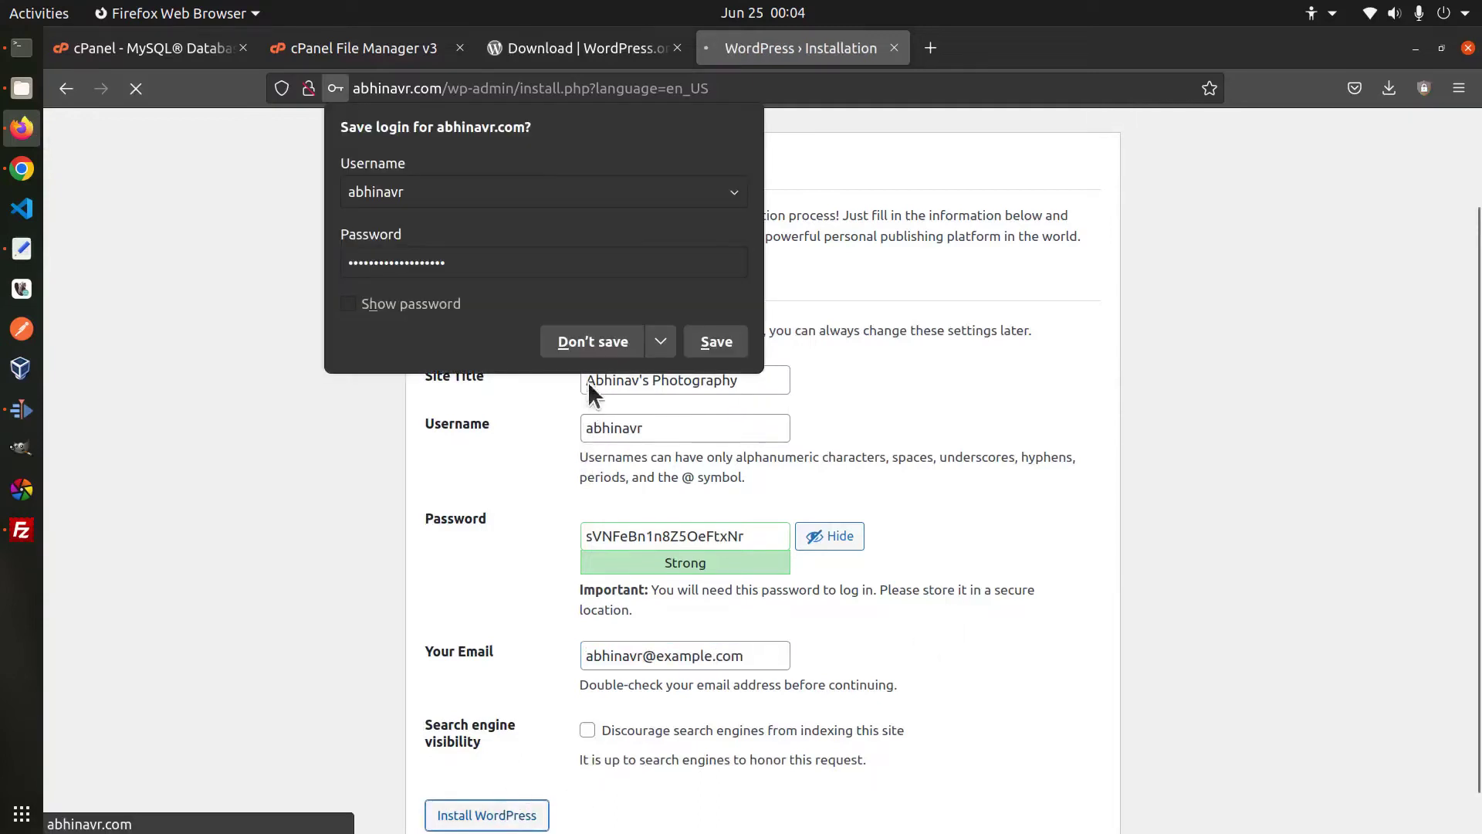
pyautogui.click(589, 340)
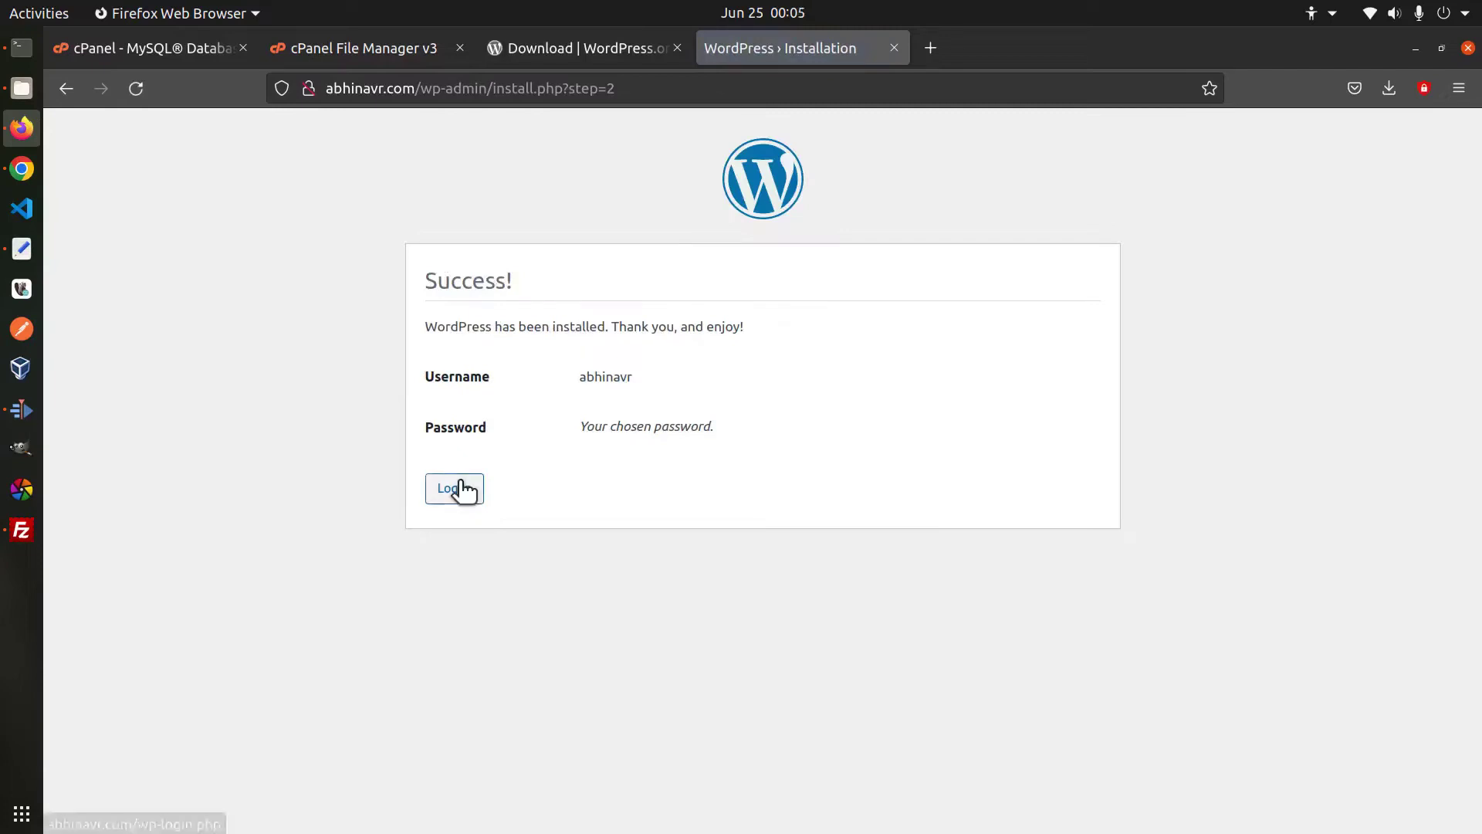
# Step: Log in with the admin username and the password copied from the notes, declining to save it
pyautogui.click(462, 487)
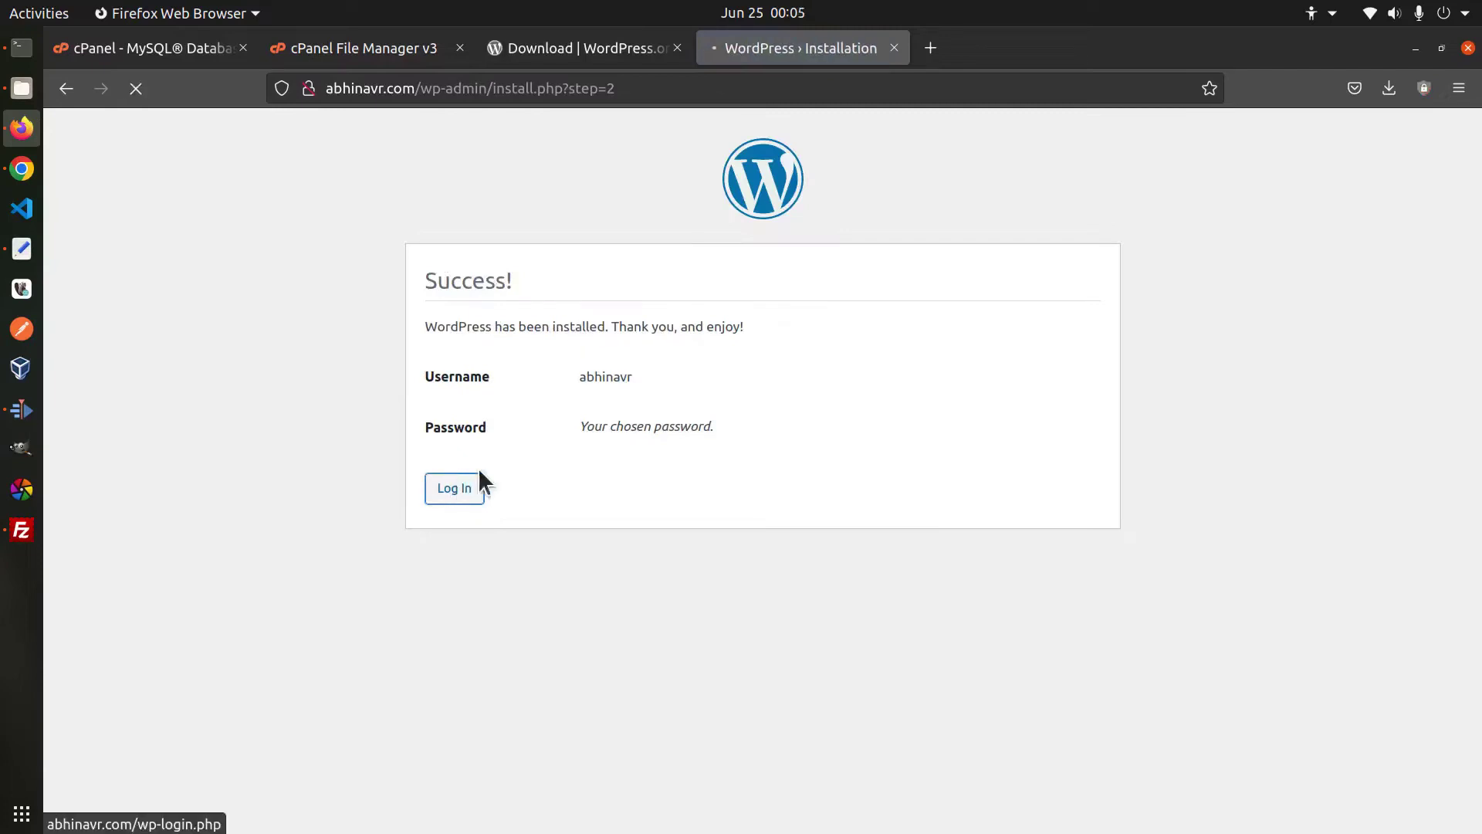
pyautogui.click(681, 346)
pyautogui.write('abhinavr')
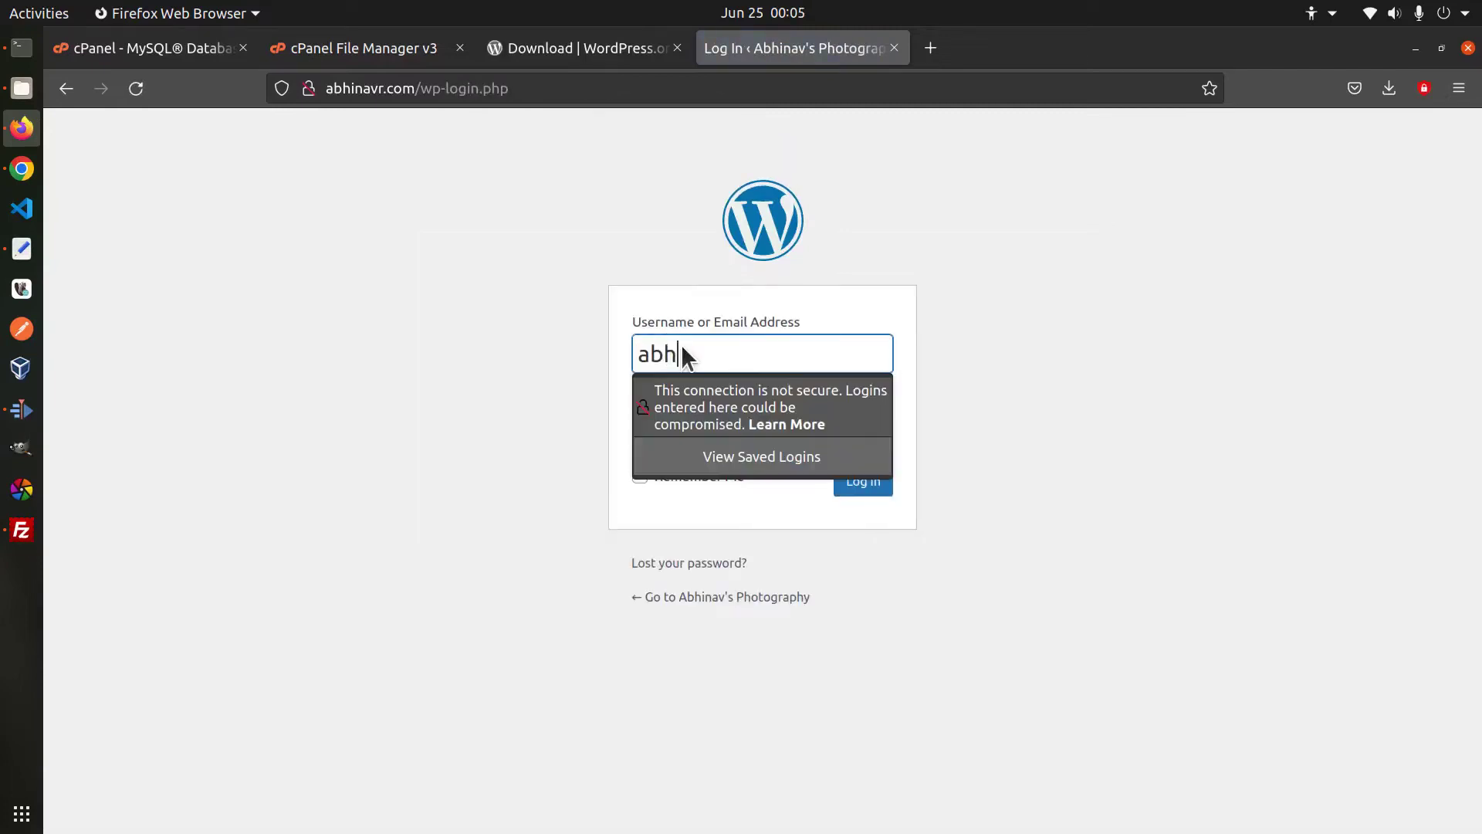
pyautogui.click(284, 157)
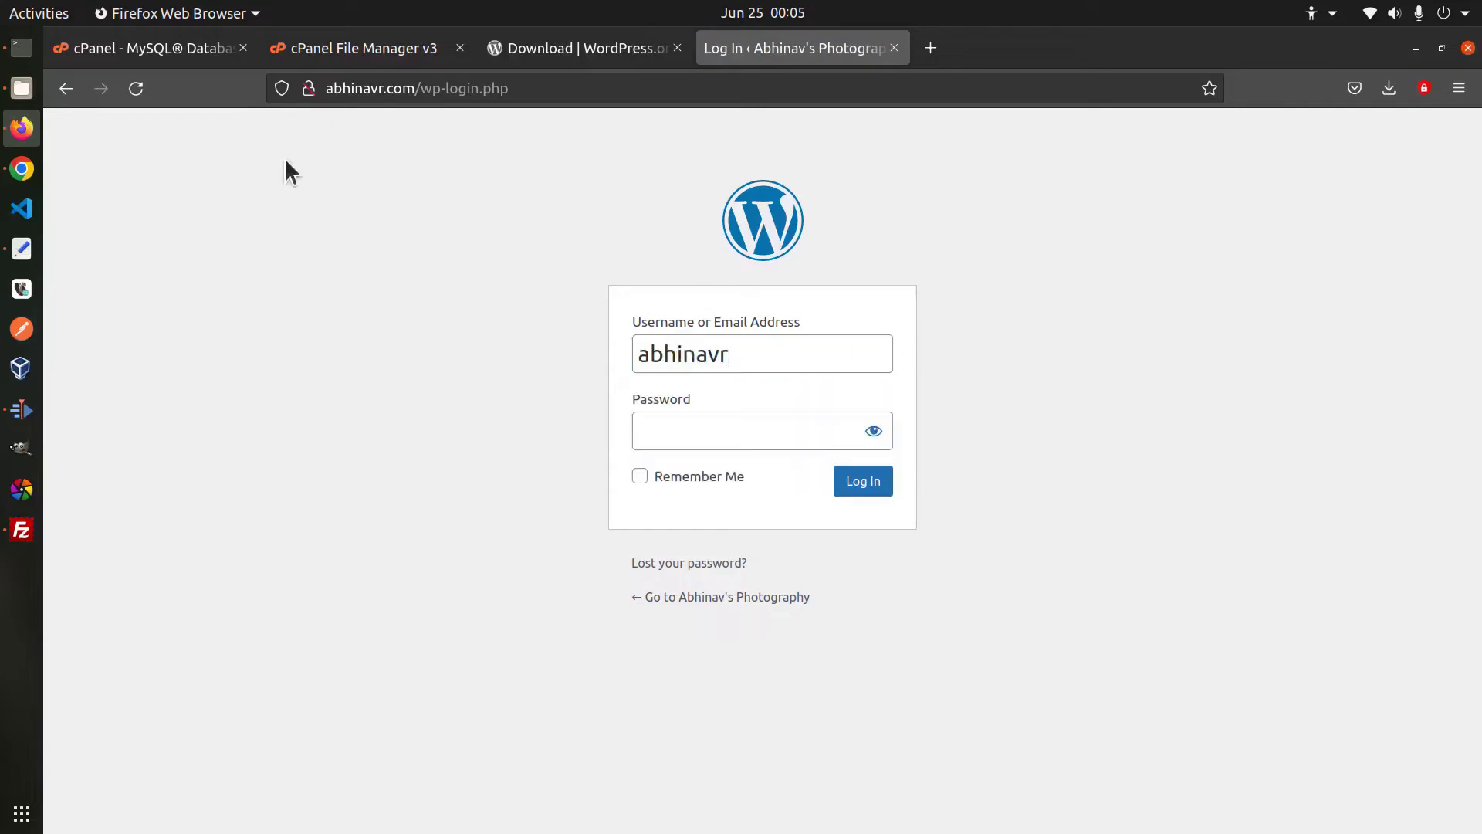
pyautogui.click(21, 248)
pyautogui.moveTo(597, 101); pyautogui.dragTo(353, 101)
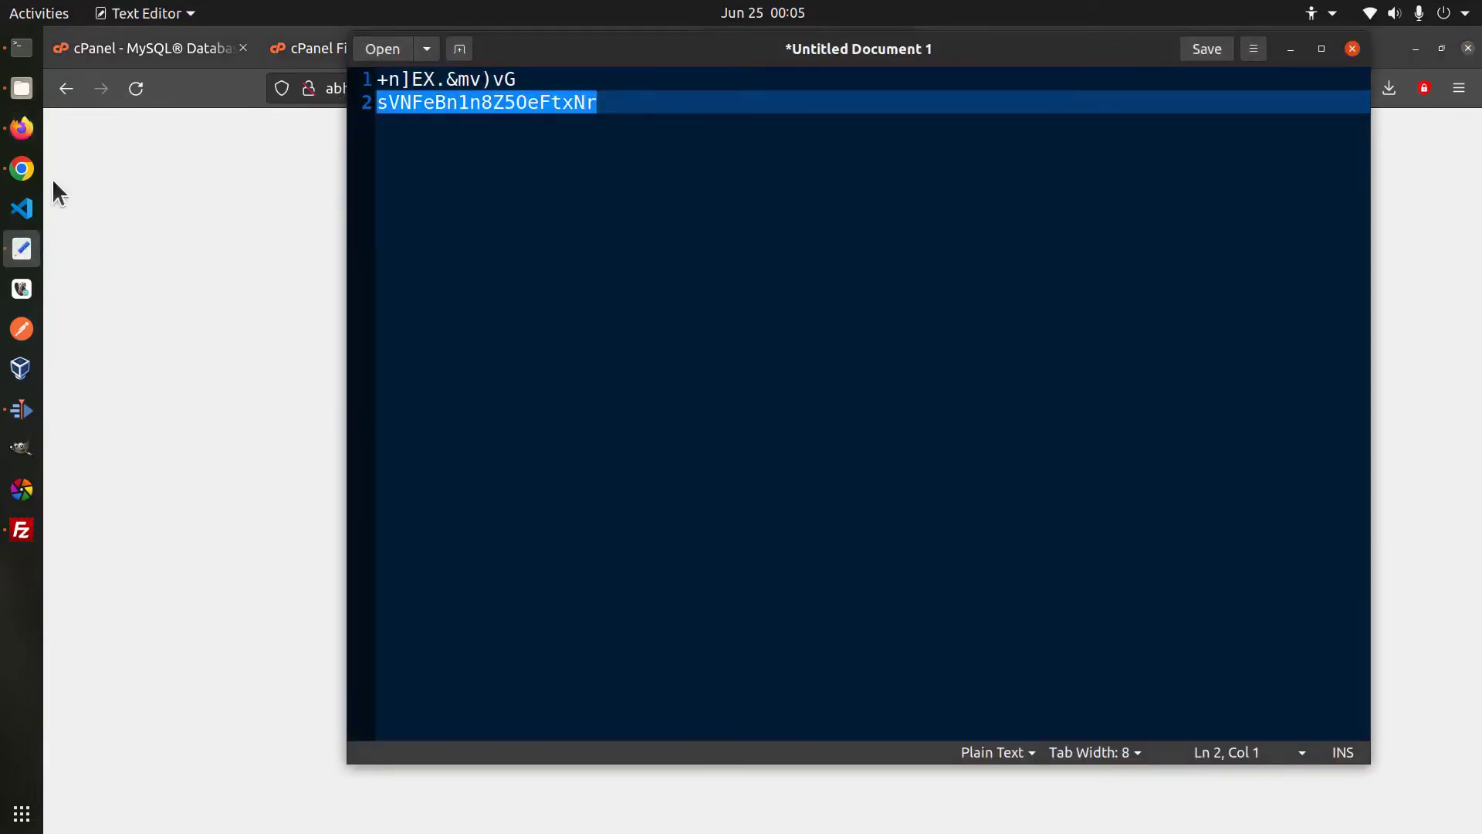
pyautogui.hotkey('ctrl', 'c')
pyautogui.click(22, 128)
pyautogui.click(680, 422)
pyautogui.hotkey('ctrl', 'v')
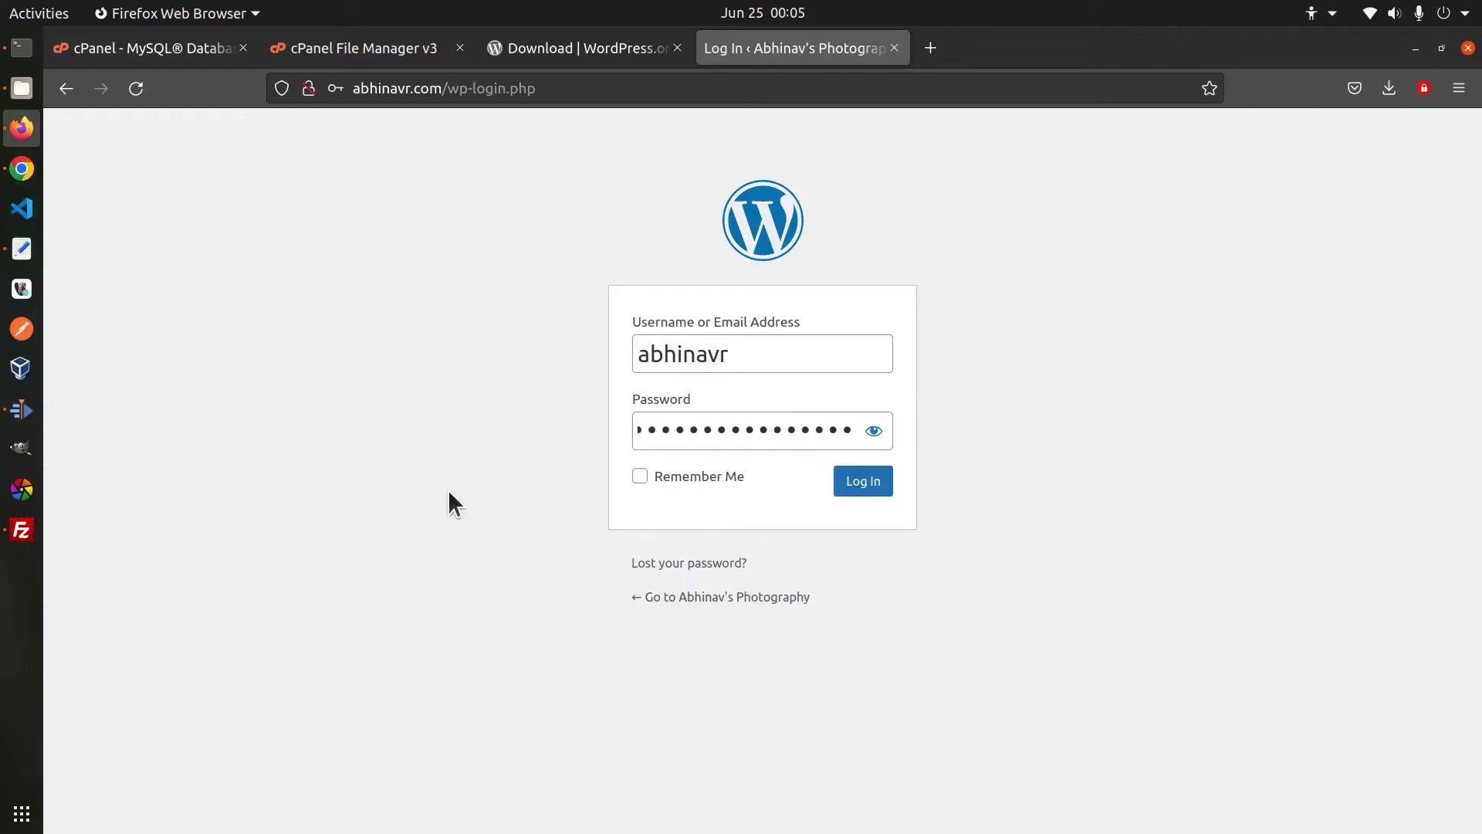
pyautogui.click(871, 480)
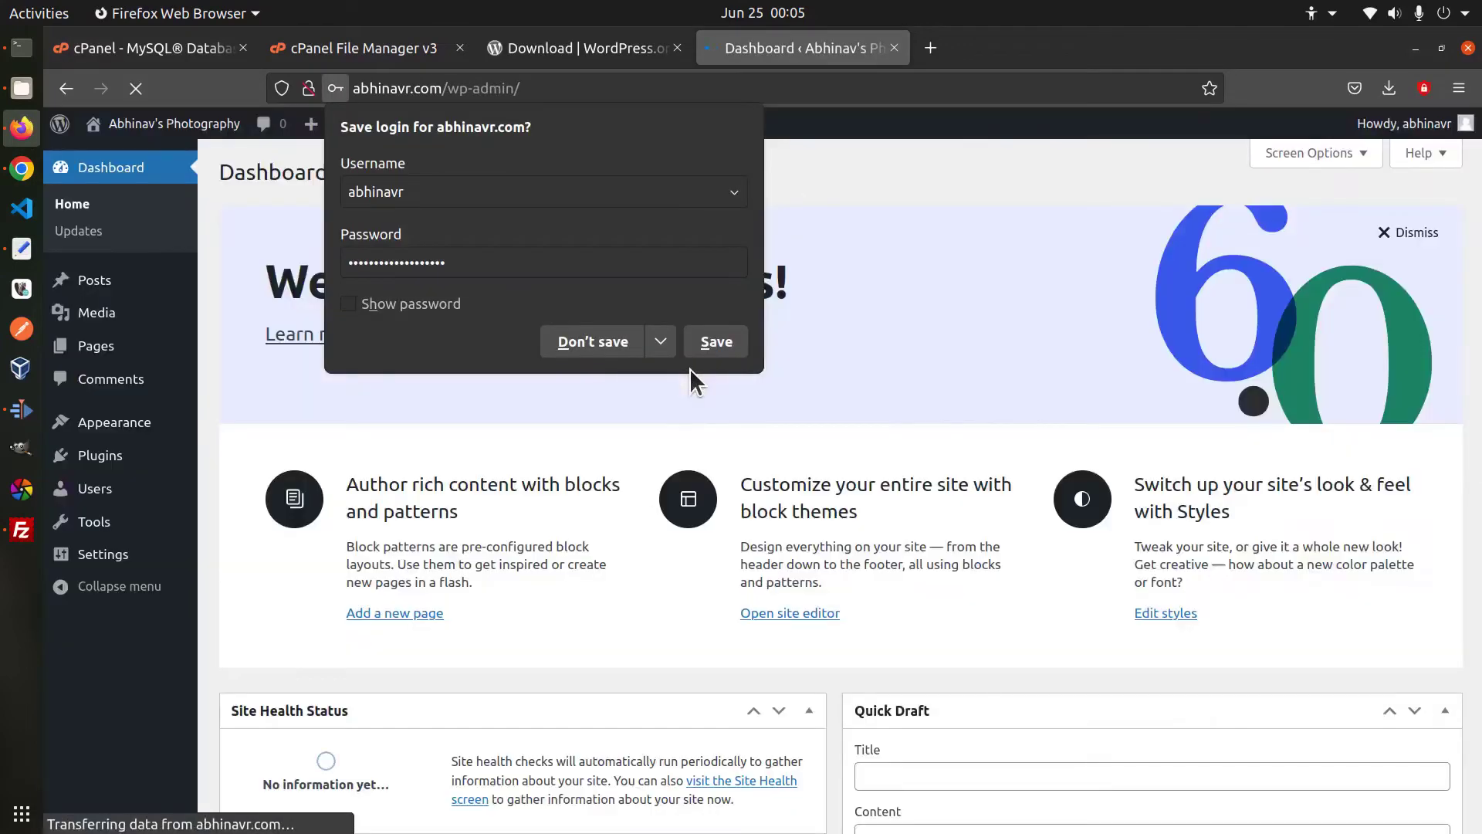
pyautogui.click(695, 351)
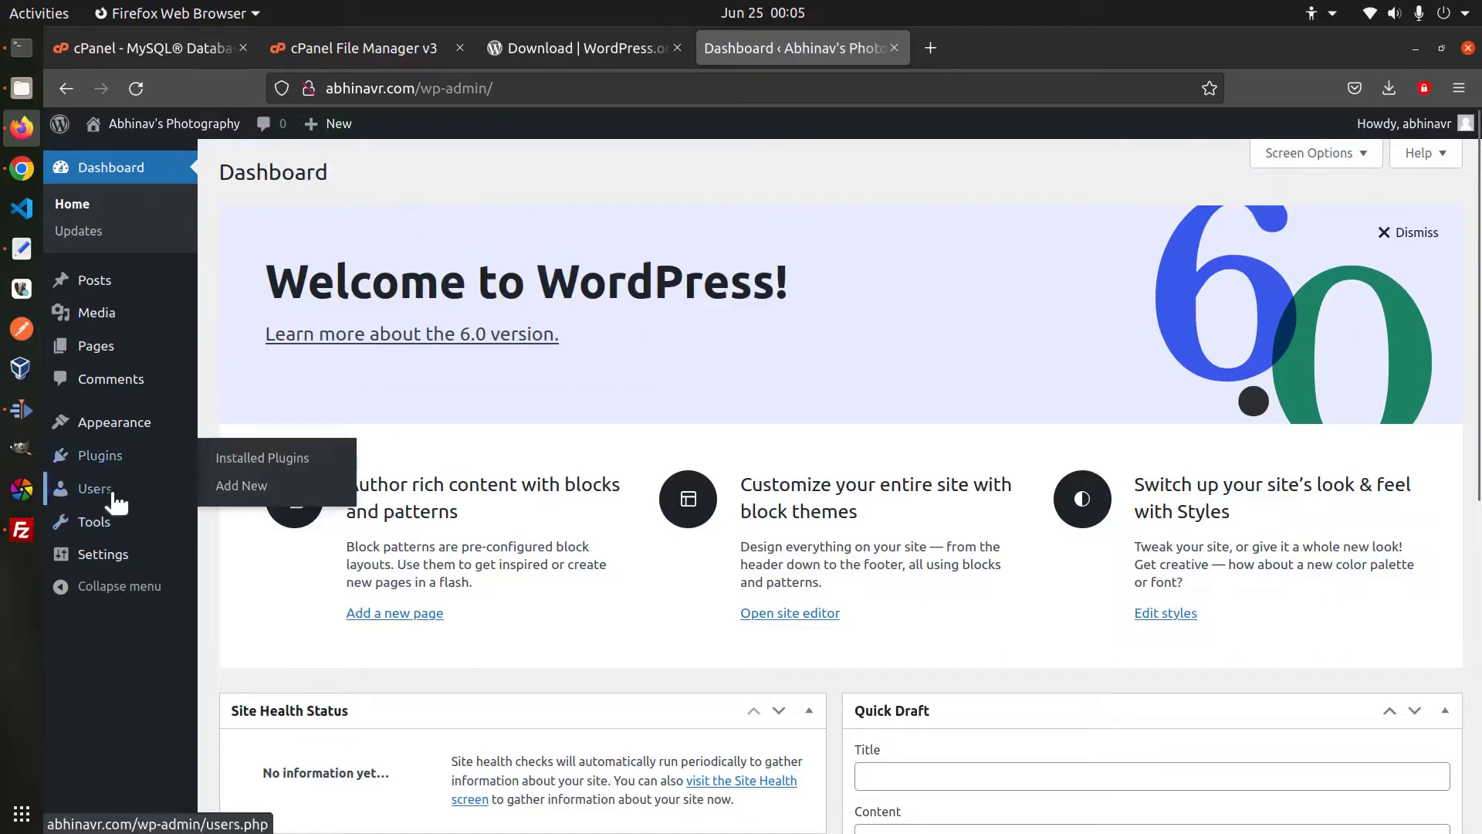
# Step: Choose the Post name (/%postname%/) structure on Settings > Permalinks and save changes
pyautogui.moveTo(139, 554)
pyautogui.click(247, 694)
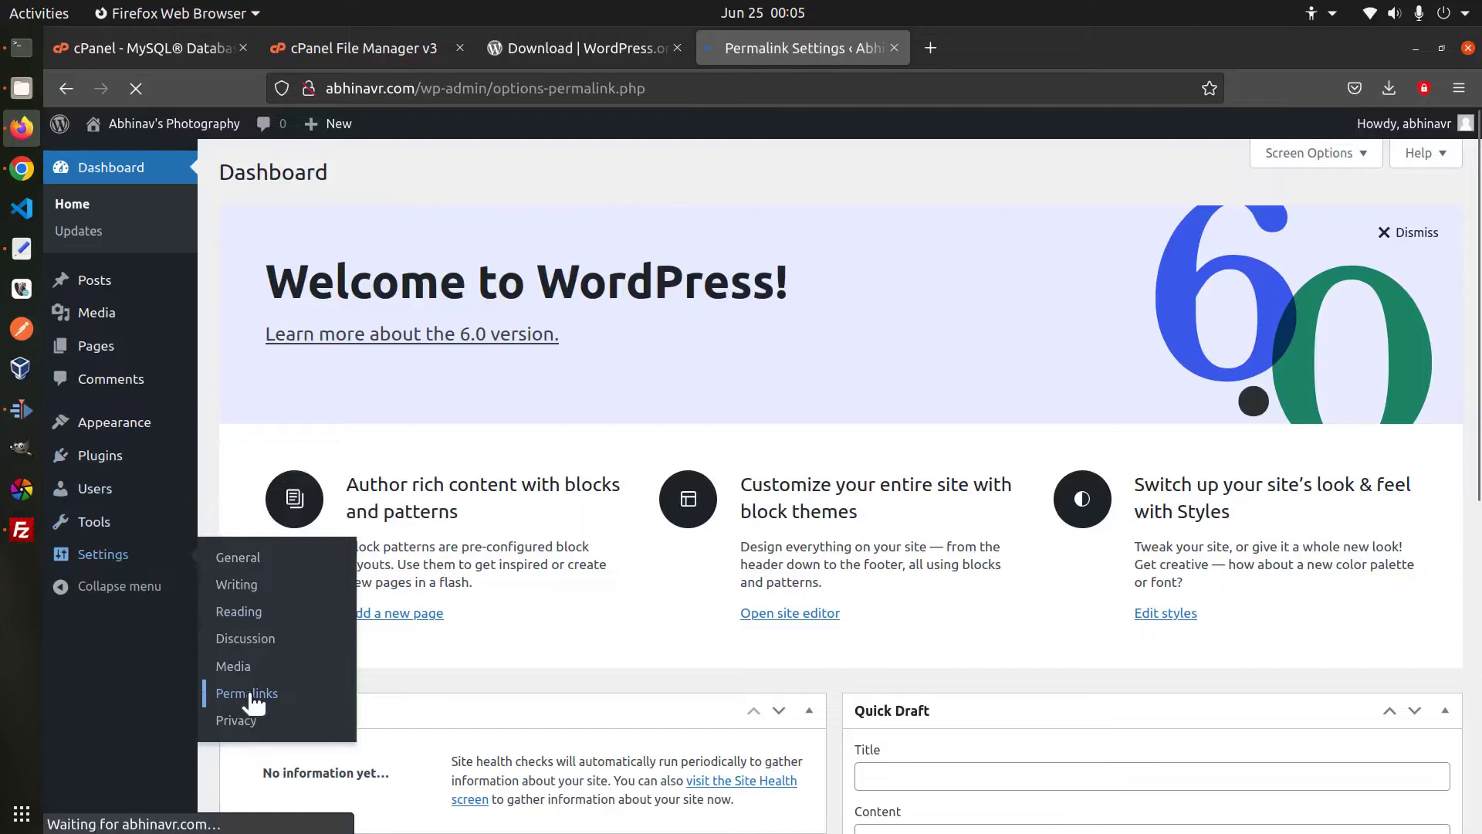
pyautogui.scroll(-3, 560, 426)
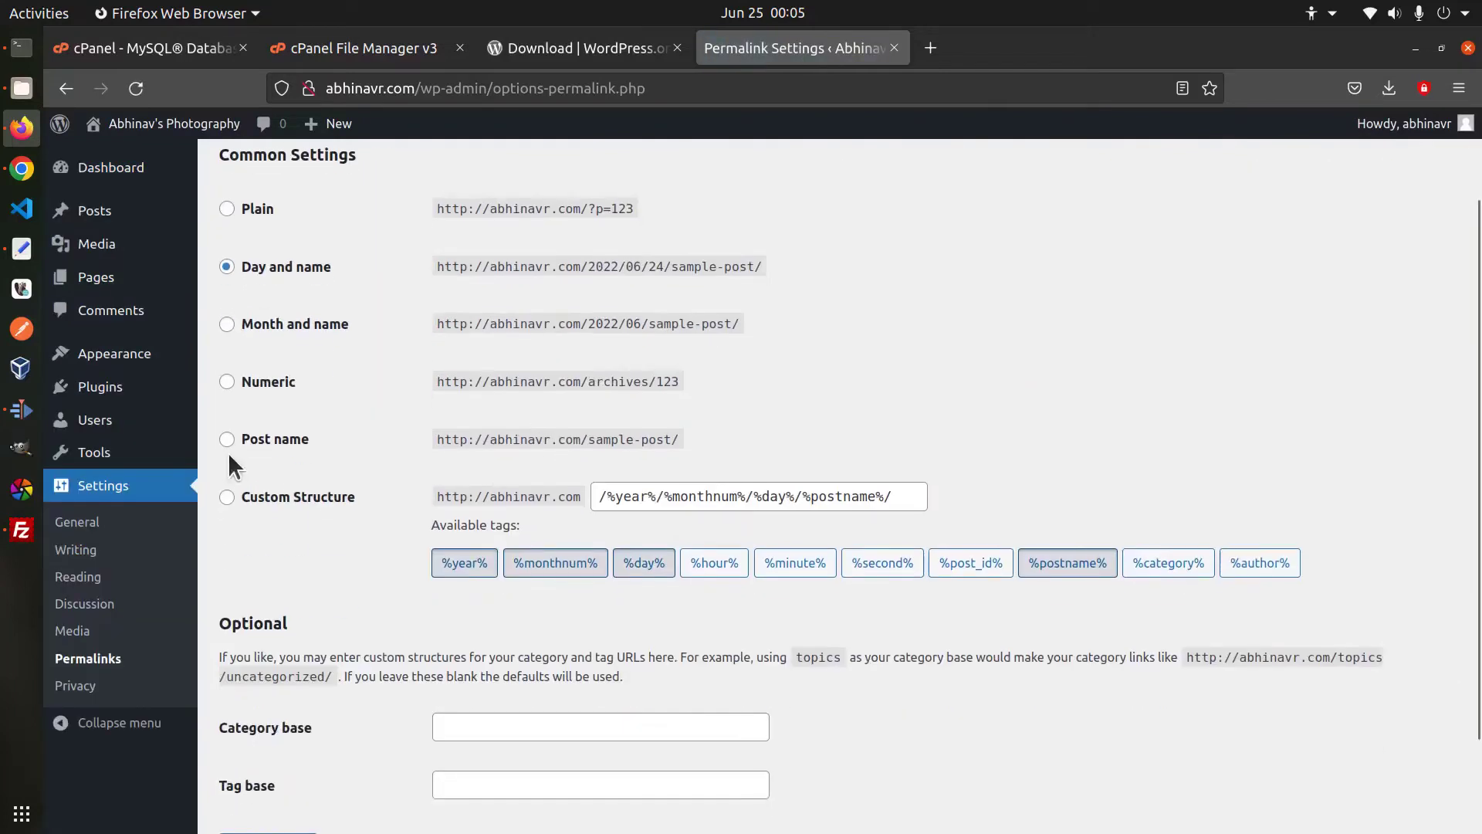
pyautogui.click(268, 437)
pyautogui.scroll(-3, 333, 596)
pyautogui.click(268, 734)
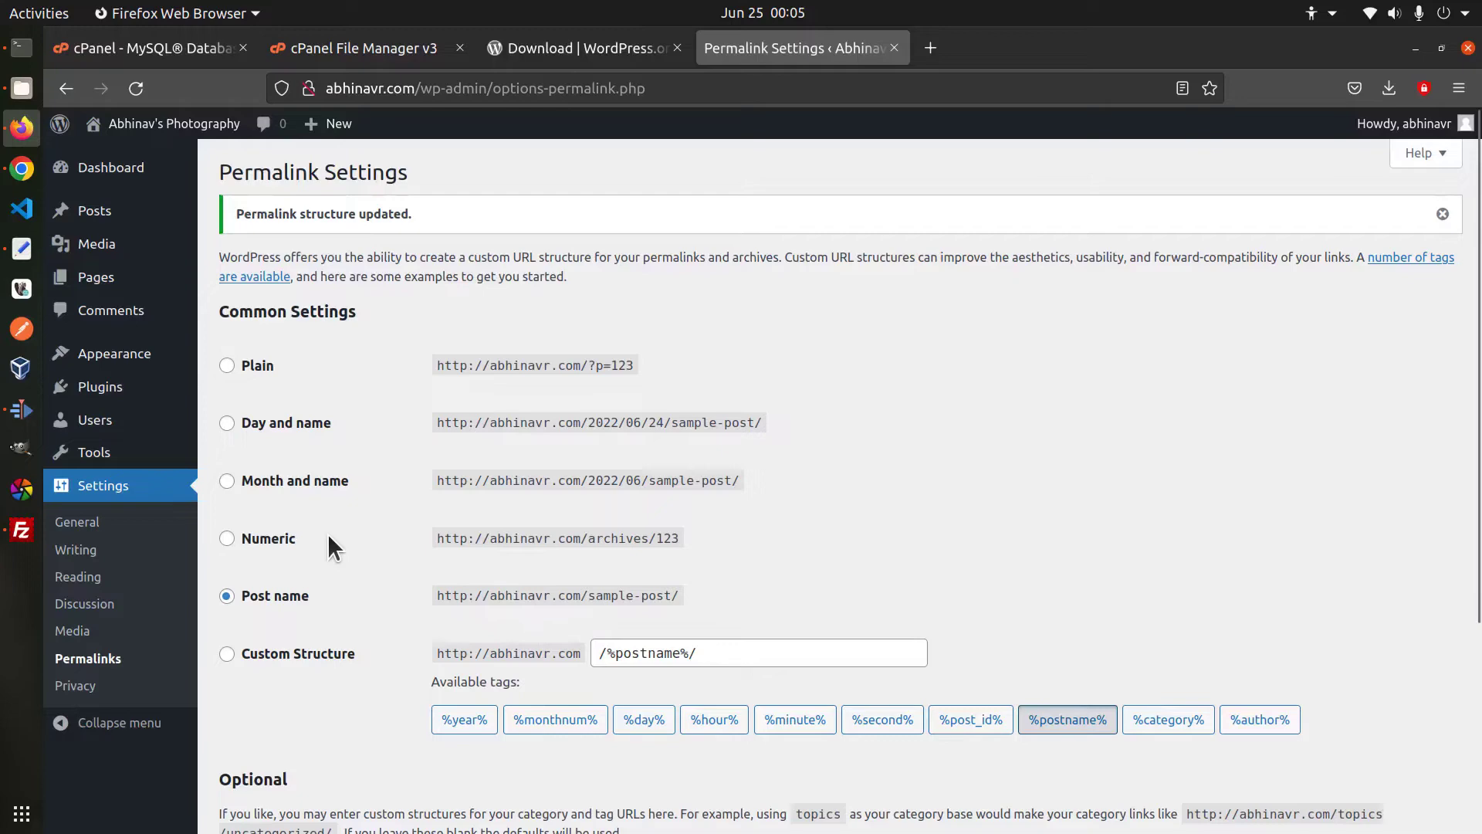
# Step: List public_html in the terminal to confirm wp-config.php and .htaccess are present
pyautogui.click(21, 48)
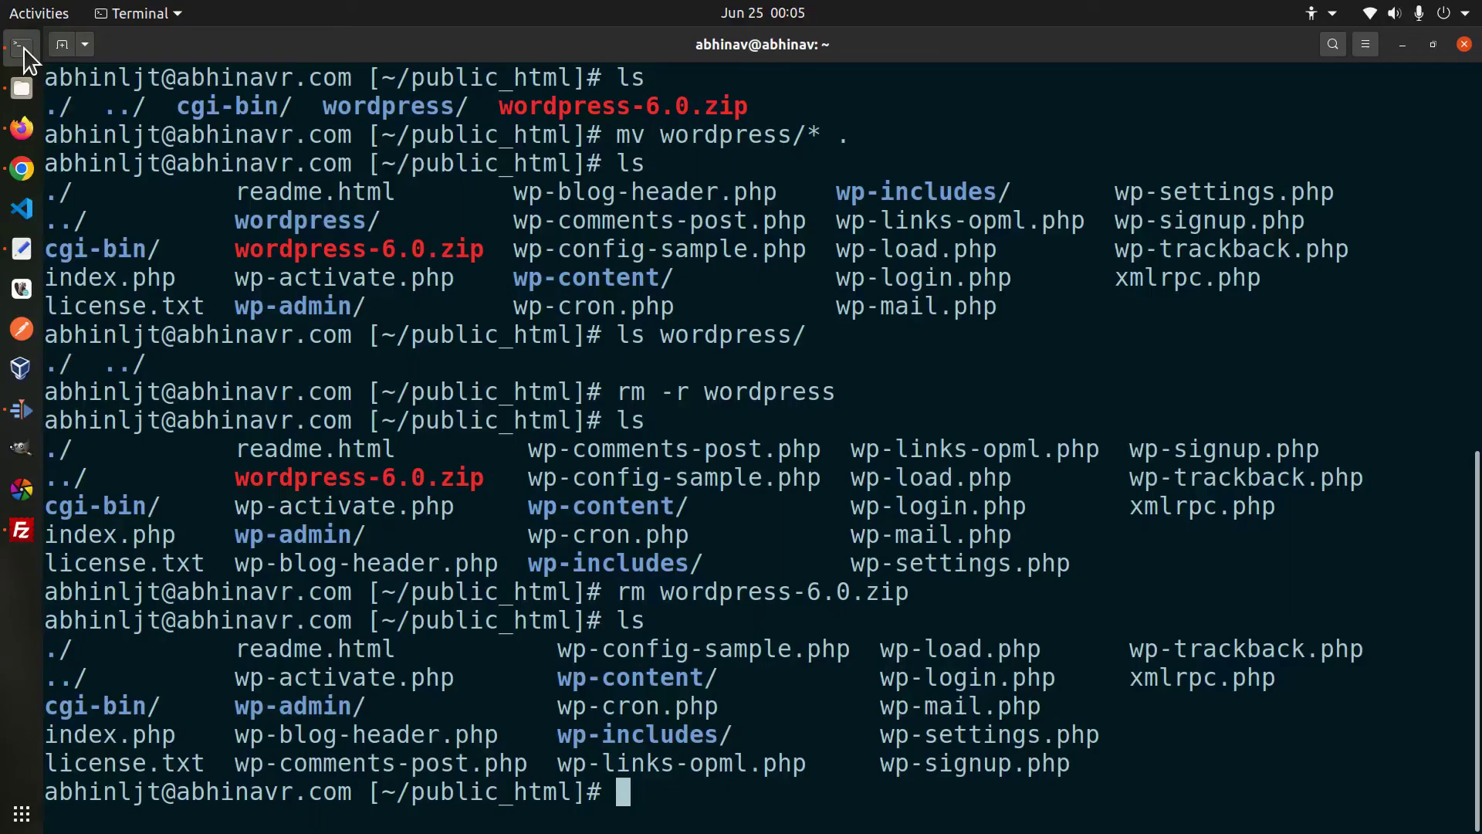
pyautogui.write('ls')
pyautogui.press('Return')
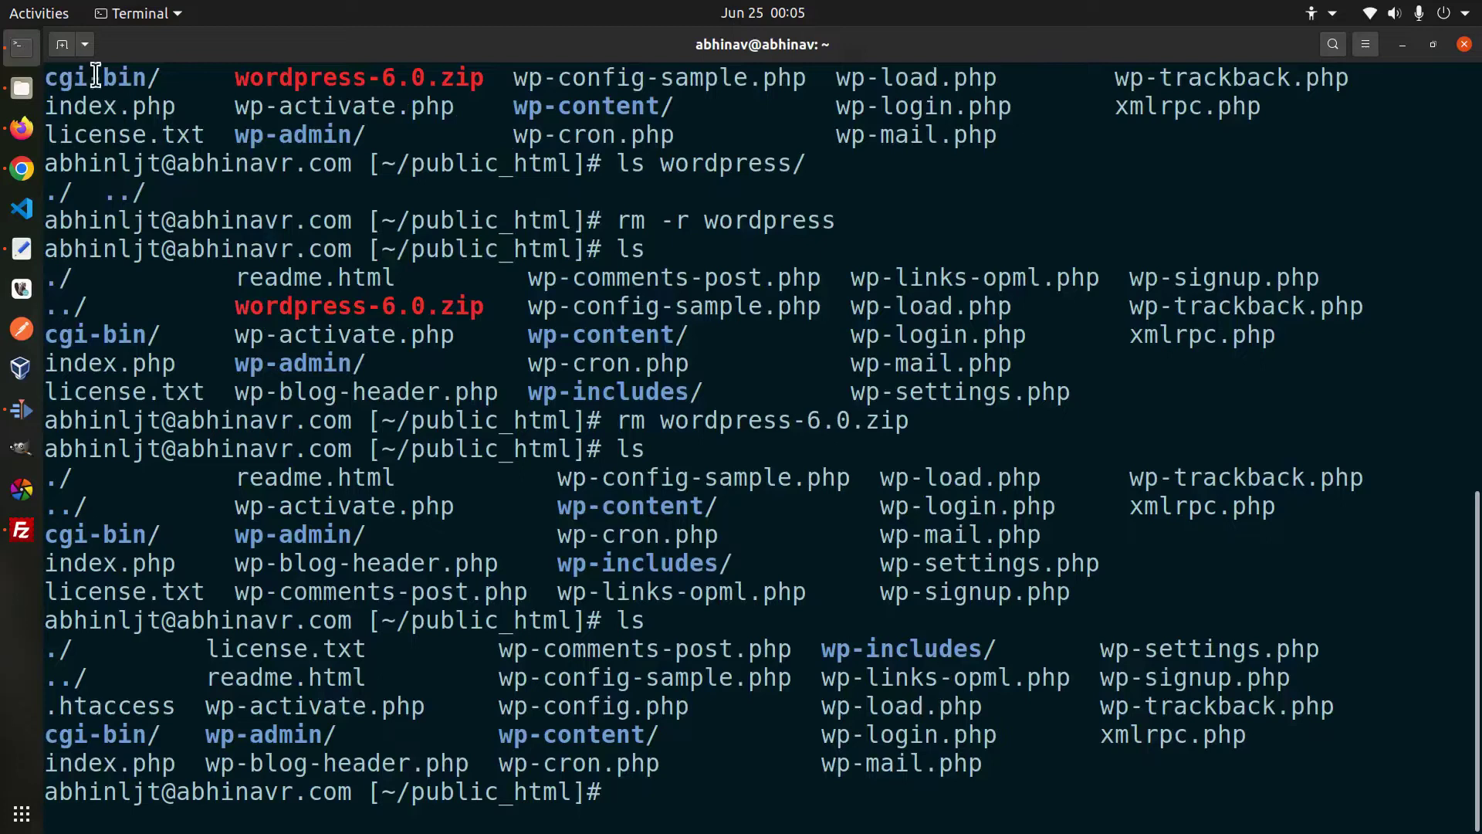
pyautogui.moveTo(499, 704); pyautogui.dragTo(715, 700)
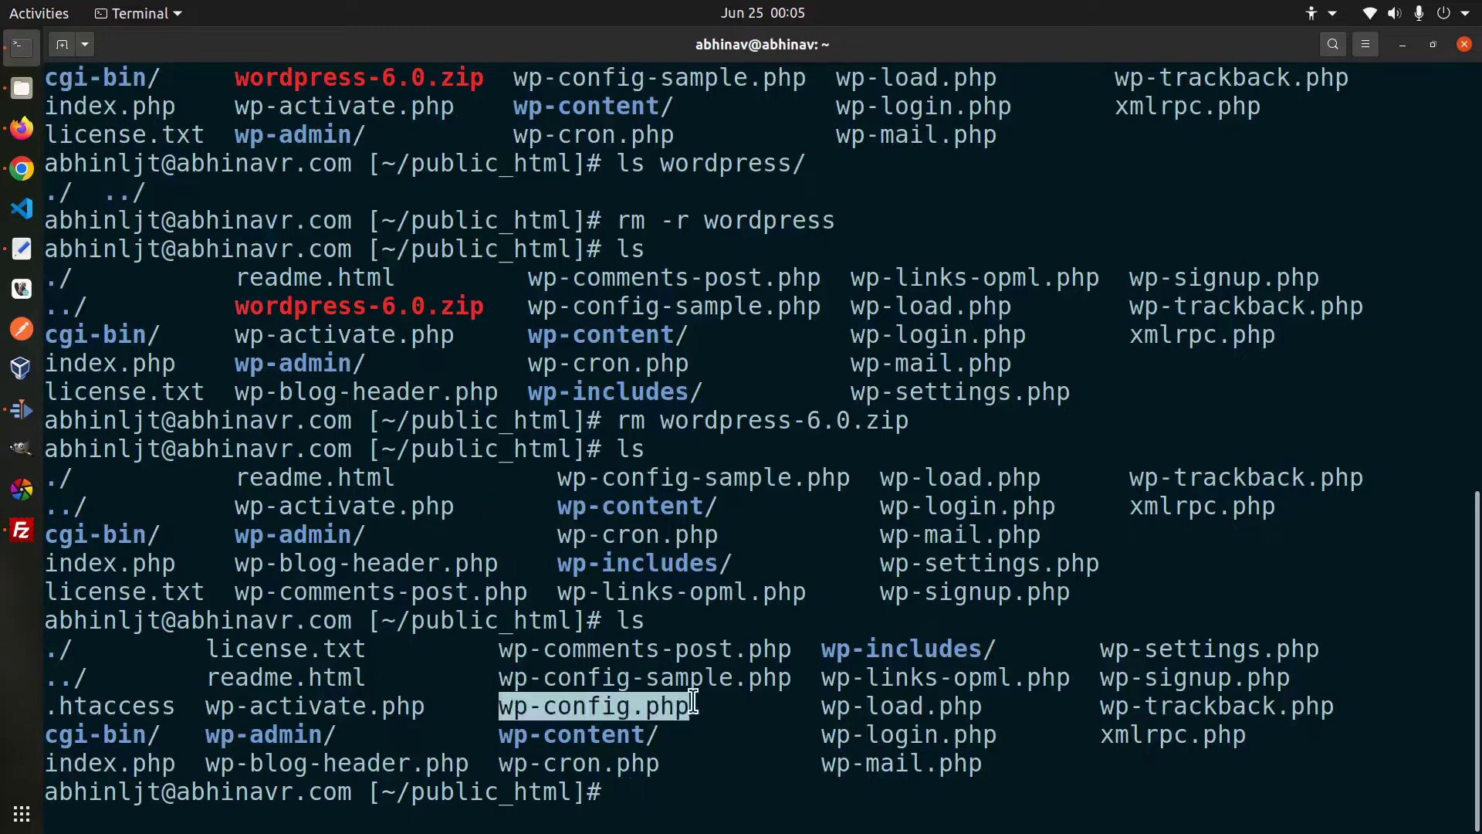
pyautogui.click(697, 708)
pyautogui.write('c')
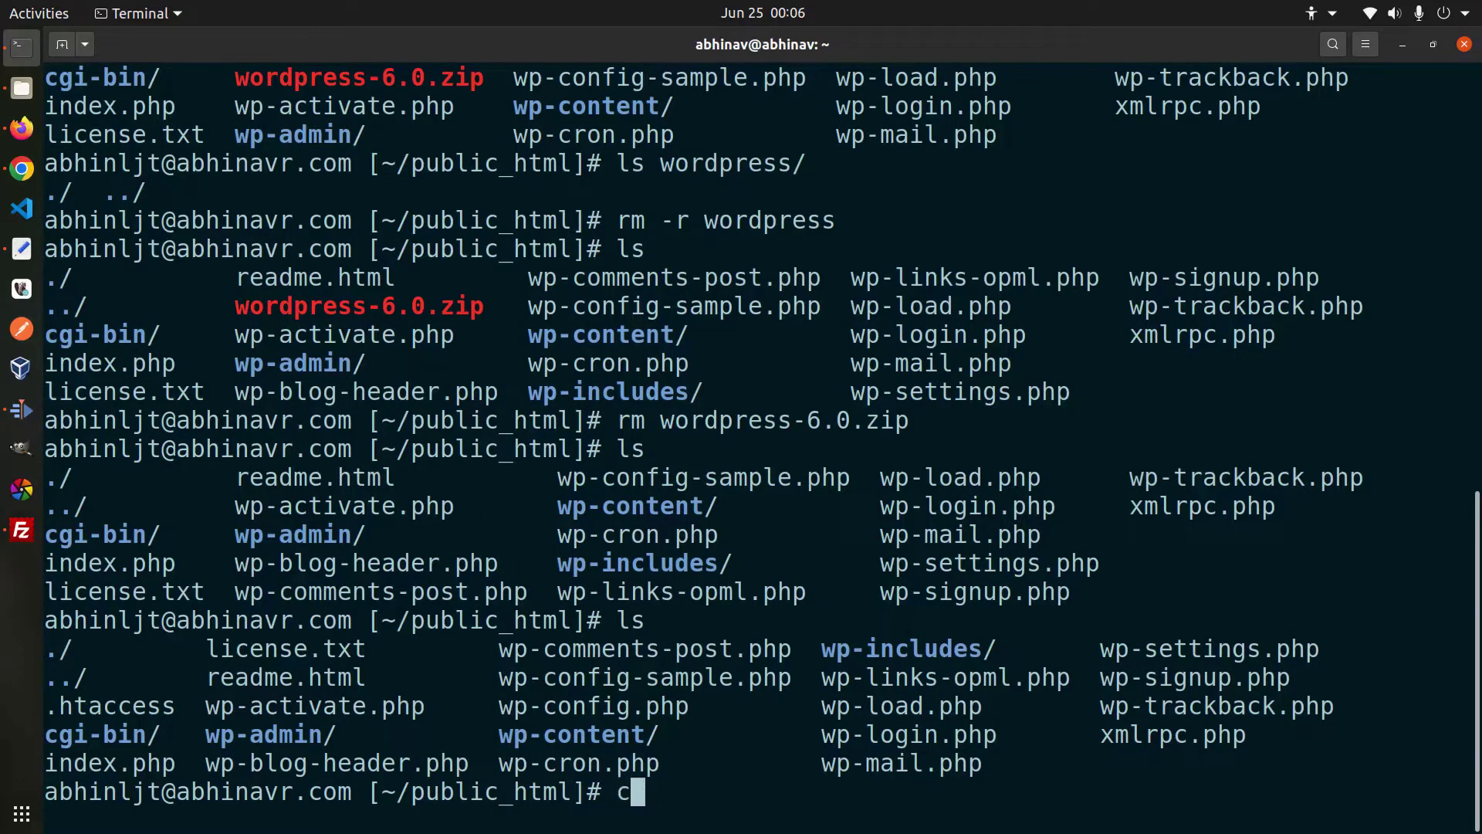
pyautogui.press('BackSpace')
# Step: Verify cat and nano exist under /usr/bin with which, then enter nano wp-config.php
pyautogui.write('which cat')
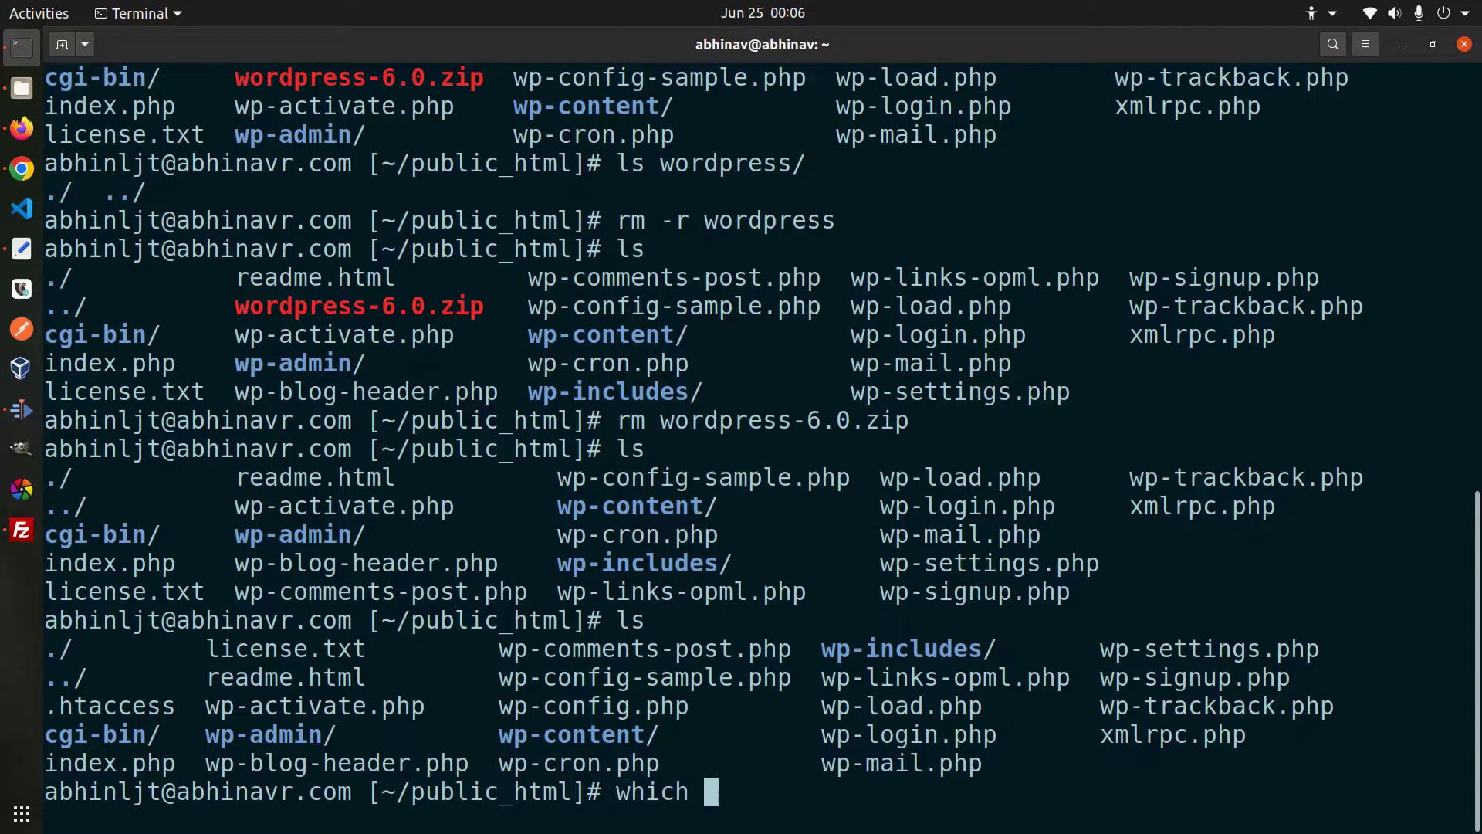
pyautogui.press('Return')
pyautogui.write('ct')
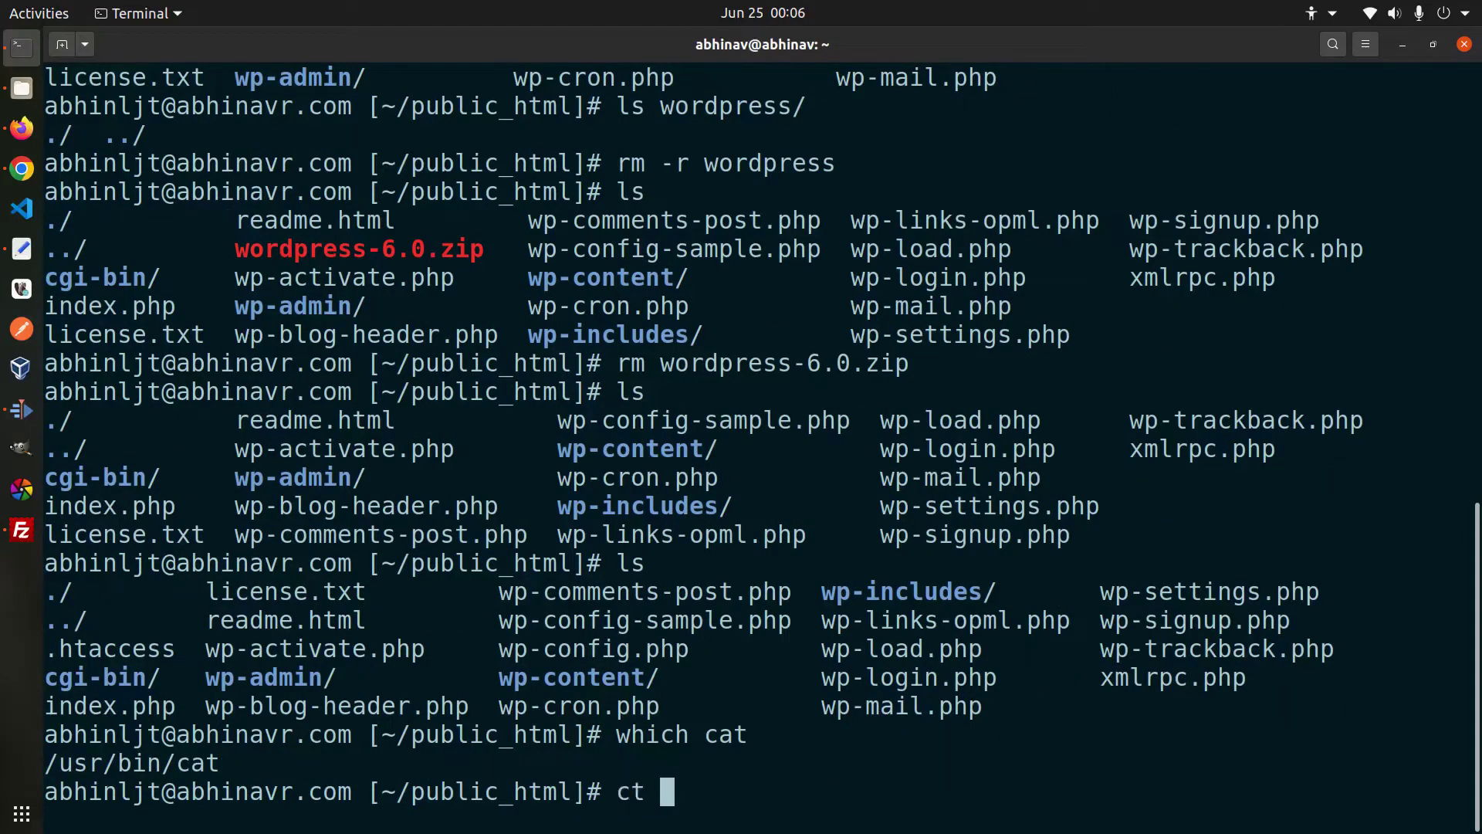
pyautogui.press('BackSpace')
pyautogui.press('BackSpace')
pyautogui.write('which nano')
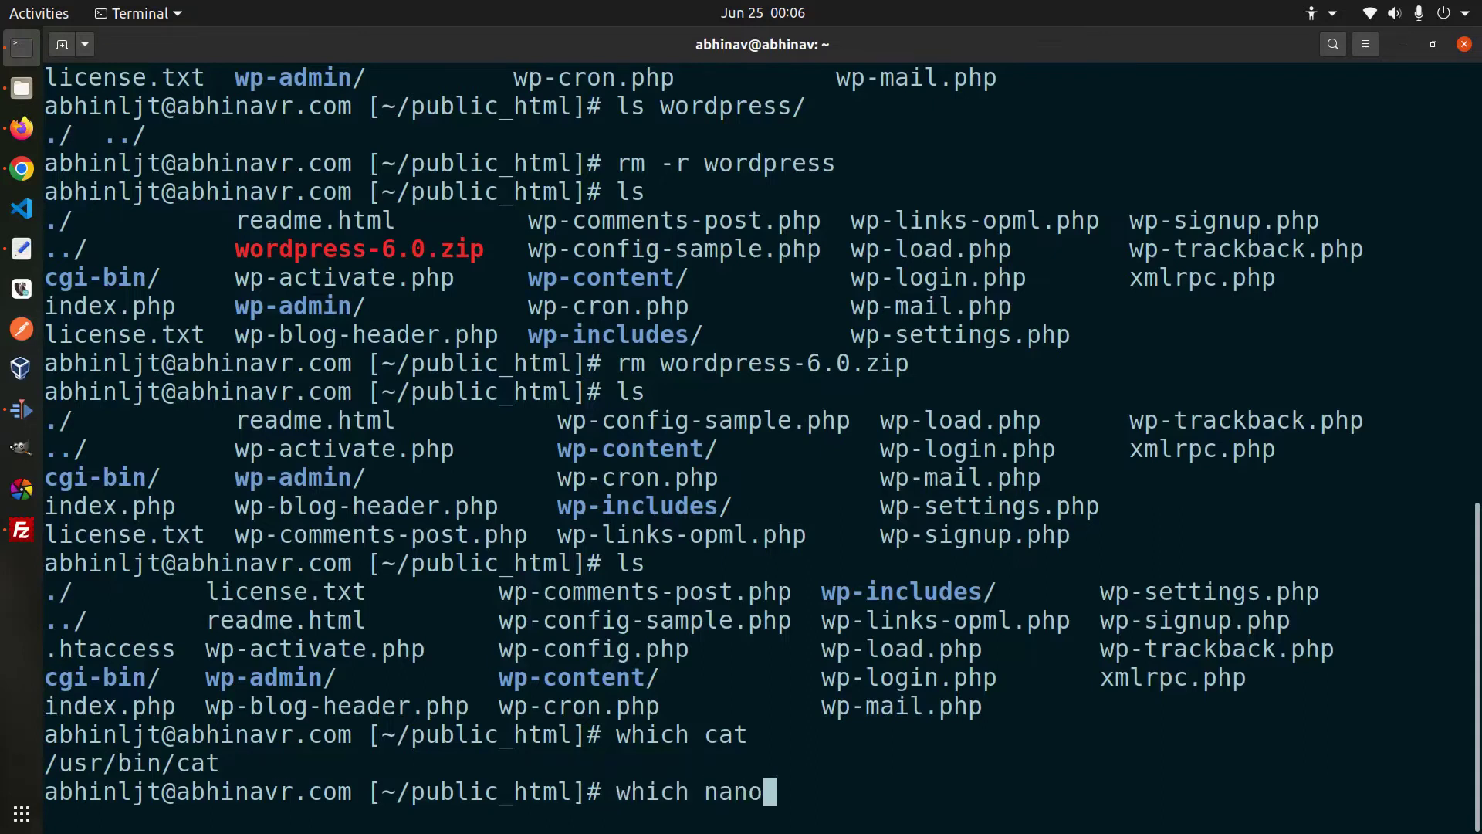
pyautogui.press('Return')
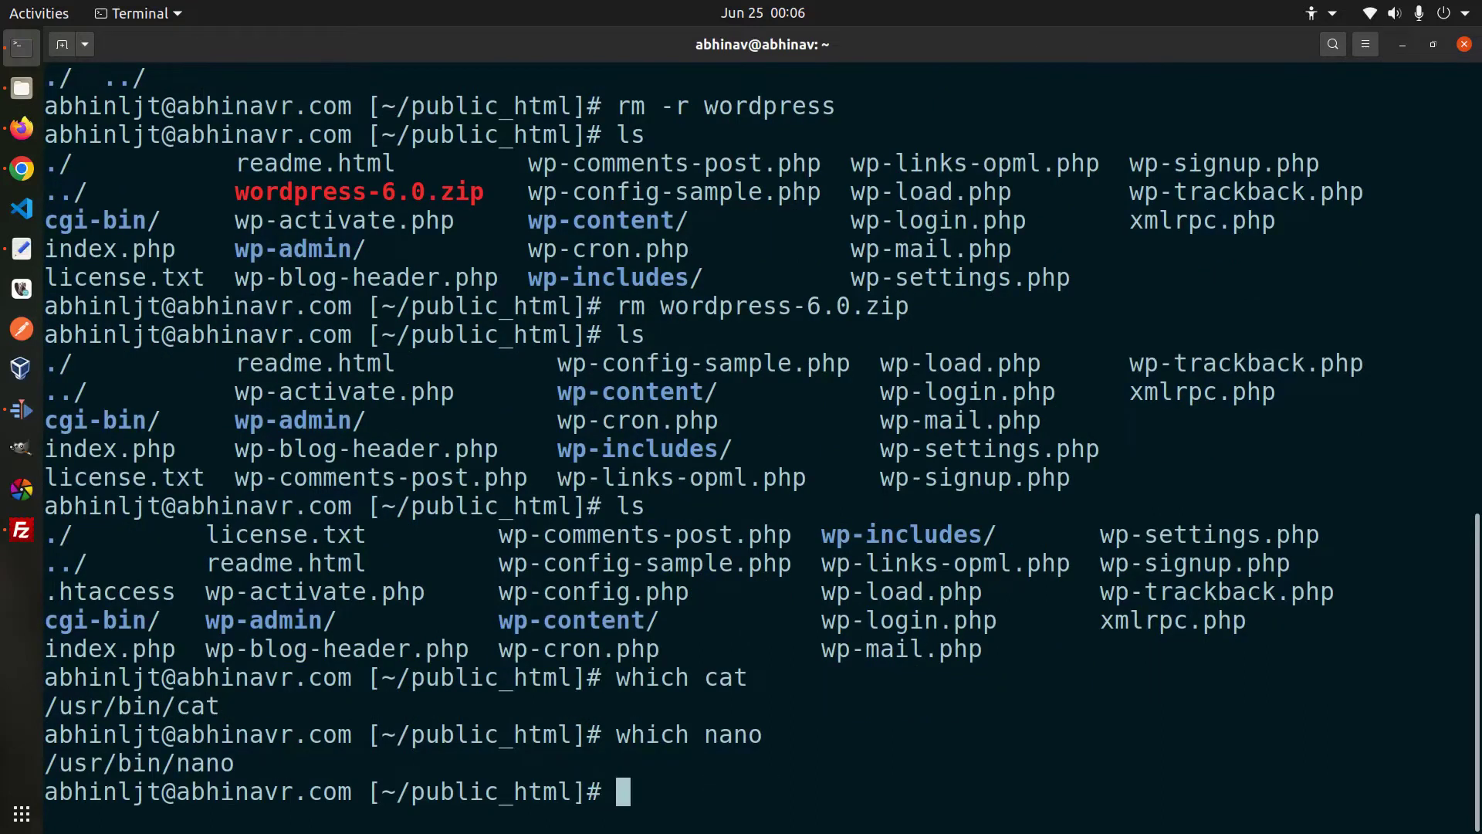
pyautogui.write('nano')
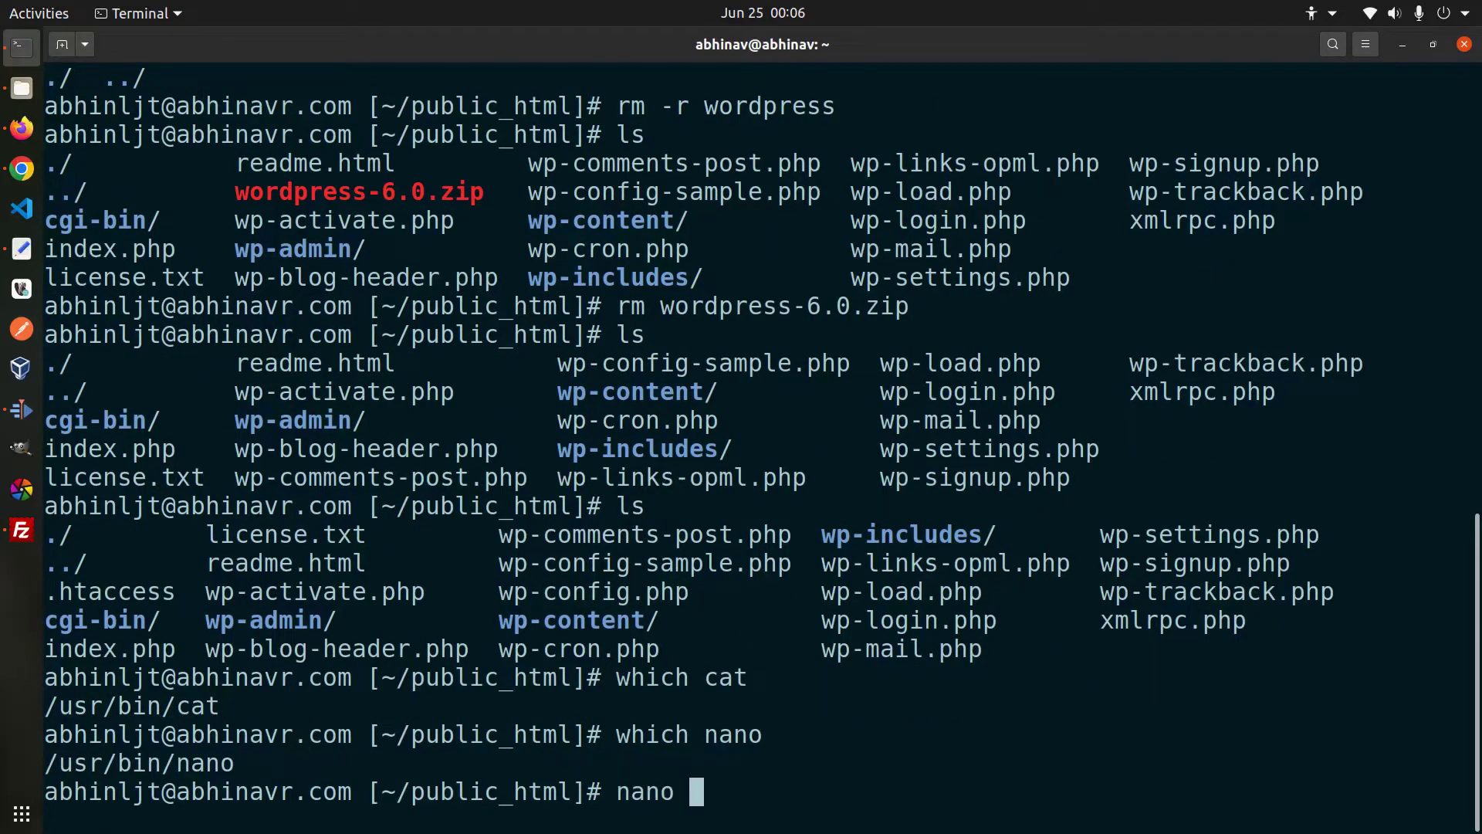
pyautogui.write(' wp-confi')
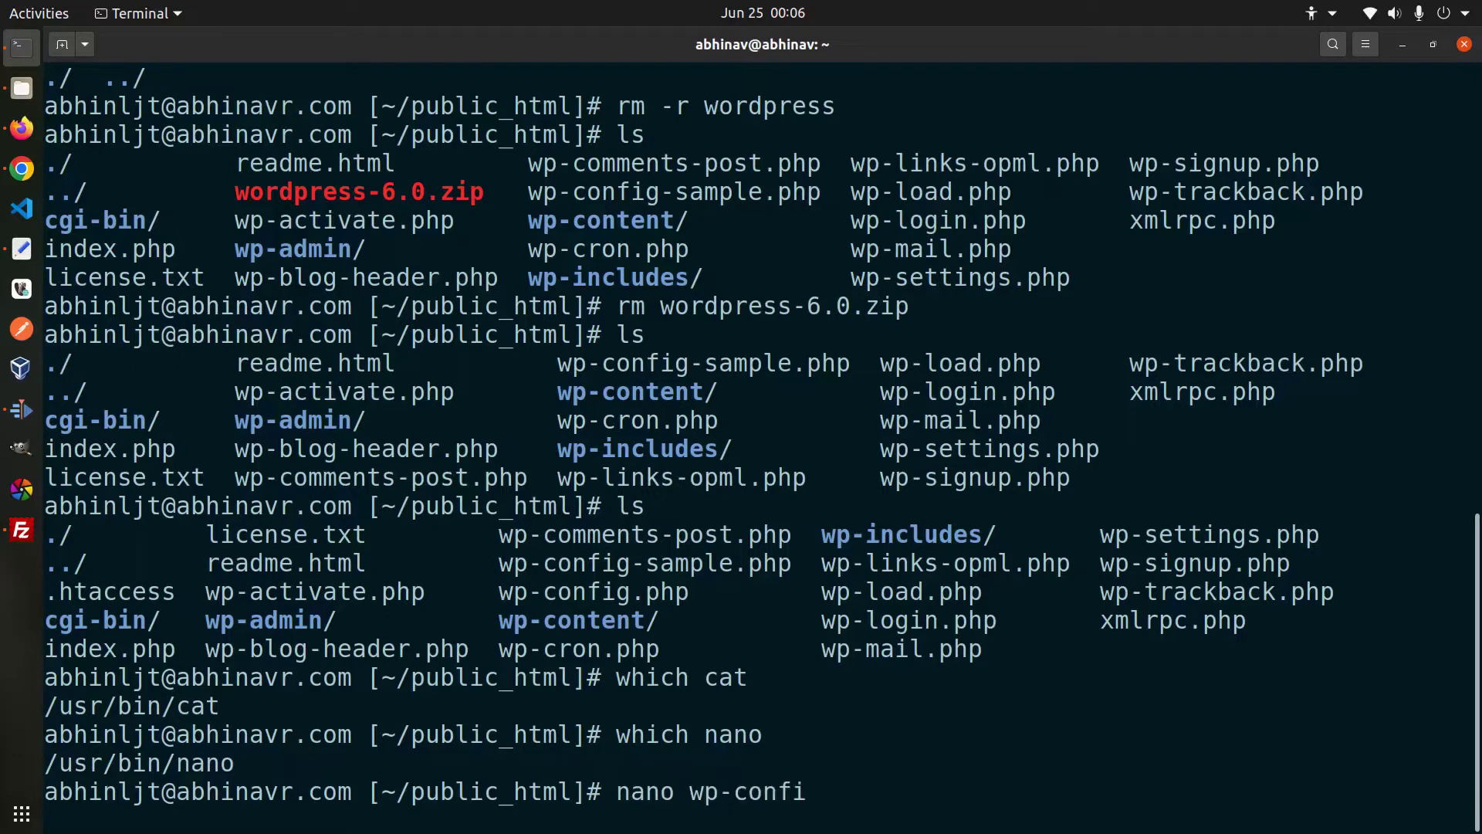
pyautogui.write('g.php')
# Step: Open wp-config.php in nano, review database credentials, keys and salts, then exit with Ctrl+X
pyautogui.press('Return')
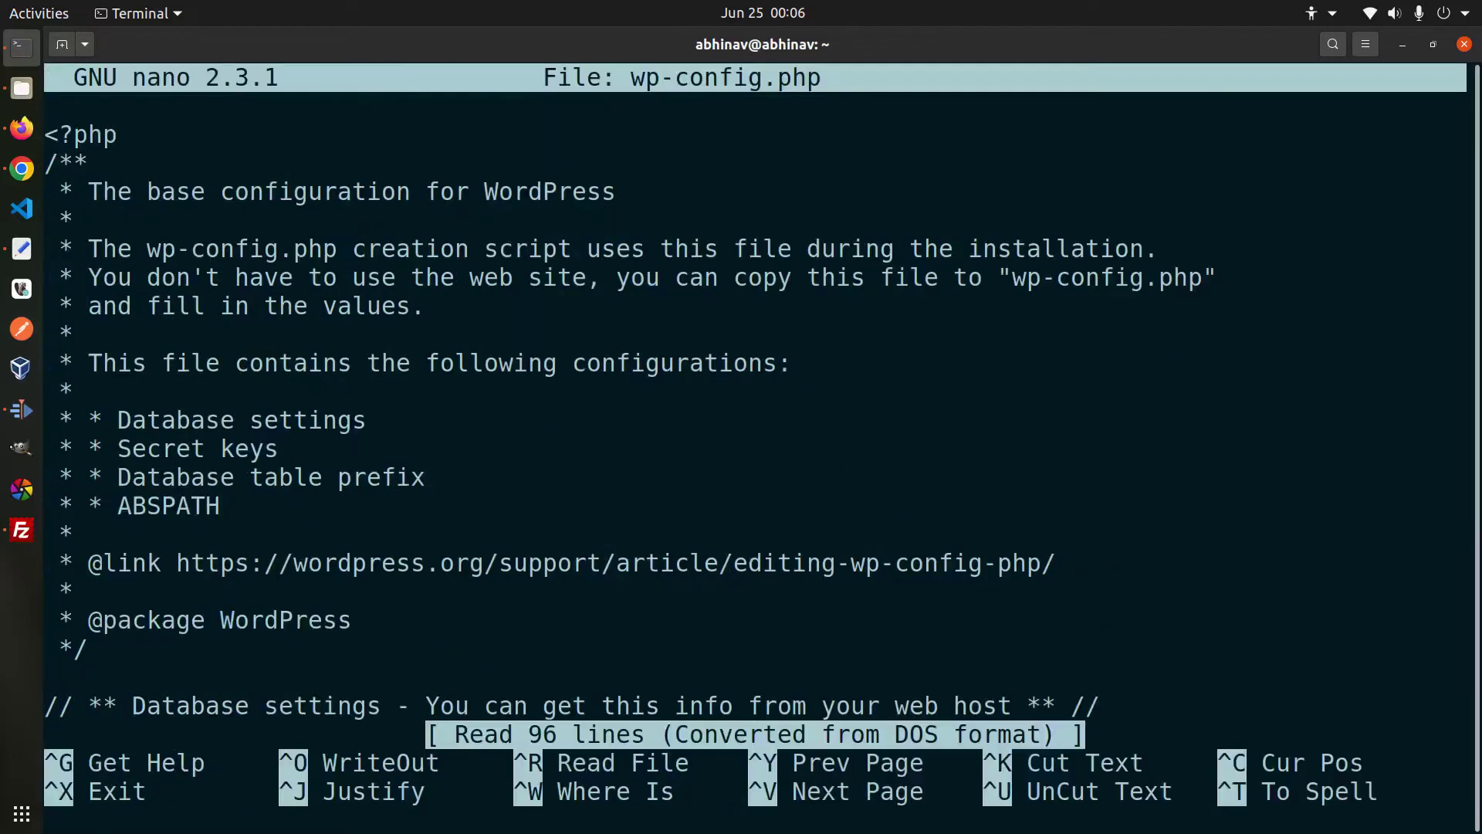
pyautogui.press('Down')
pyautogui.press('Down')
pyautogui.press('Down')
pyautogui.press('Down')
pyautogui.press('Down')
pyautogui.press('Down')
pyautogui.press('Down')
pyautogui.press('Down')
pyautogui.press('Down')
pyautogui.press('Down')
pyautogui.press('Down')
pyautogui.press('Down')
pyautogui.press('Down')
pyautogui.press('Down')
pyautogui.press('Down')
pyautogui.press('Down')
pyautogui.press('Down')
pyautogui.press('Down')
pyautogui.press('Down')
pyautogui.press('Down')
pyautogui.press('Down')
pyautogui.press('Down')
pyautogui.press('Down')
pyautogui.press('Down')
pyautogui.press('Down')
pyautogui.press('Down')
pyautogui.press('Down')
pyautogui.press('Down')
pyautogui.press('Down')
pyautogui.press('Down')
pyautogui.press('Down')
pyautogui.press('Down')
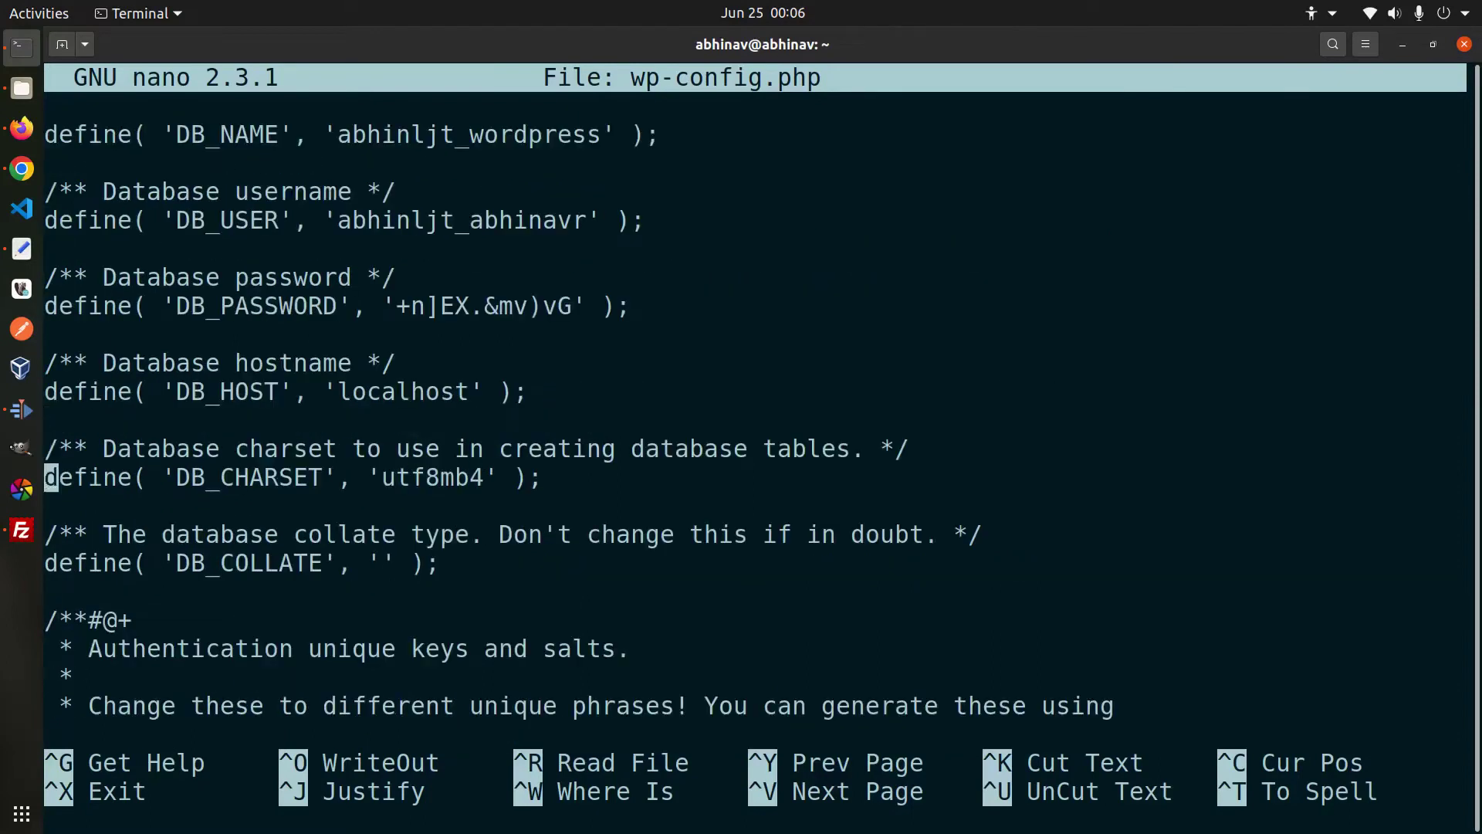
pyautogui.press('Down')
pyautogui.press('Down')
pyautogui.press('Down')
pyautogui.press('Down')
pyautogui.press('Down')
pyautogui.press('Down')
pyautogui.press('Down')
pyautogui.press('Down')
pyautogui.press('Down')
pyautogui.press('Down')
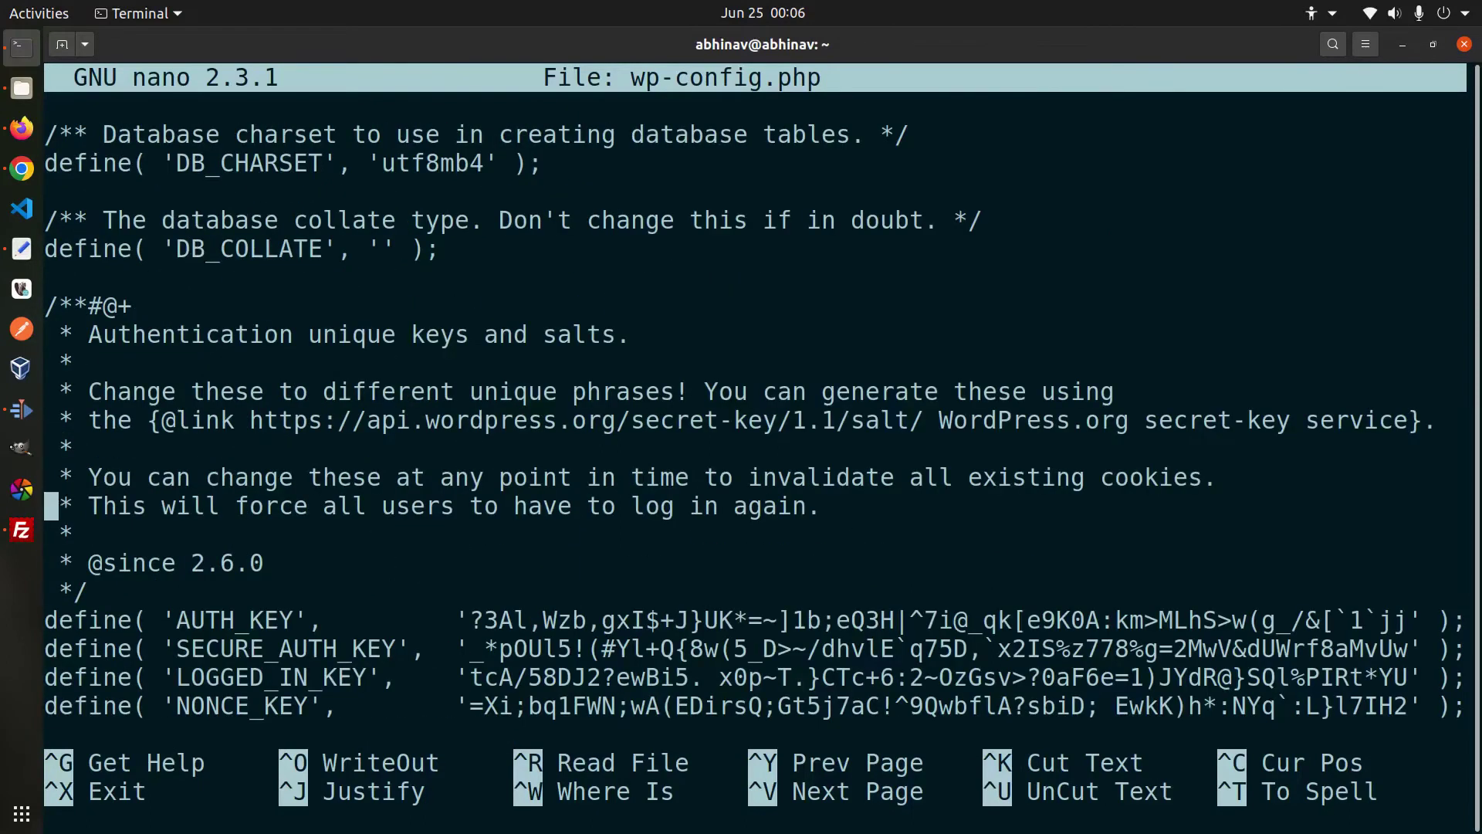
pyautogui.press('Down')
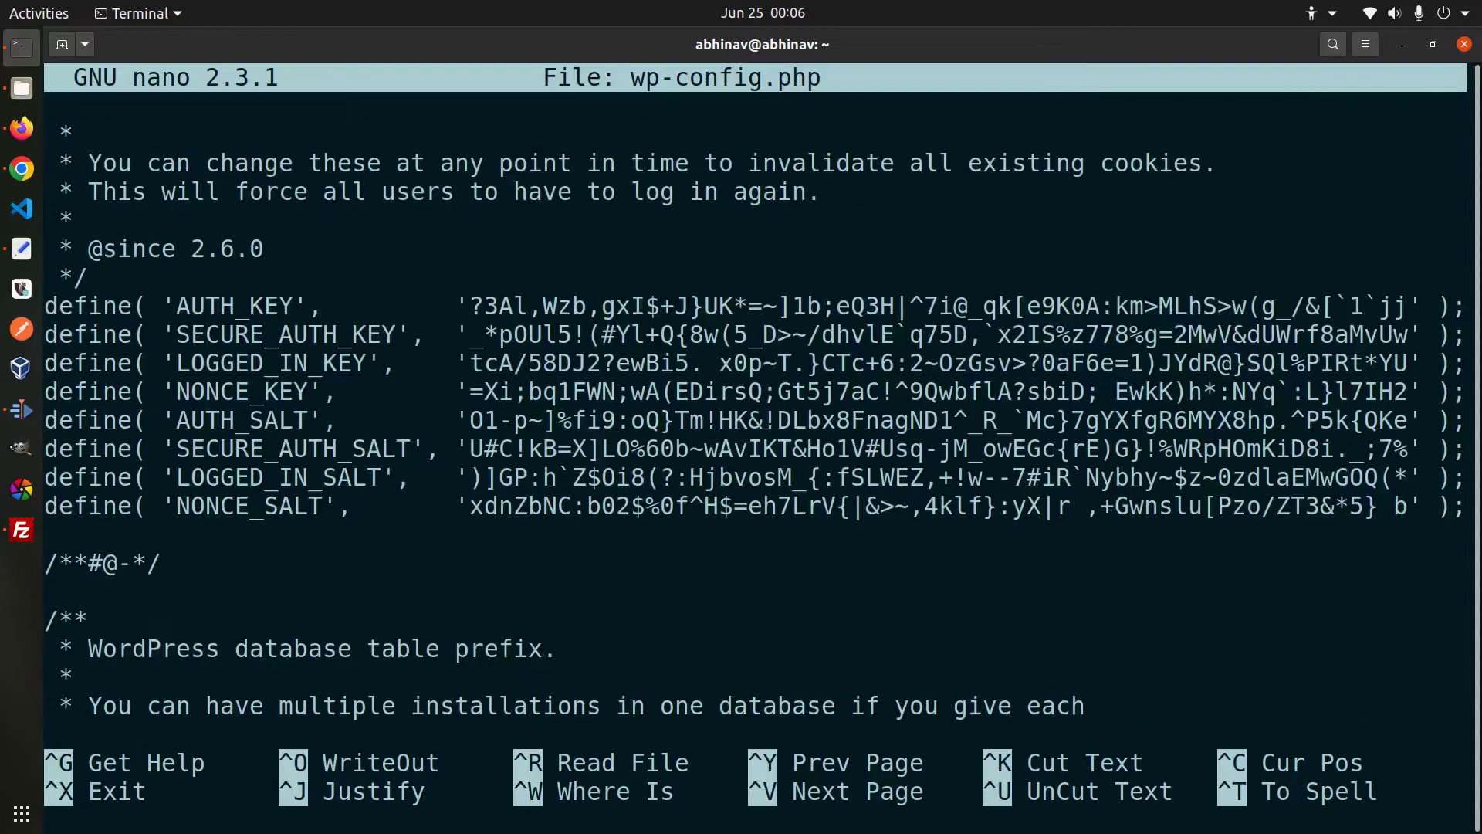
pyautogui.press('Up')
pyautogui.press('Up')
pyautogui.press('Up')
pyautogui.press('Up')
pyautogui.press('Up')
pyautogui.press('Up')
pyautogui.press('Up')
pyautogui.press('Up')
pyautogui.press('Up')
pyautogui.press('Up')
pyautogui.press('Up')
pyautogui.press('Up')
pyautogui.press('Up')
pyautogui.press('Up')
pyautogui.press('Up')
pyautogui.press('Up')
pyautogui.press('Up')
pyautogui.press('Up')
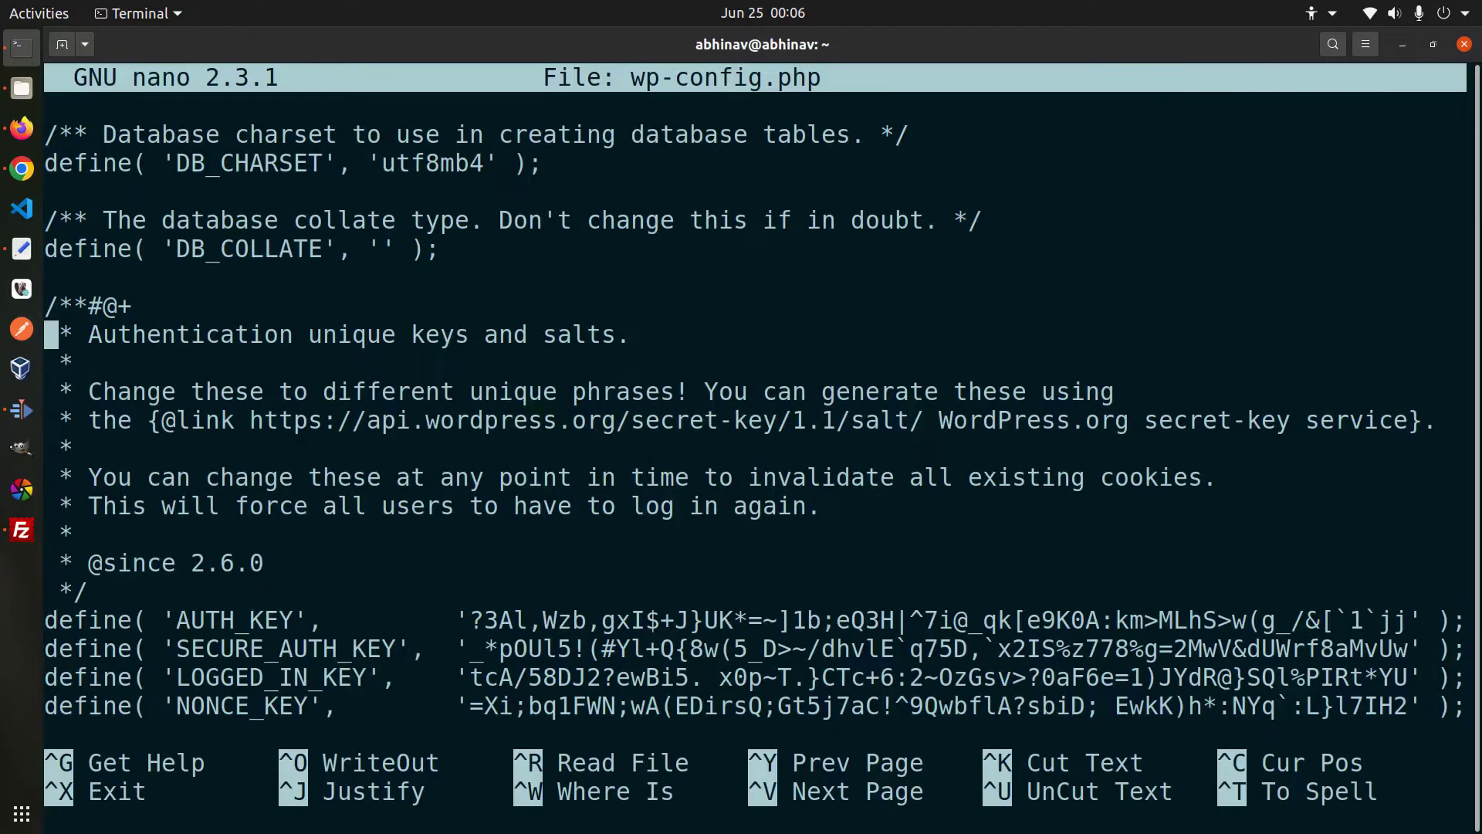
pyautogui.press('Down')
pyautogui.press('Down')
pyautogui.press('Down')
pyautogui.press('Down')
pyautogui.press('Down')
pyautogui.press('Down')
pyautogui.press('Down')
pyautogui.press('Down')
pyautogui.press('Down')
pyautogui.press('Down')
pyautogui.press('Down')
pyautogui.press('Down')
pyautogui.press('Down')
pyautogui.press('Down')
pyautogui.press('Down')
pyautogui.press('Down')
pyautogui.press('Down')
pyautogui.press('Down')
pyautogui.press('Down')
pyautogui.press('Down')
pyautogui.press('Down')
pyautogui.press('Down')
pyautogui.press('Down')
pyautogui.press('Down')
pyautogui.press('Down')
pyautogui.press('Down')
pyautogui.press('Down')
pyautogui.press('Down')
pyautogui.press('Down')
pyautogui.press('Down')
pyautogui.press('Down')
pyautogui.press('Down')
pyautogui.press('Down')
pyautogui.press('Down')
pyautogui.press('Down')
pyautogui.press('Down')
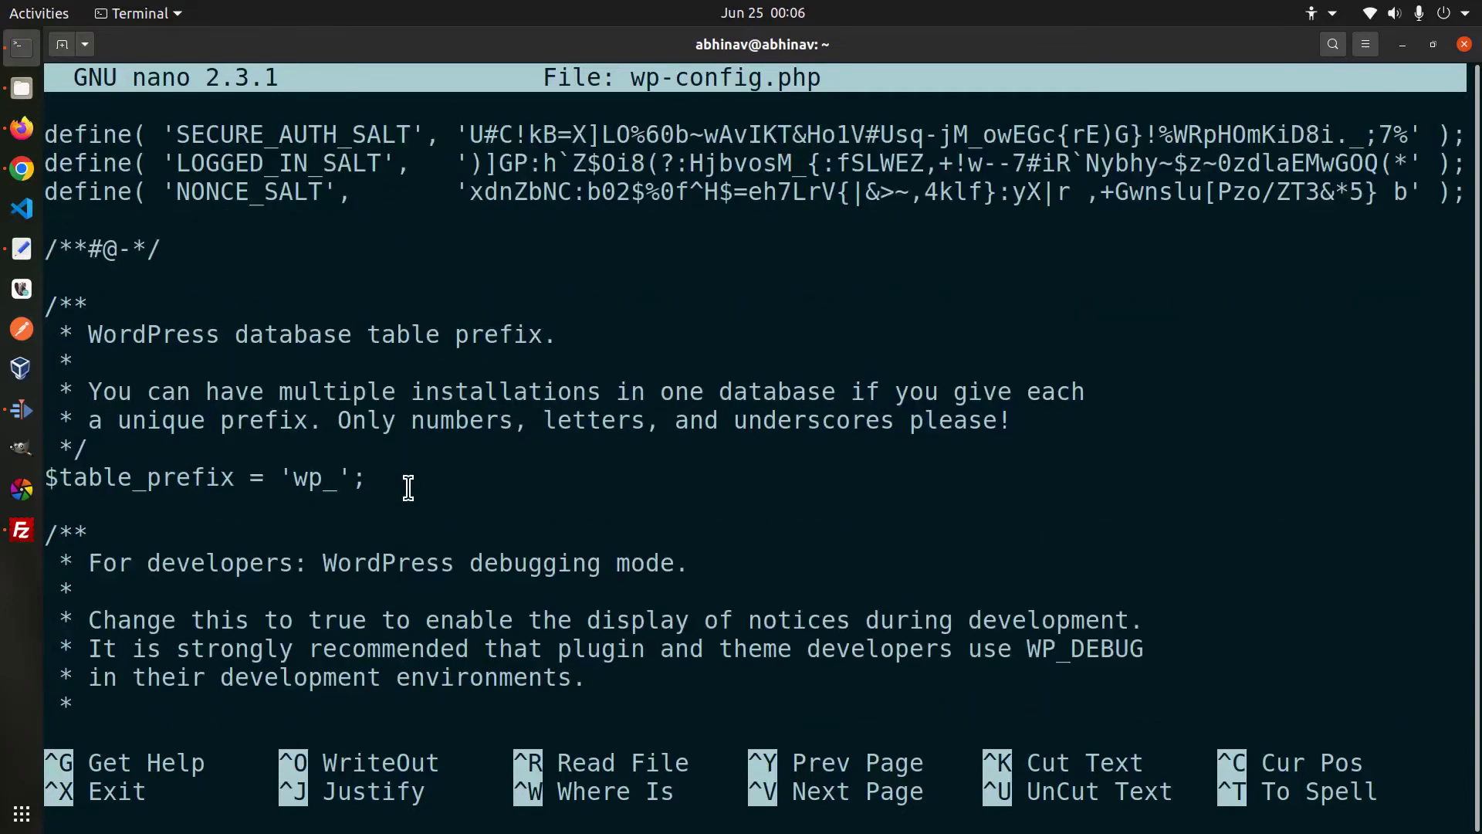
pyautogui.press('Up')
pyautogui.press('Up')
pyautogui.press('Up')
pyautogui.press('Up')
pyautogui.press('Up')
pyautogui.press('Up')
pyautogui.press('Up')
pyautogui.press('Up')
pyautogui.press('Up')
pyautogui.press('Up')
pyautogui.press('Up')
pyautogui.press('Up')
pyautogui.press('Up')
pyautogui.press('Up')
pyautogui.press('Up')
pyautogui.press('Up')
pyautogui.press('Up')
pyautogui.press('Up')
pyautogui.press('Up')
pyautogui.press('Up')
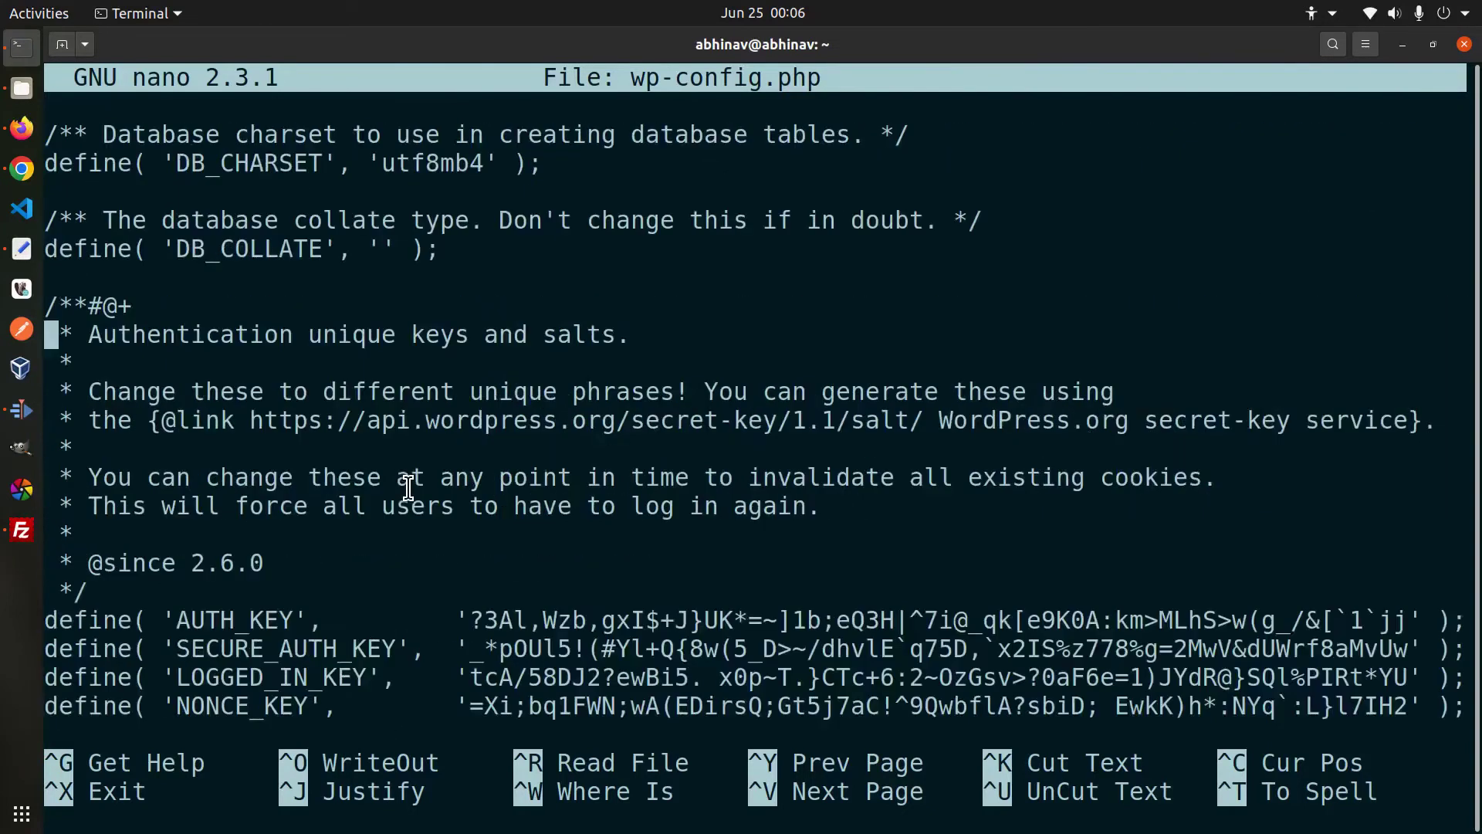
pyautogui.press('Up')
pyautogui.press('Up')
pyautogui.press('Up')
pyautogui.press('Up')
pyautogui.press('Up')
pyautogui.press('Up')
pyautogui.press('Up')
pyautogui.press('Up')
pyautogui.press('Up')
pyautogui.press('Up')
pyautogui.press('Up')
pyautogui.press('Up')
pyautogui.press('Up')
pyautogui.press('Up')
pyautogui.press('Up')
pyautogui.press('Up')
pyautogui.press('Up')
pyautogui.press('Up')
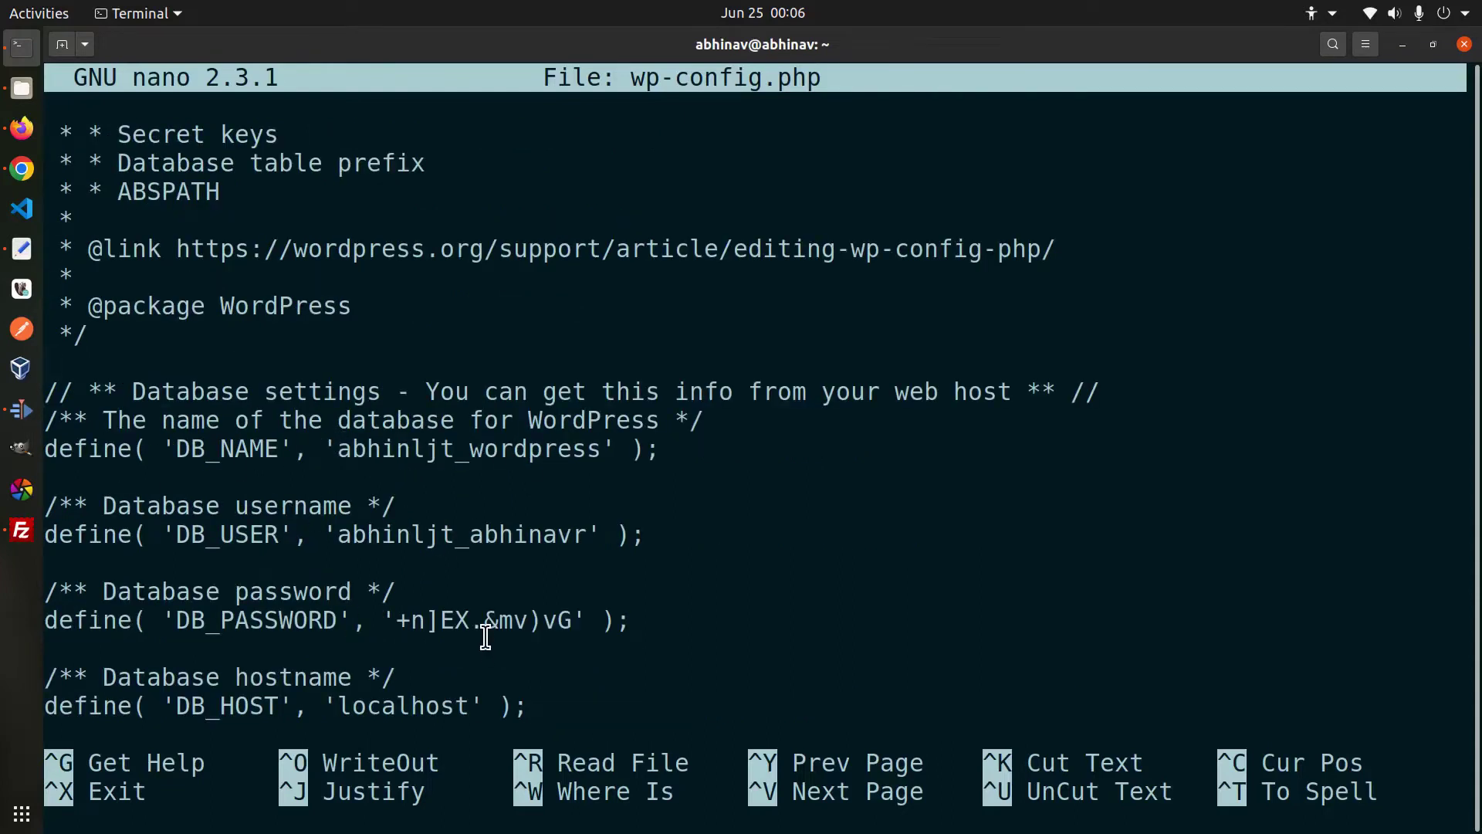
pyautogui.press('Down')
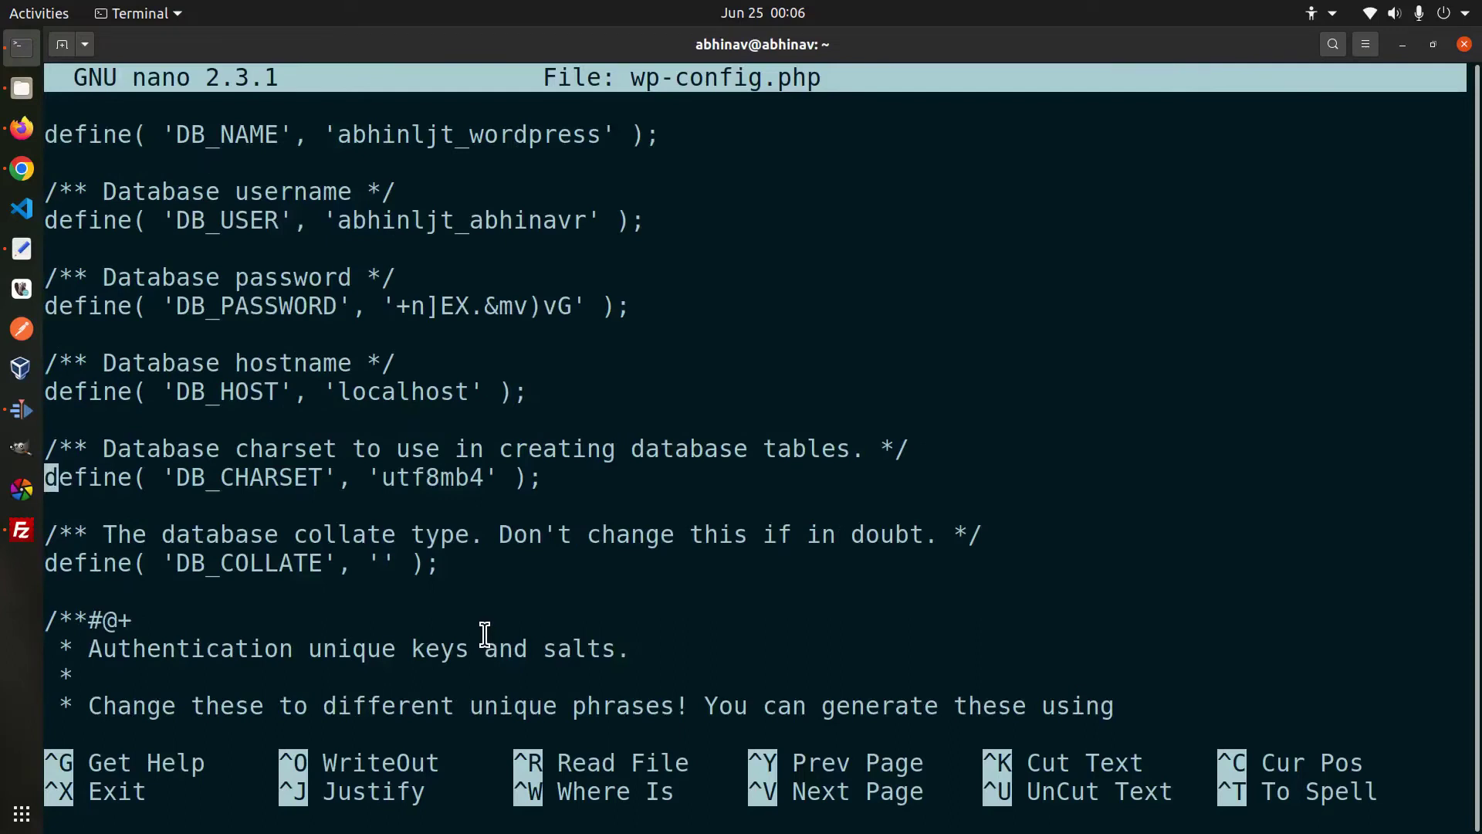
pyautogui.hotkey('ctrl', 'x')
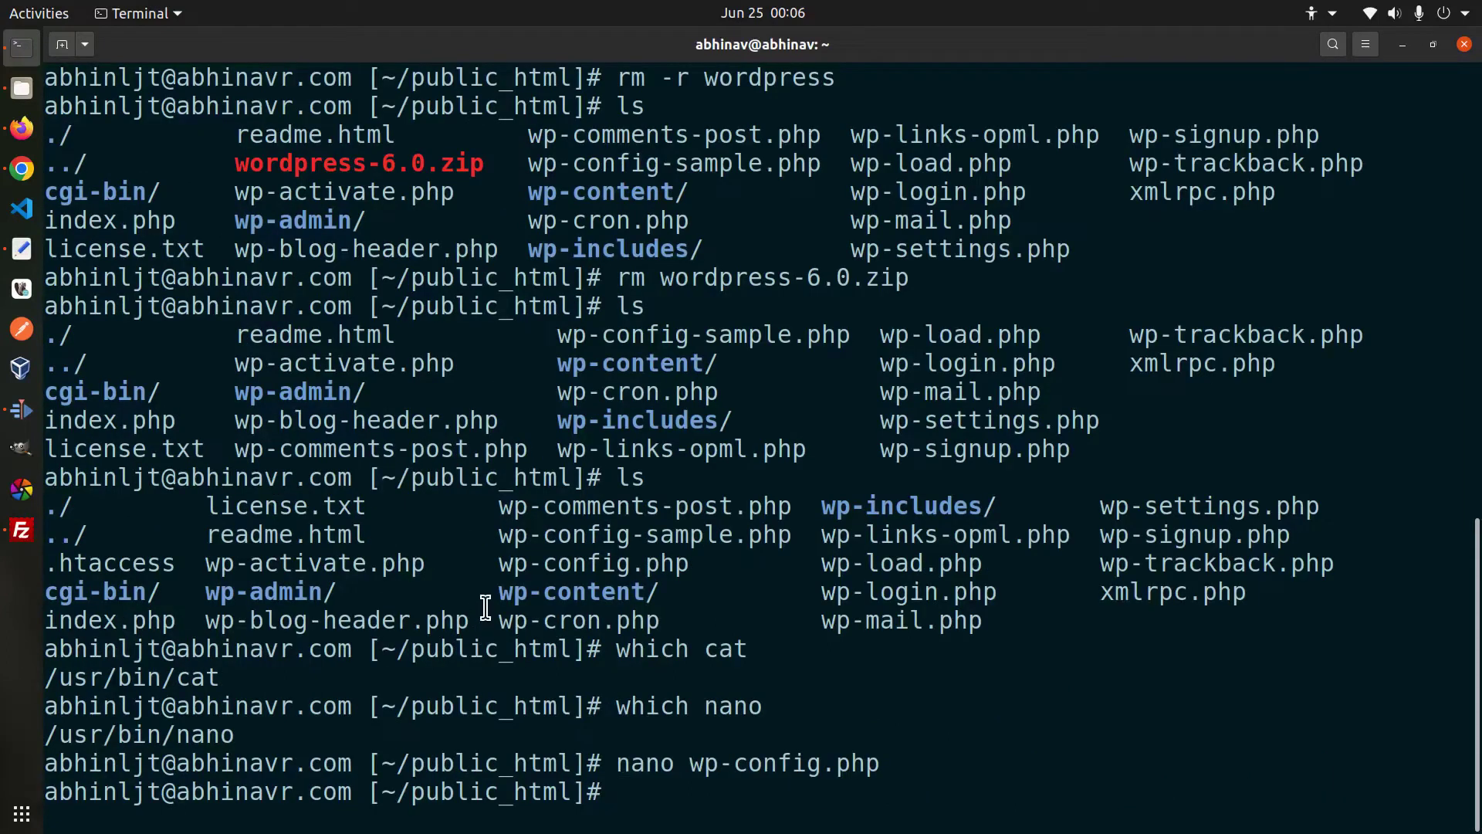
# Step: Go from the cPanel databases tab to the cPanel home page and scroll to Security
pyautogui.click(22, 169)
pyautogui.click(21, 130)
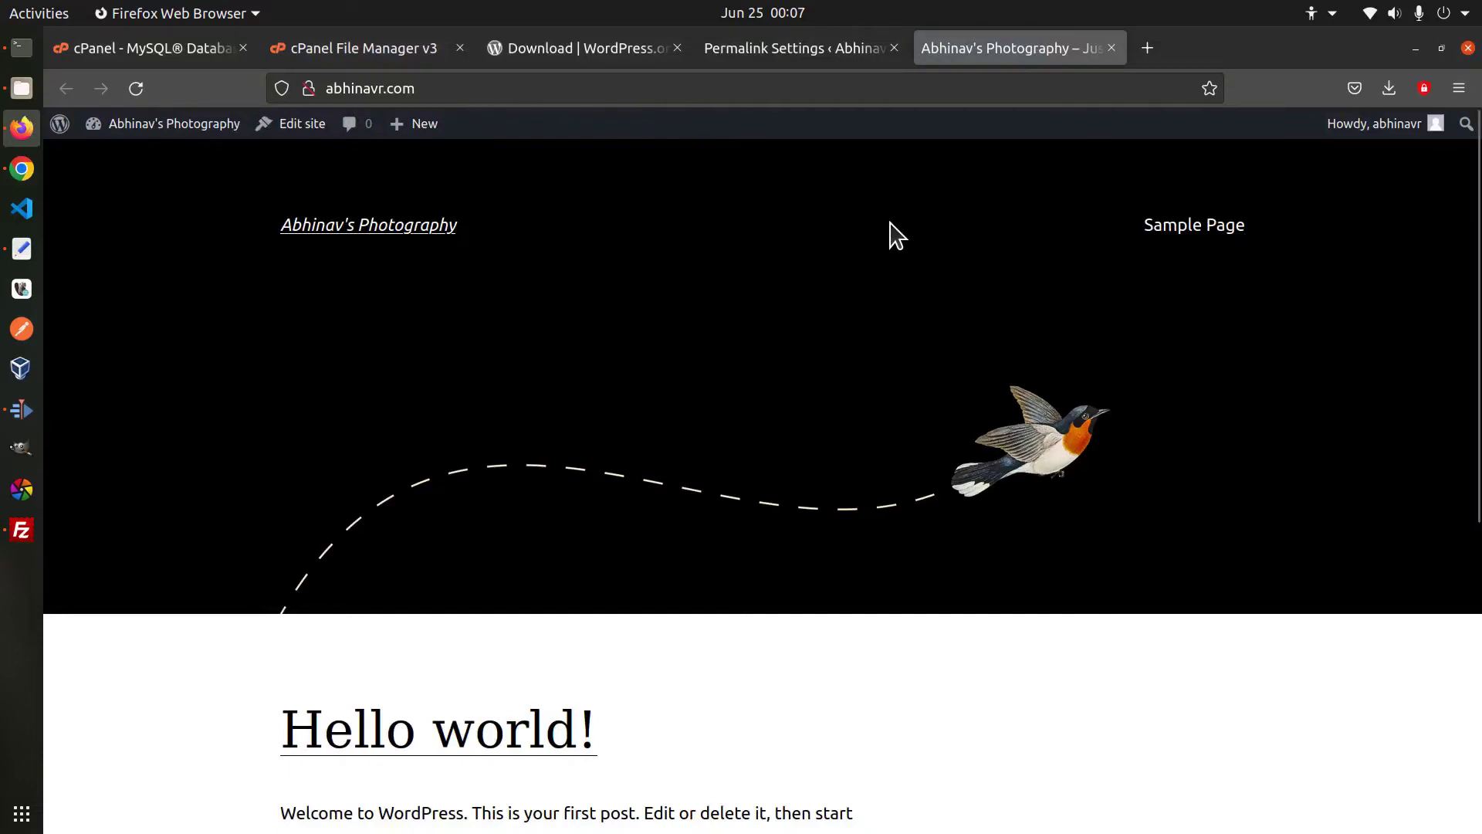
pyautogui.click(209, 48)
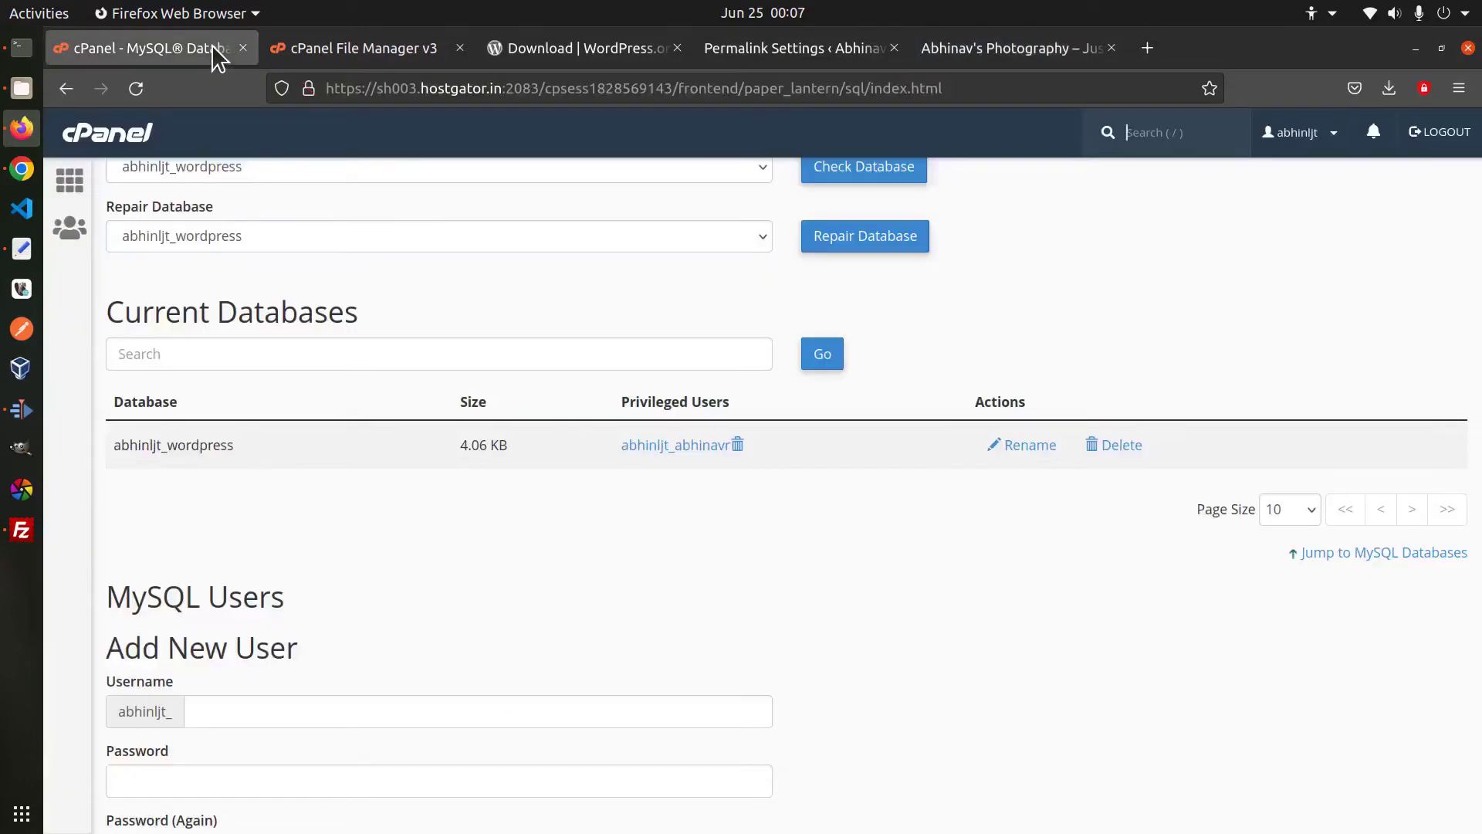
pyautogui.scroll(5, 291, 281)
pyautogui.click(71, 189)
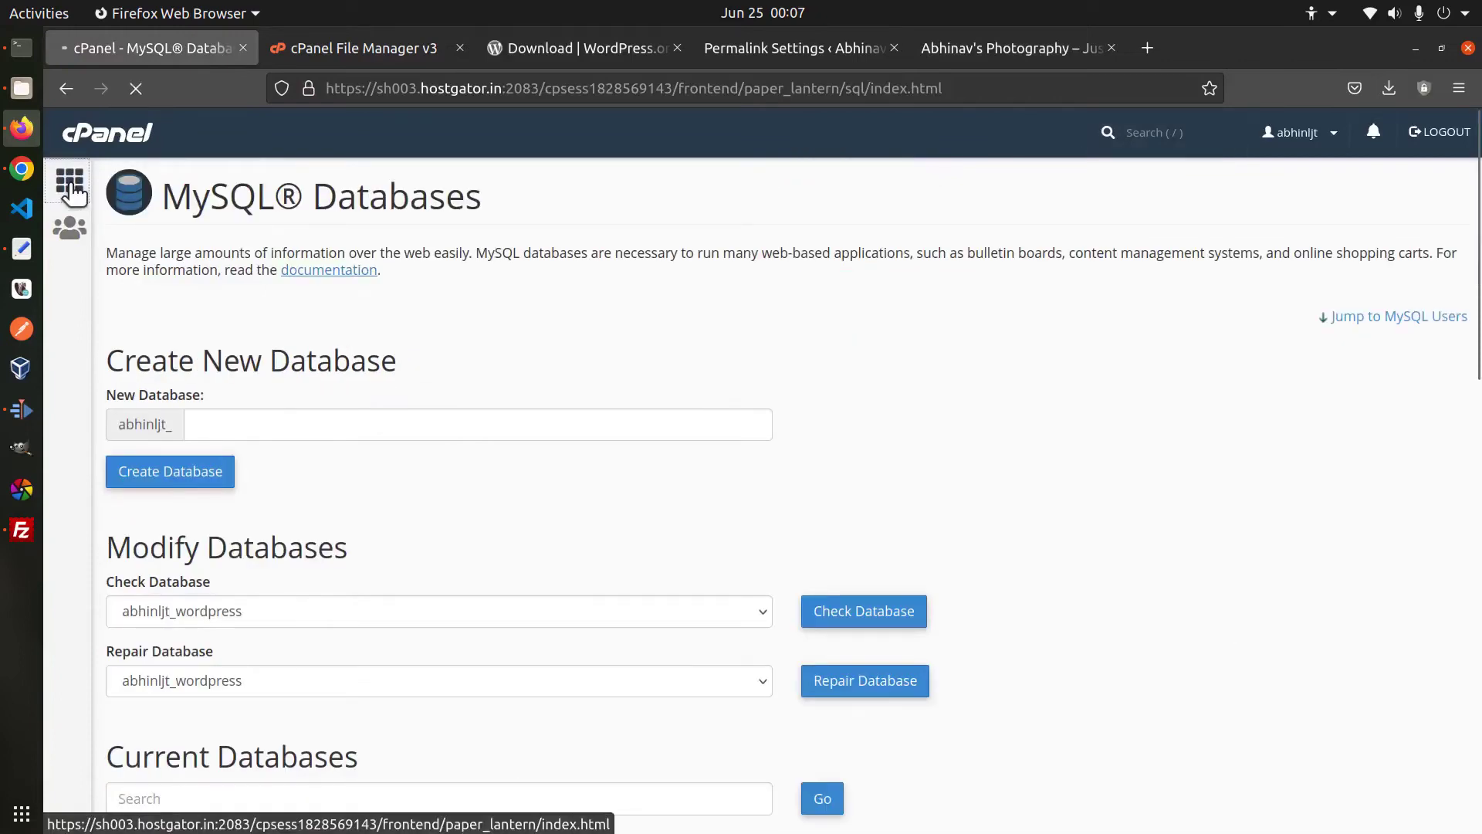
pyautogui.scroll(-3, 217, 391)
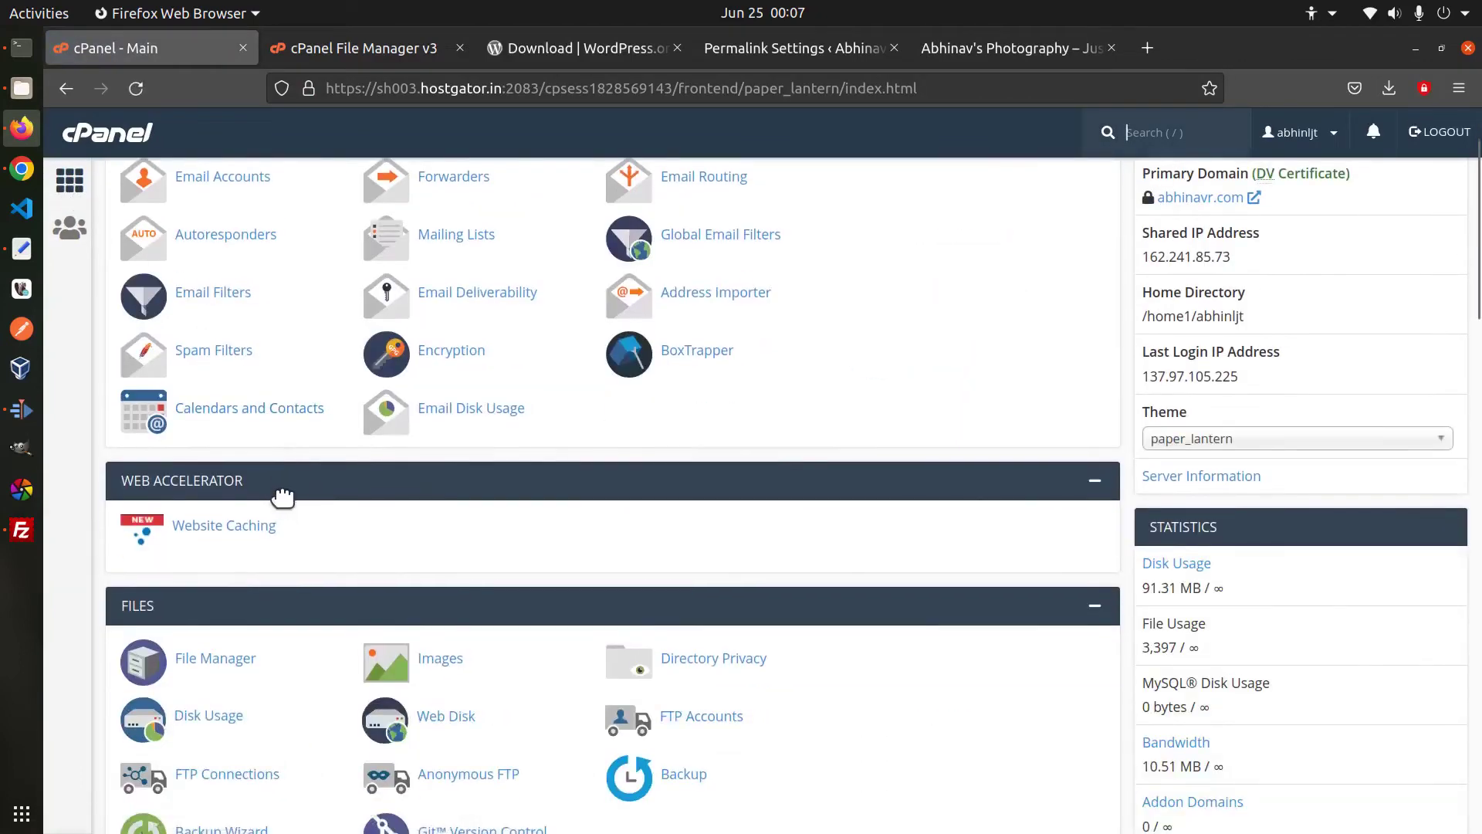
pyautogui.scroll(-15, 282, 496)
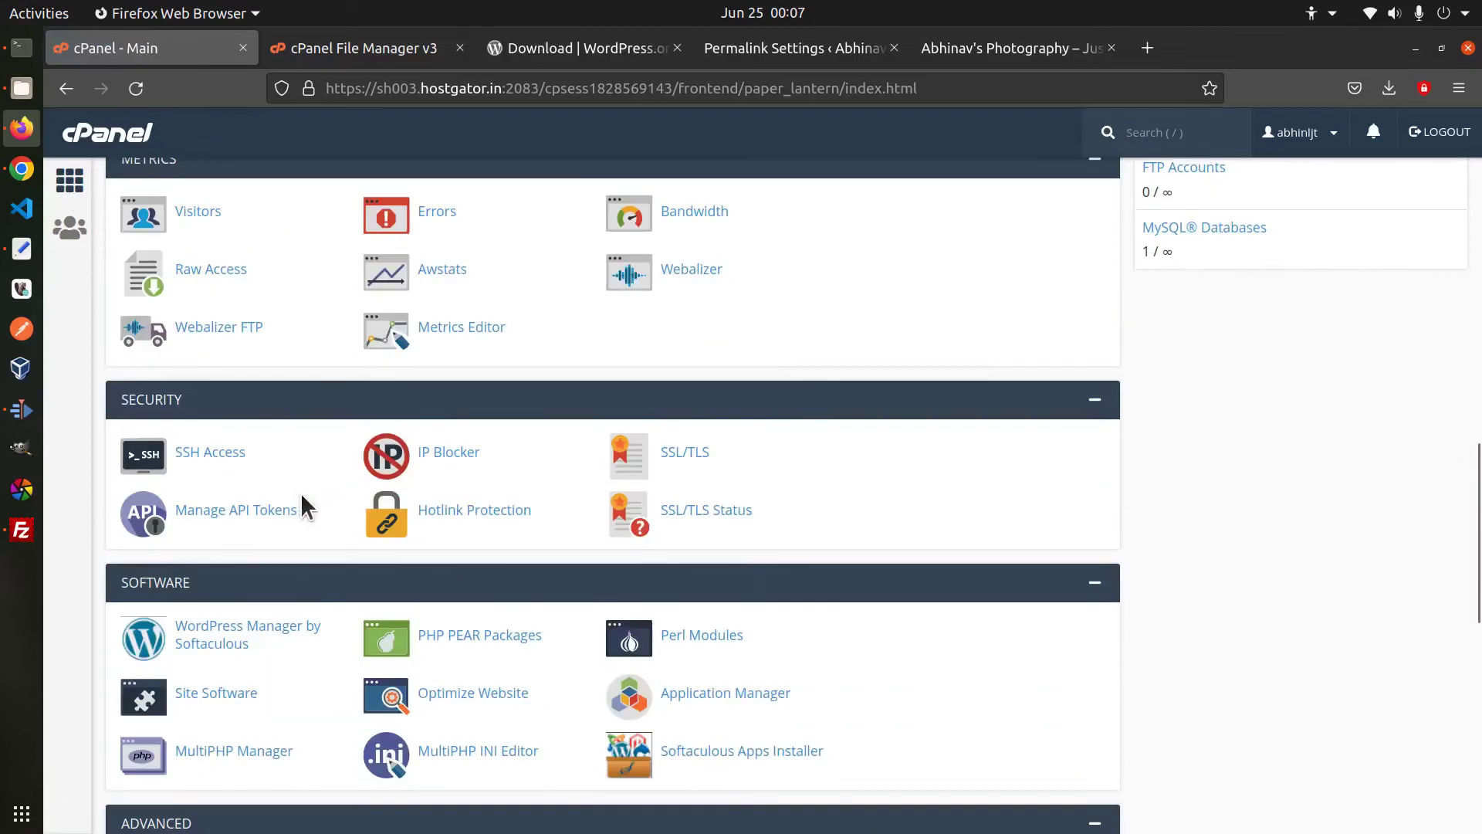
# Step: Open SSL/TLS Status to see abhinavr.com AutoSSL-validated until September 21, 2022
pyautogui.click(666, 515)
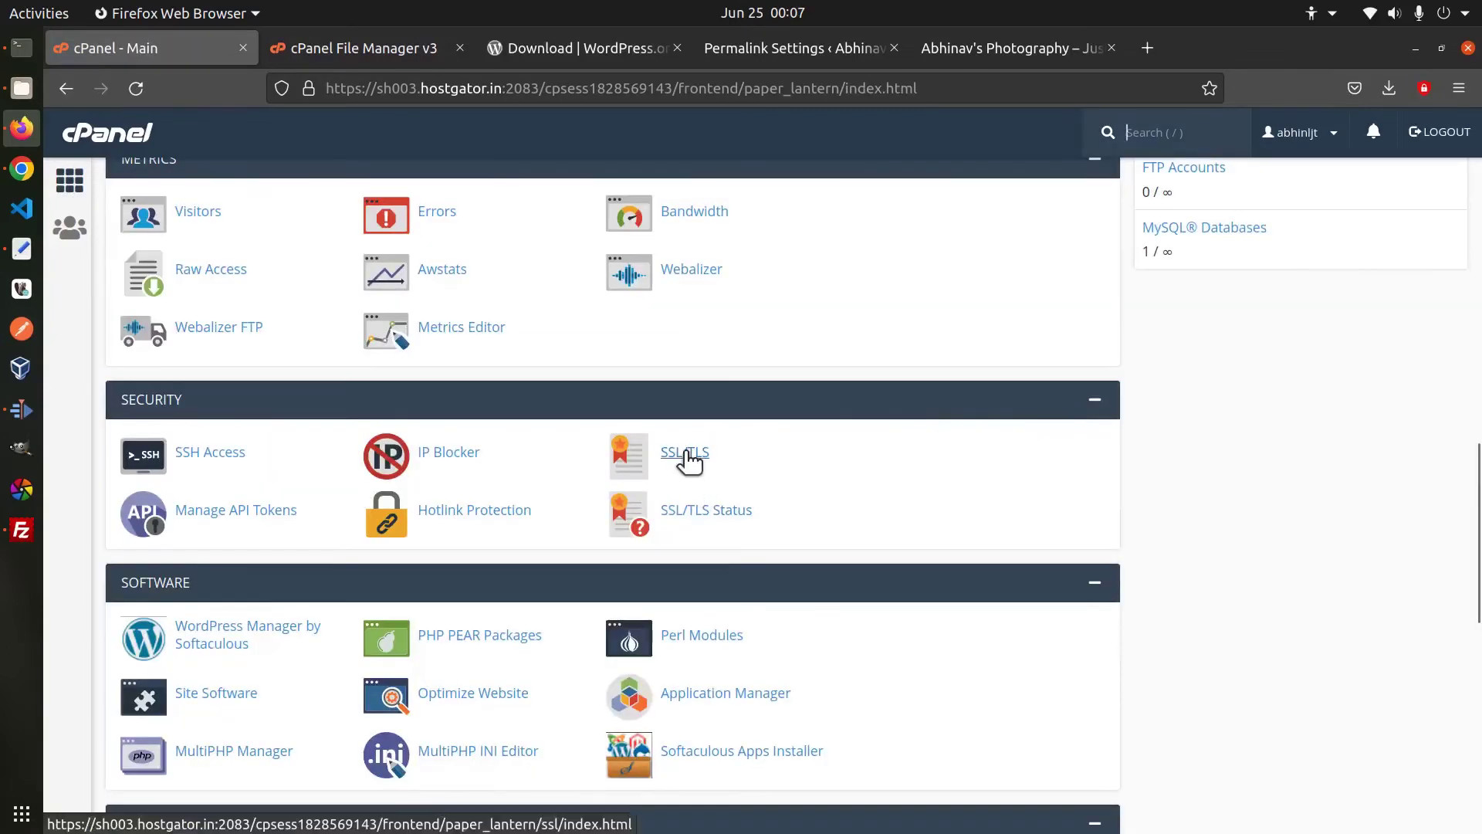
# Step: Review the Let's Encrypt certificate for abhinavr.com in the certificates list, then return to SSL Manager
pyautogui.click(686, 457)
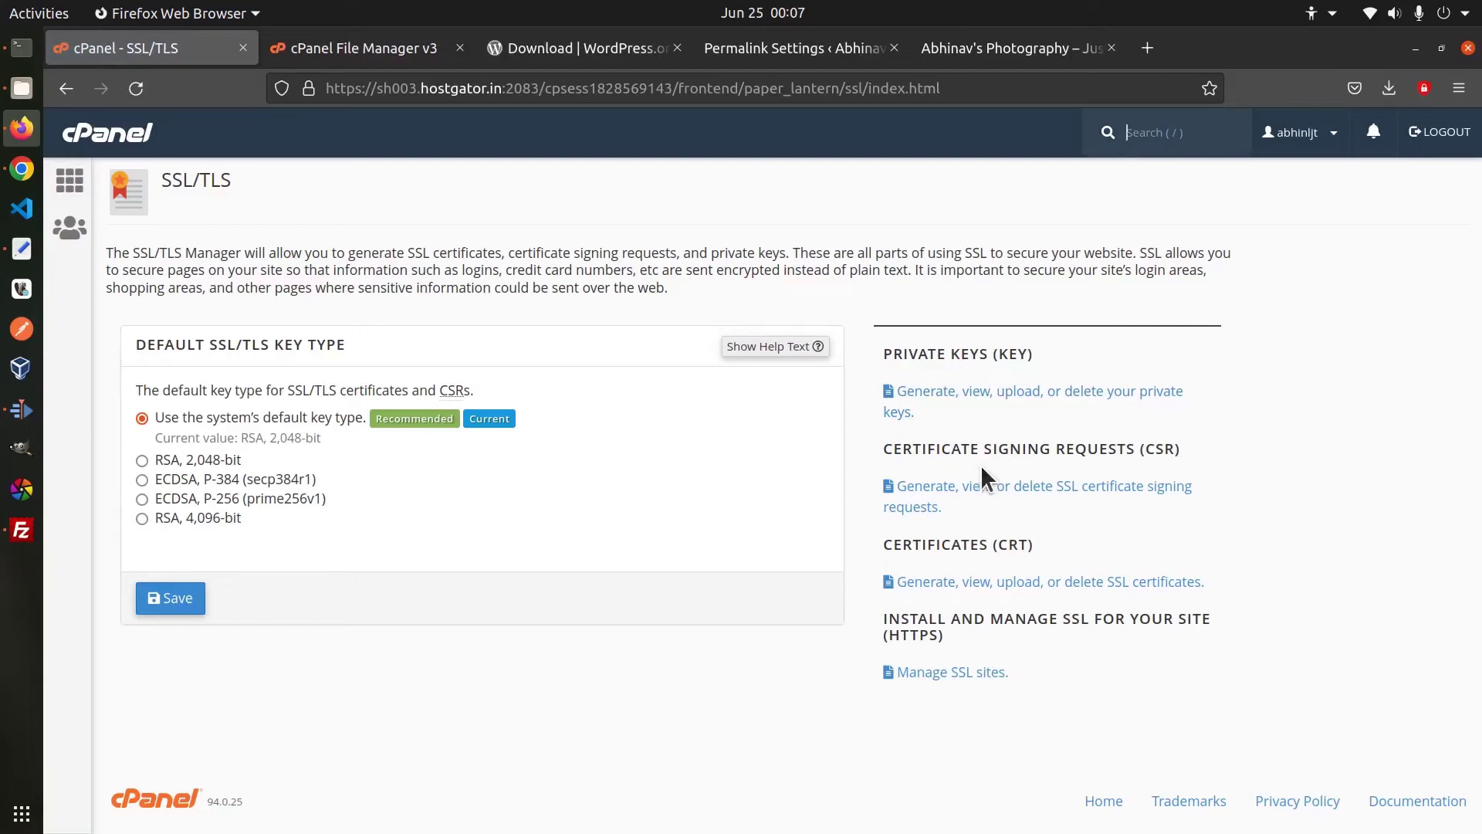
pyautogui.click(981, 584)
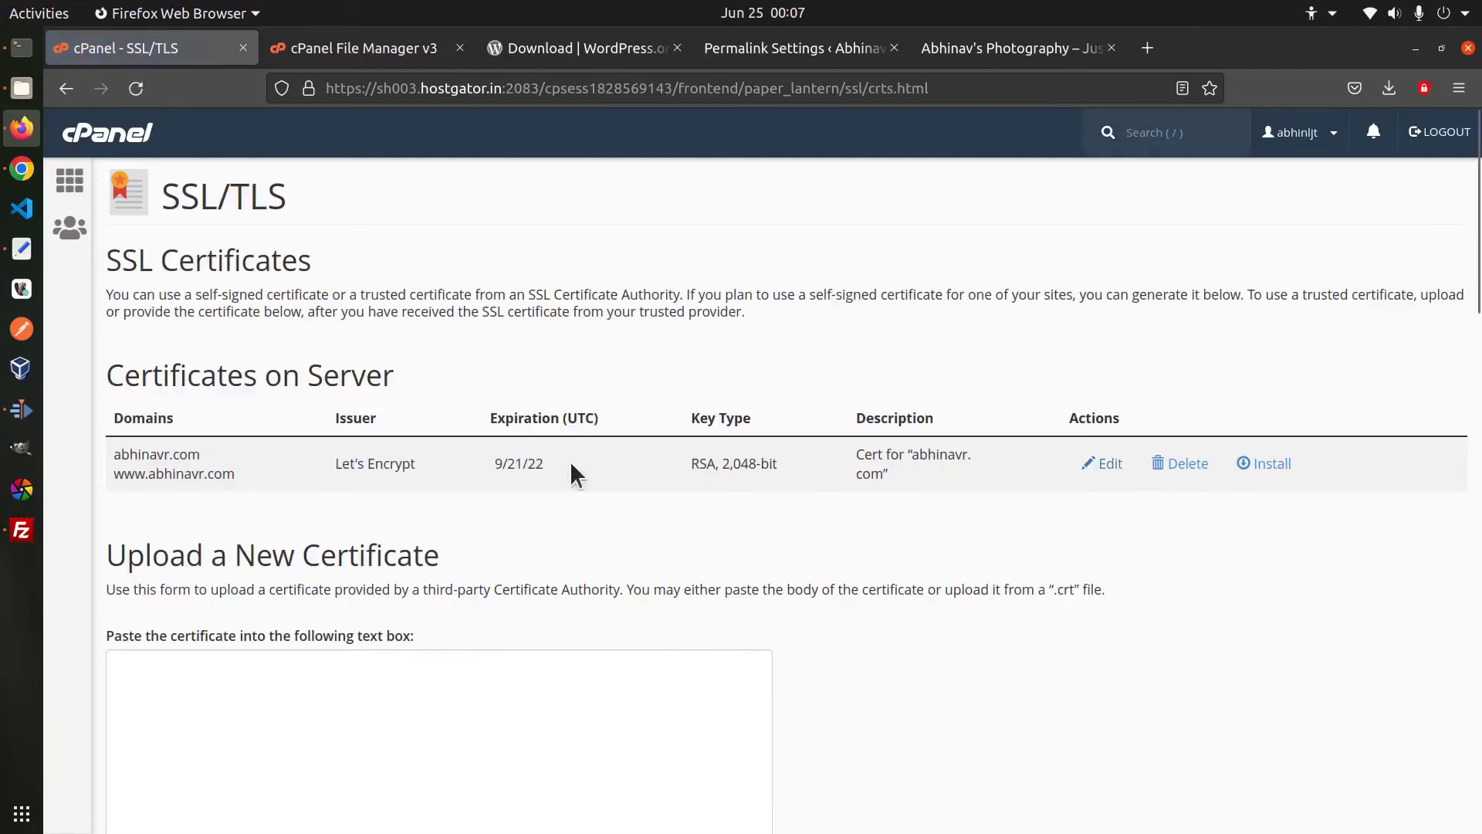
pyautogui.scroll(-10, 761, 443)
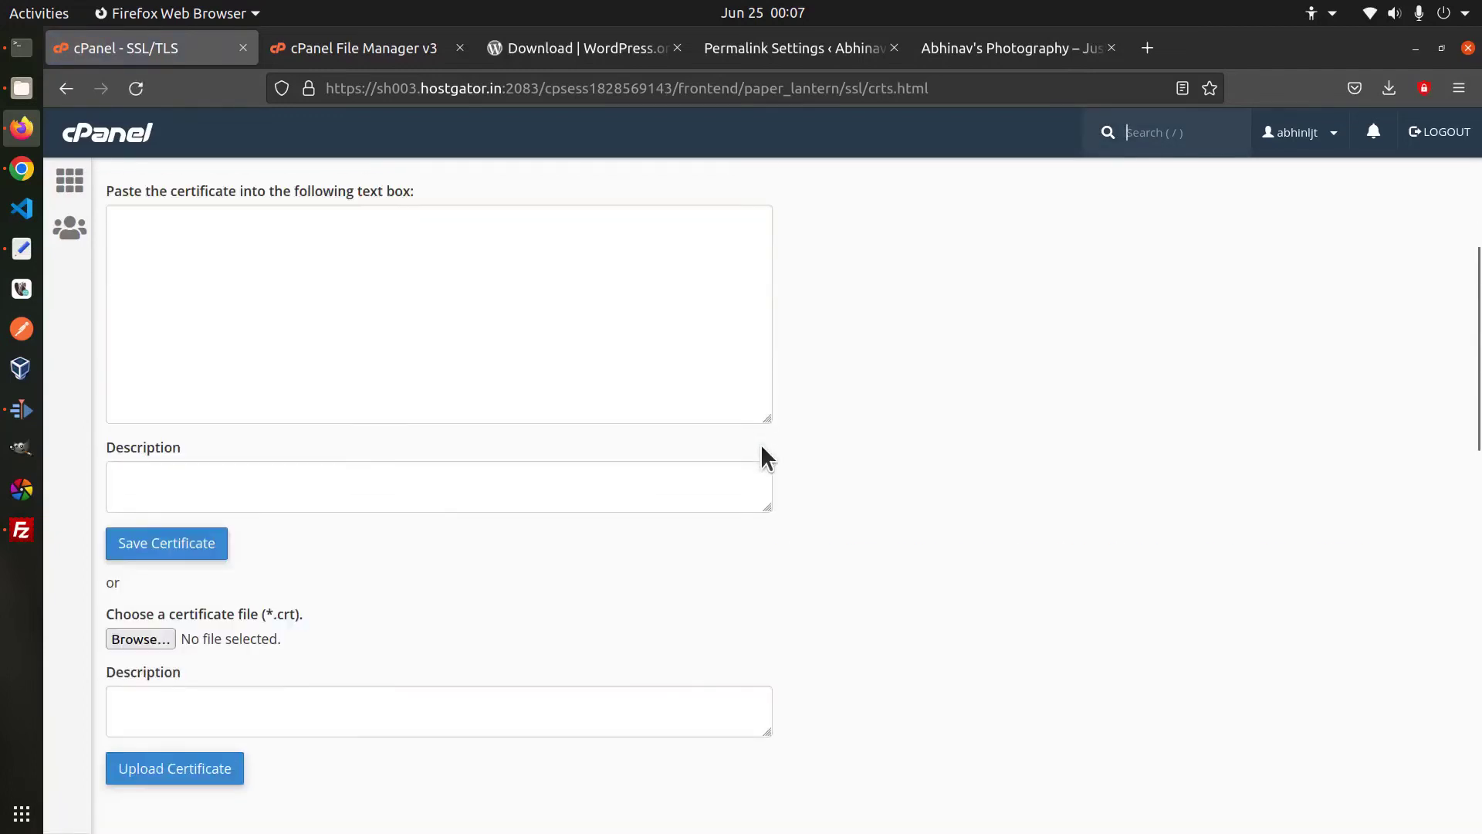
pyautogui.scroll(-1, 769, 459)
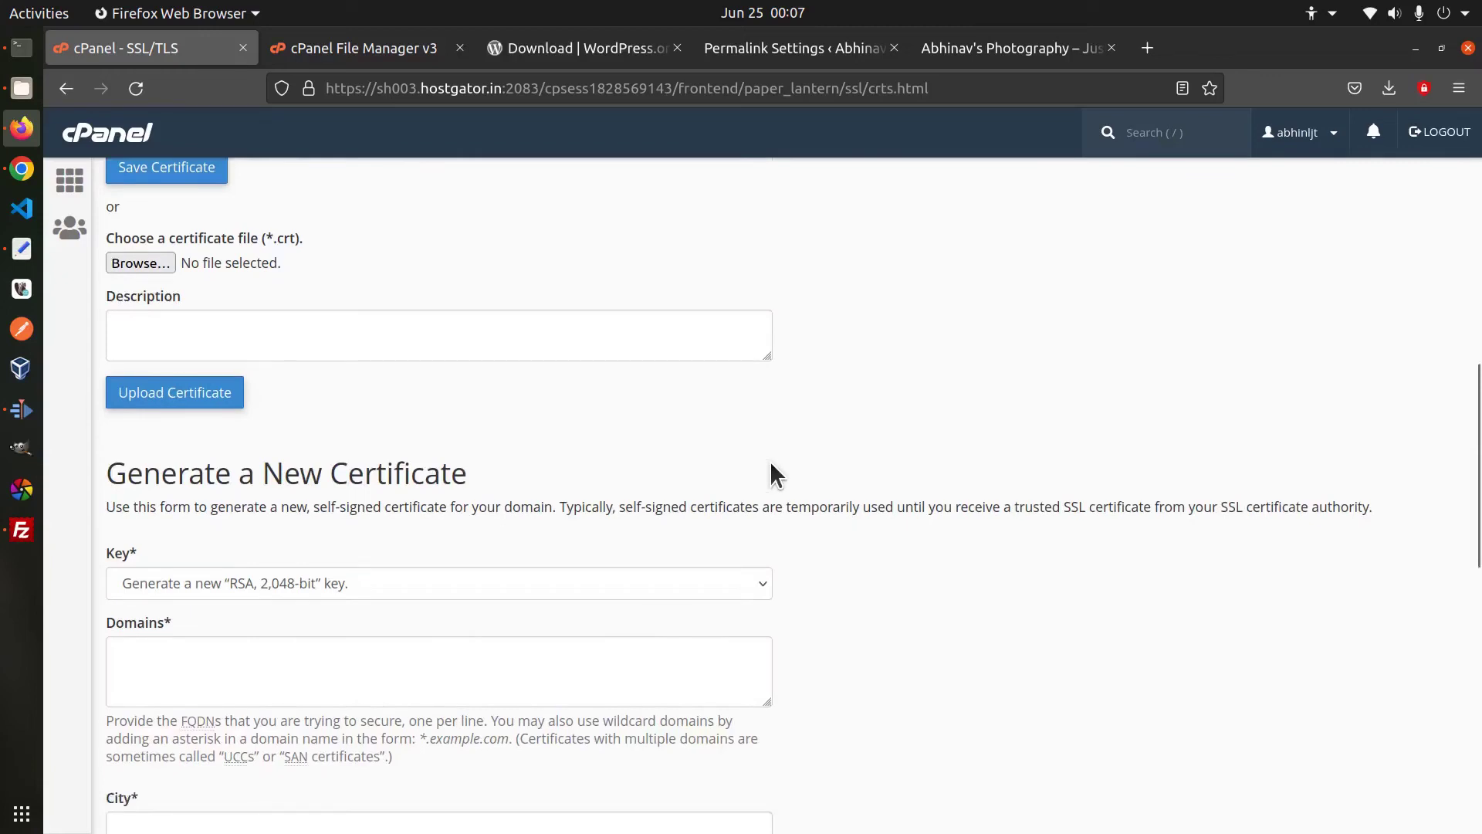
pyautogui.scroll(1, 770, 460)
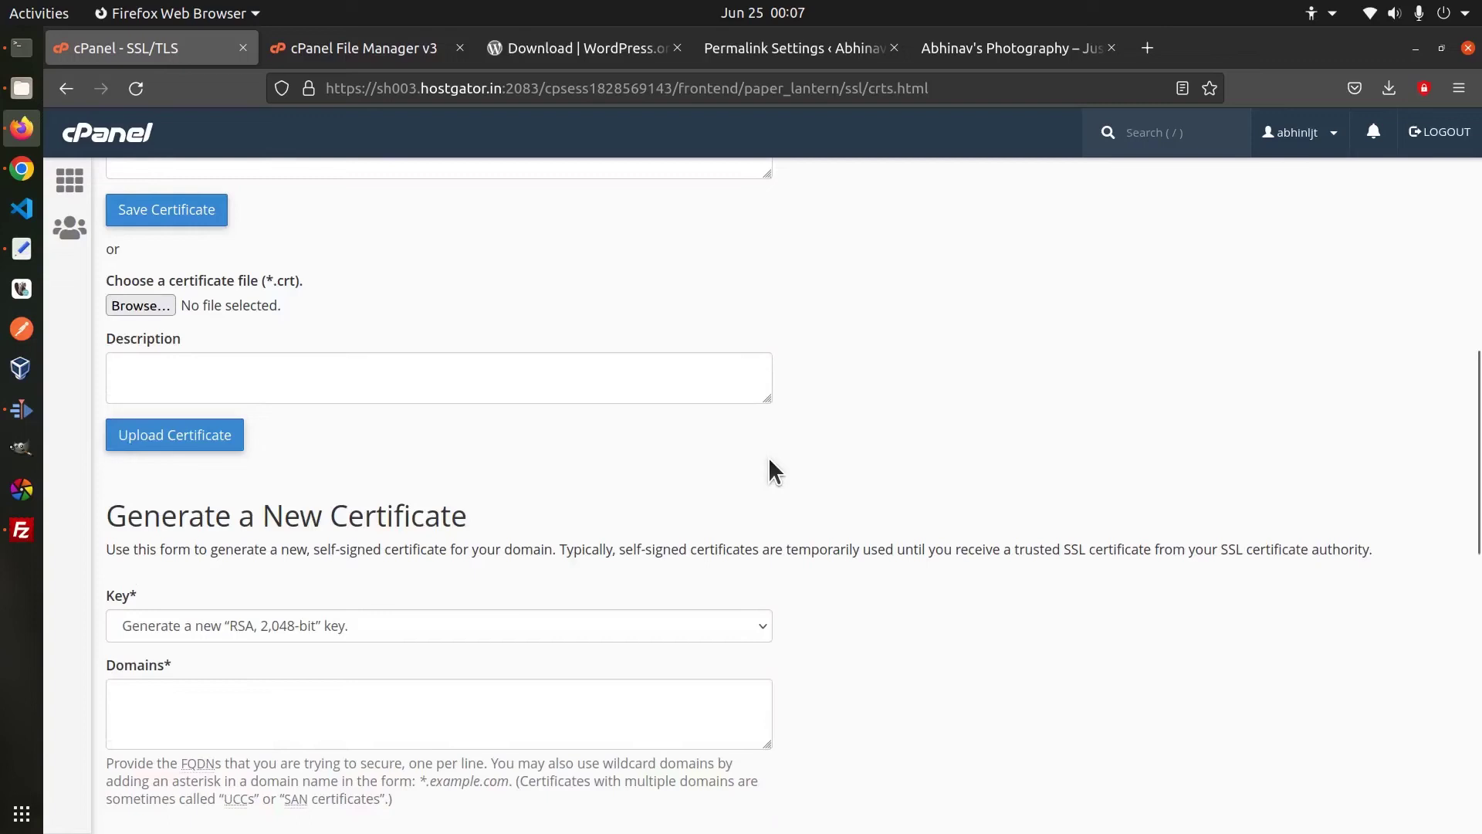
pyautogui.scroll(-10, 769, 459)
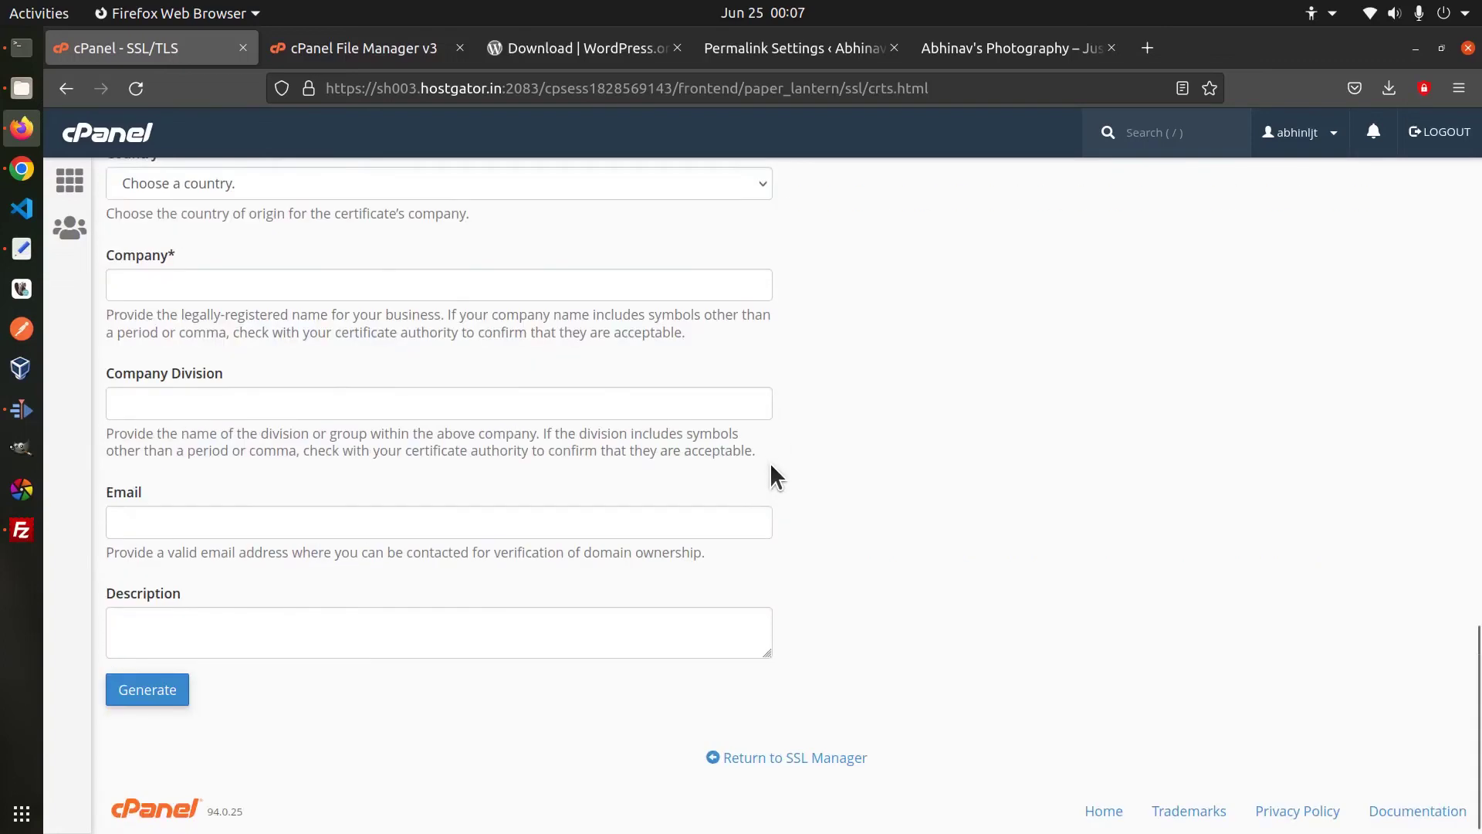
pyautogui.click(800, 748)
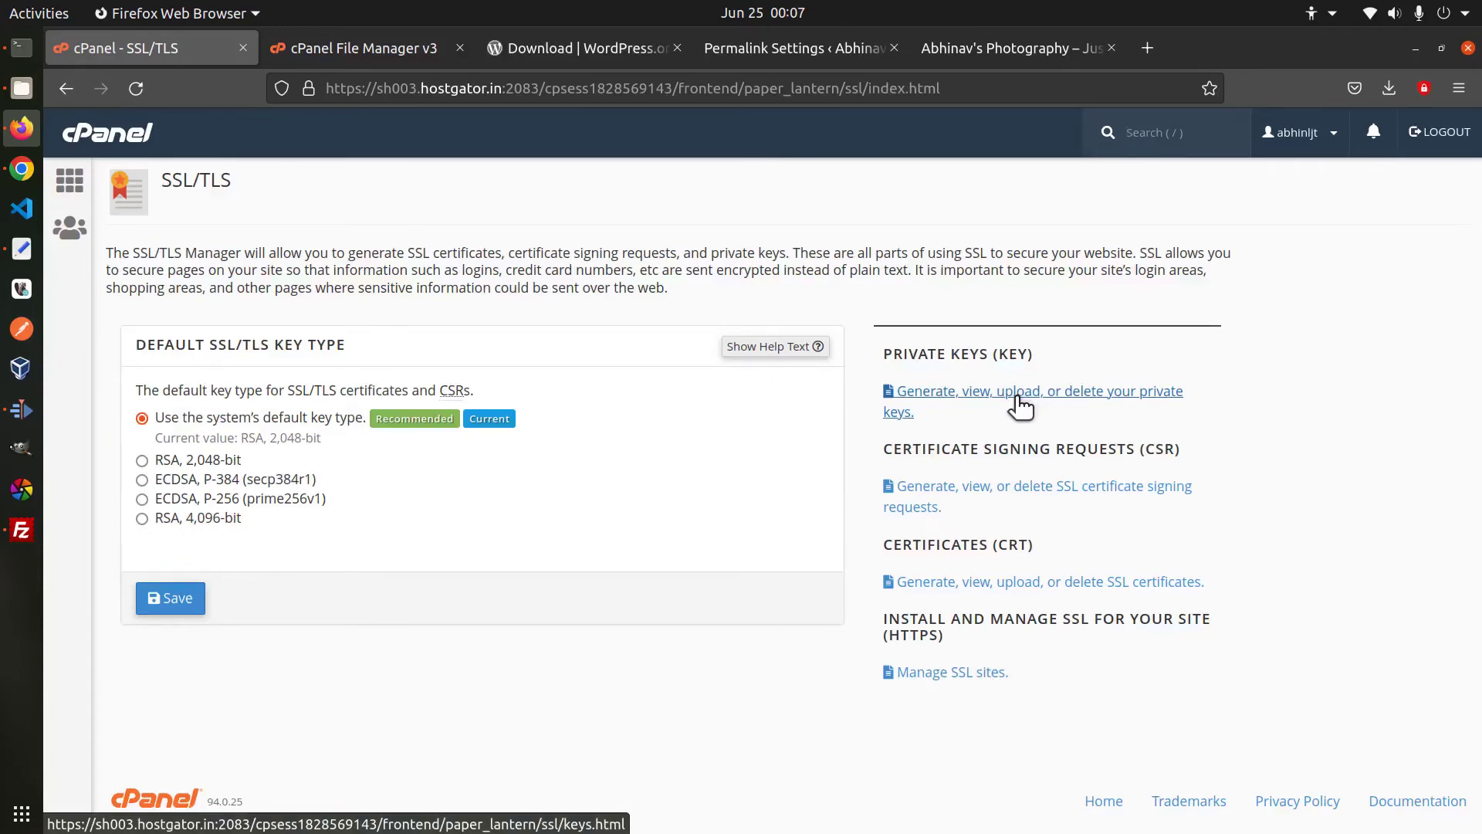
# Step: Open Manage SSL sites and review abhinavr.com's installed certificate expiring 9/21/22
pyautogui.click(949, 677)
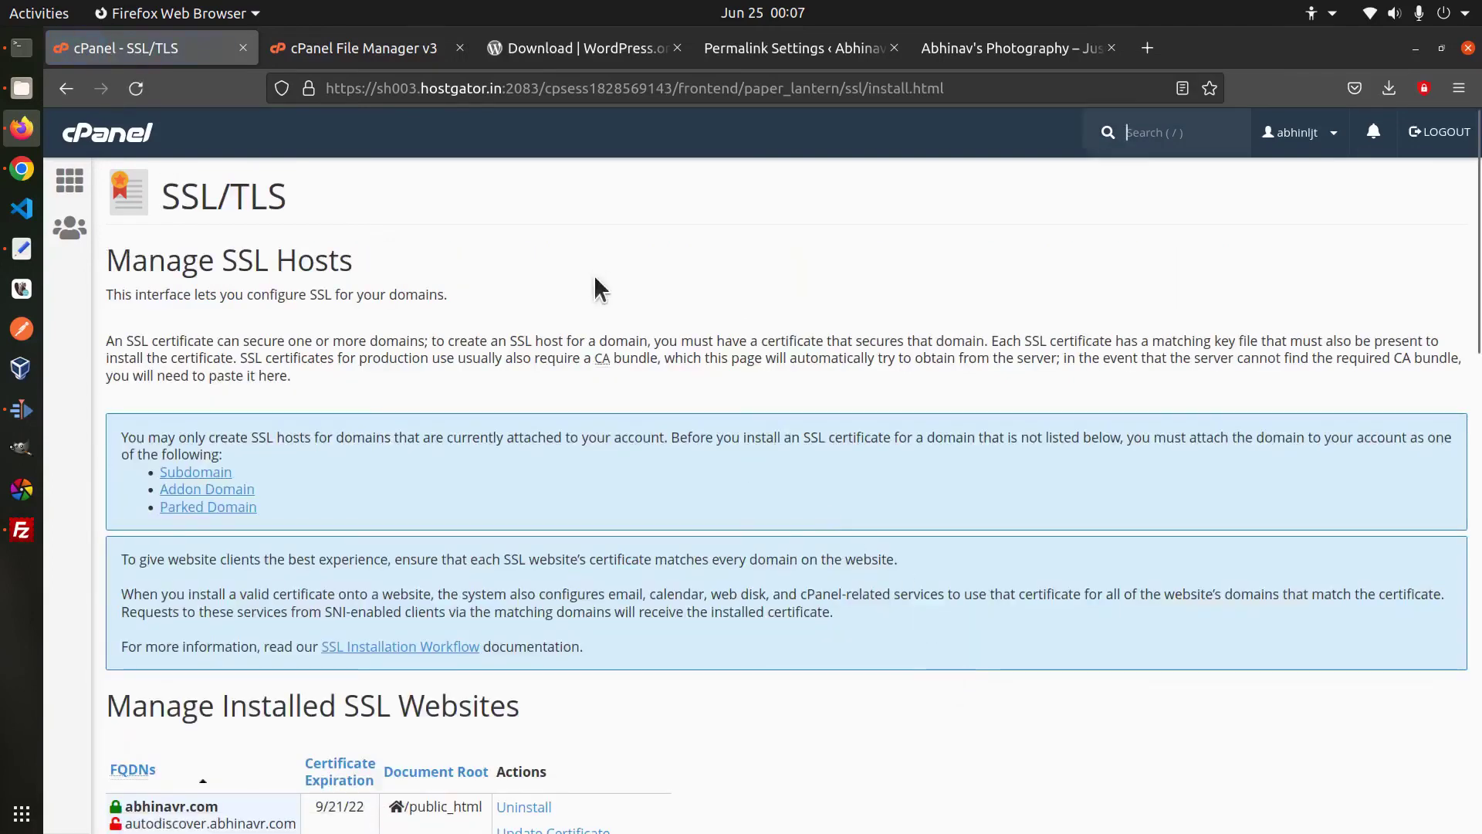
pyautogui.scroll(-5, 595, 294)
pyautogui.scroll(-3, 575, 482)
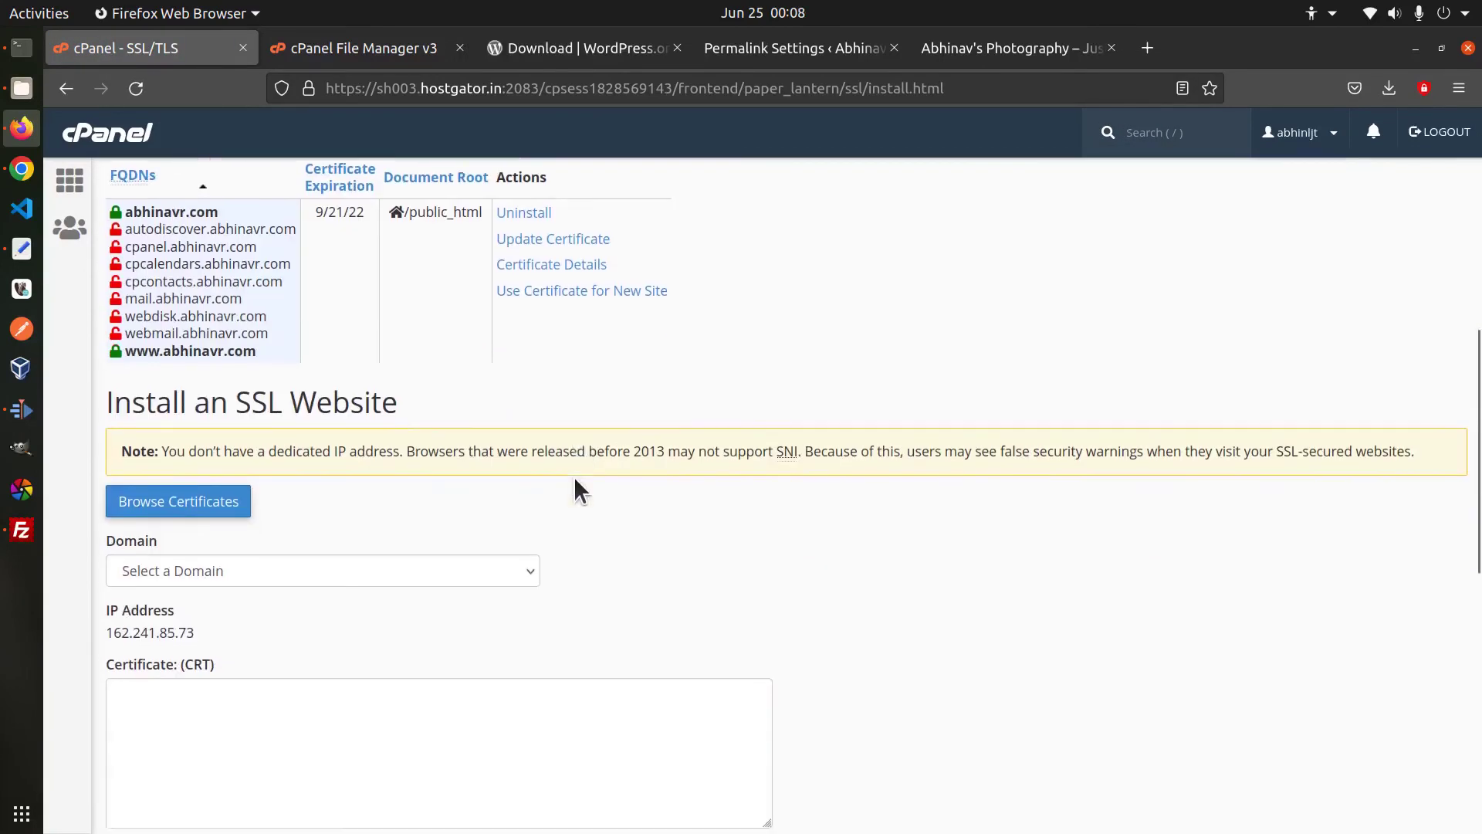
pyautogui.scroll(-10, 575, 480)
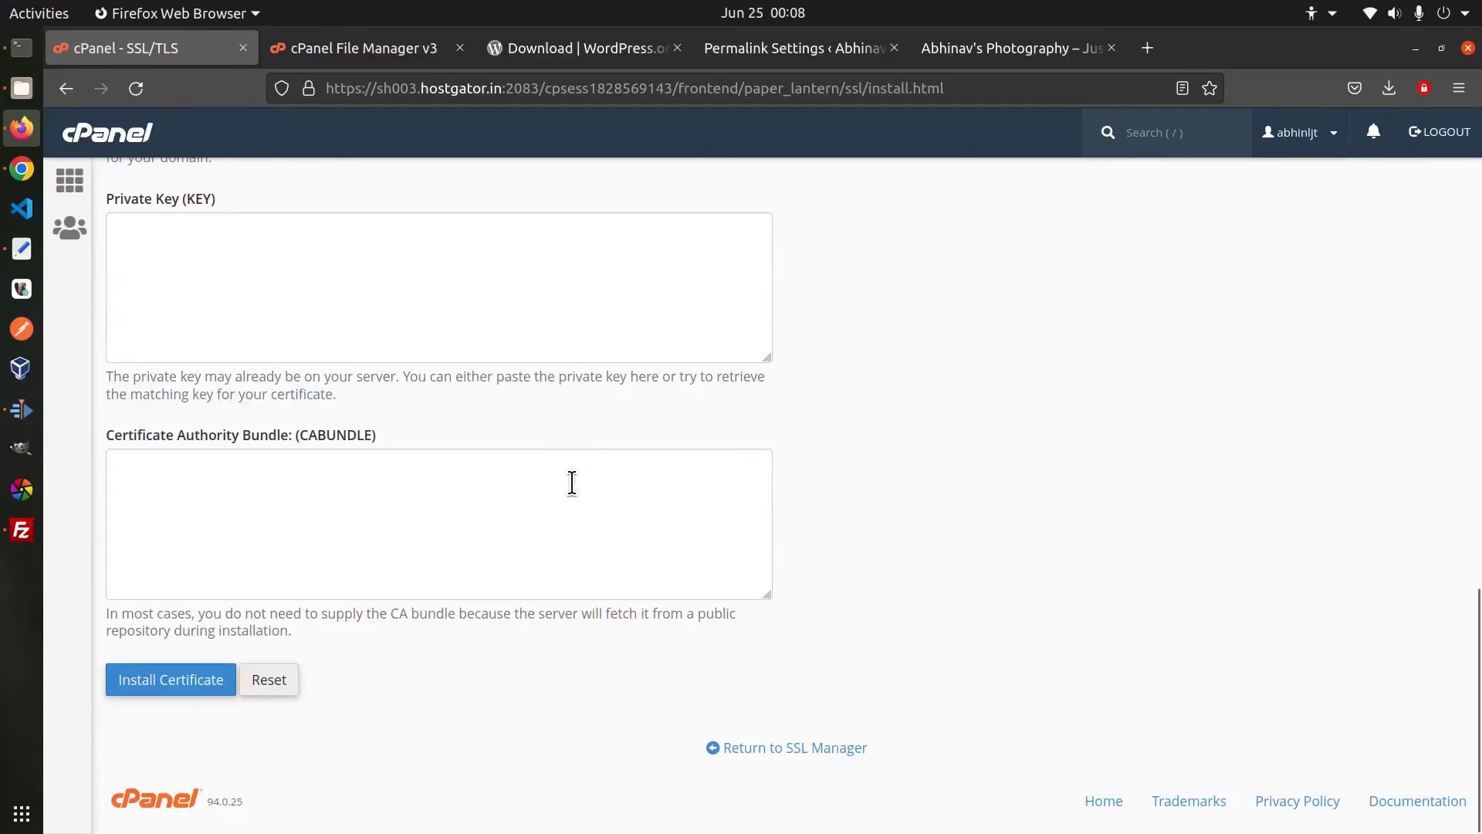
pyautogui.hotkey('alt', 'Left')
pyautogui.click(762, 51)
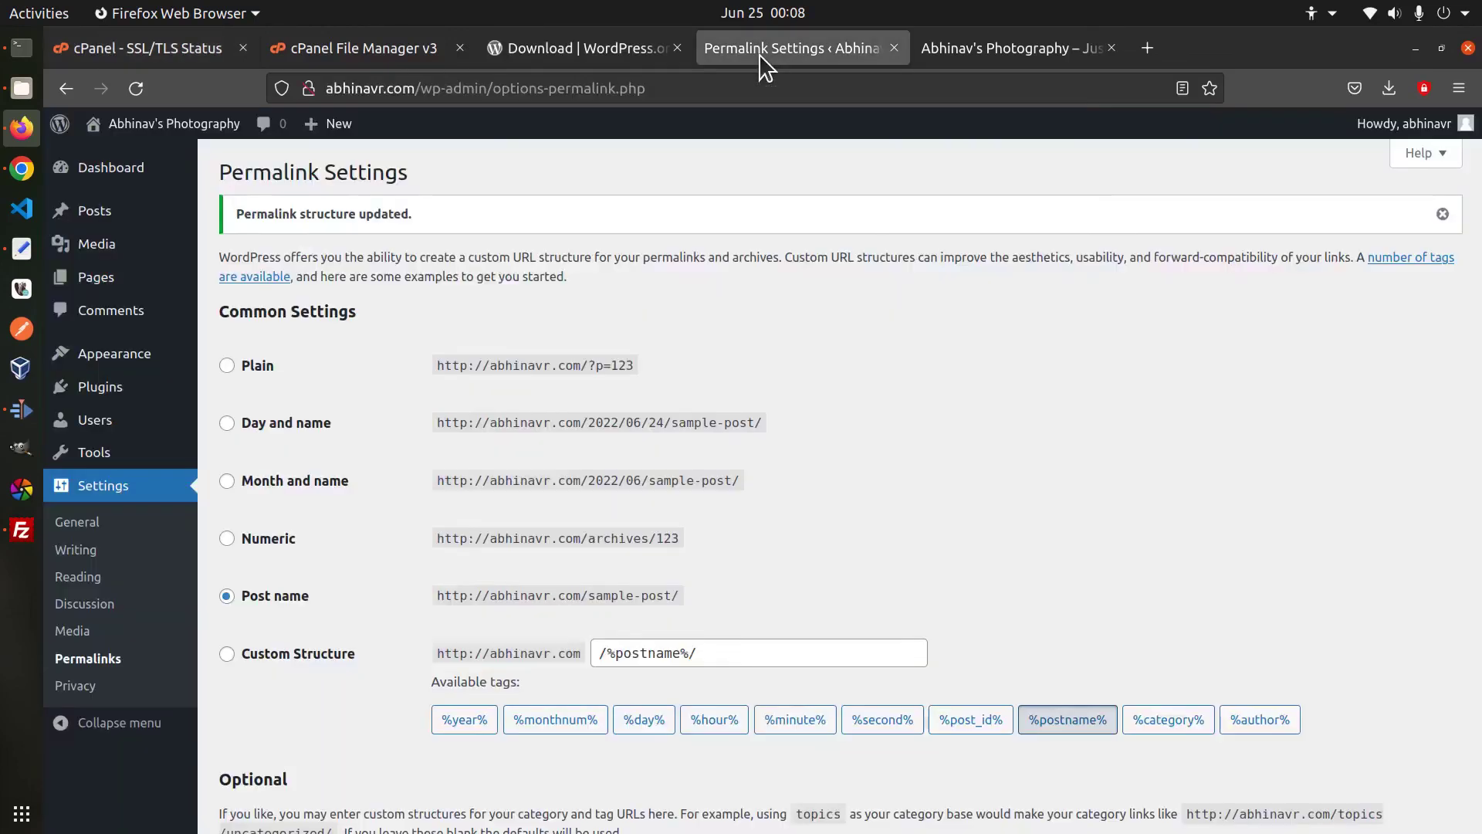
pyautogui.click(762, 87)
pyautogui.click(1011, 48)
pyautogui.click(543, 88)
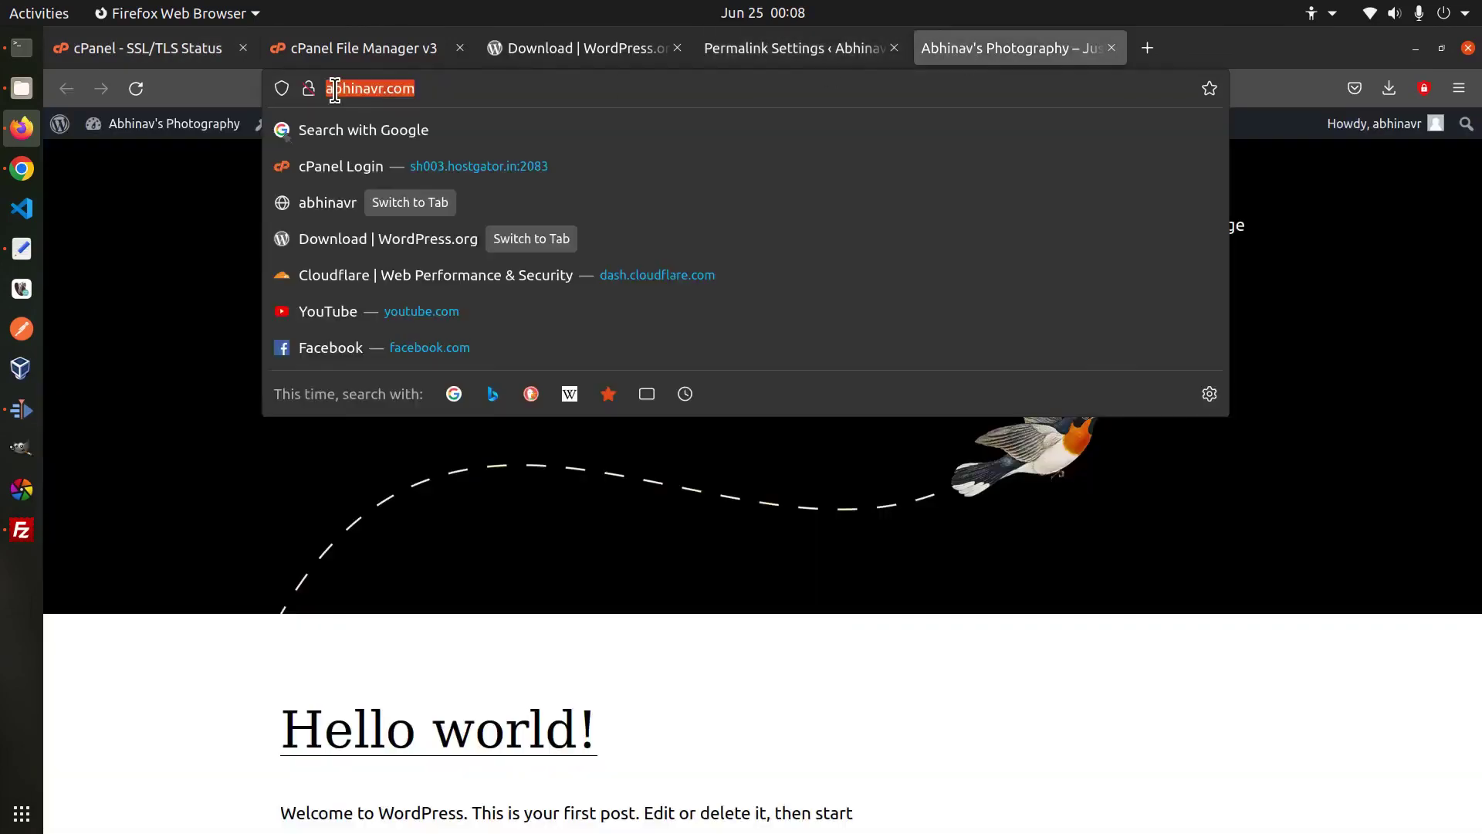
pyautogui.click(498, 88)
pyautogui.press('Home')
pyautogui.write('https://')
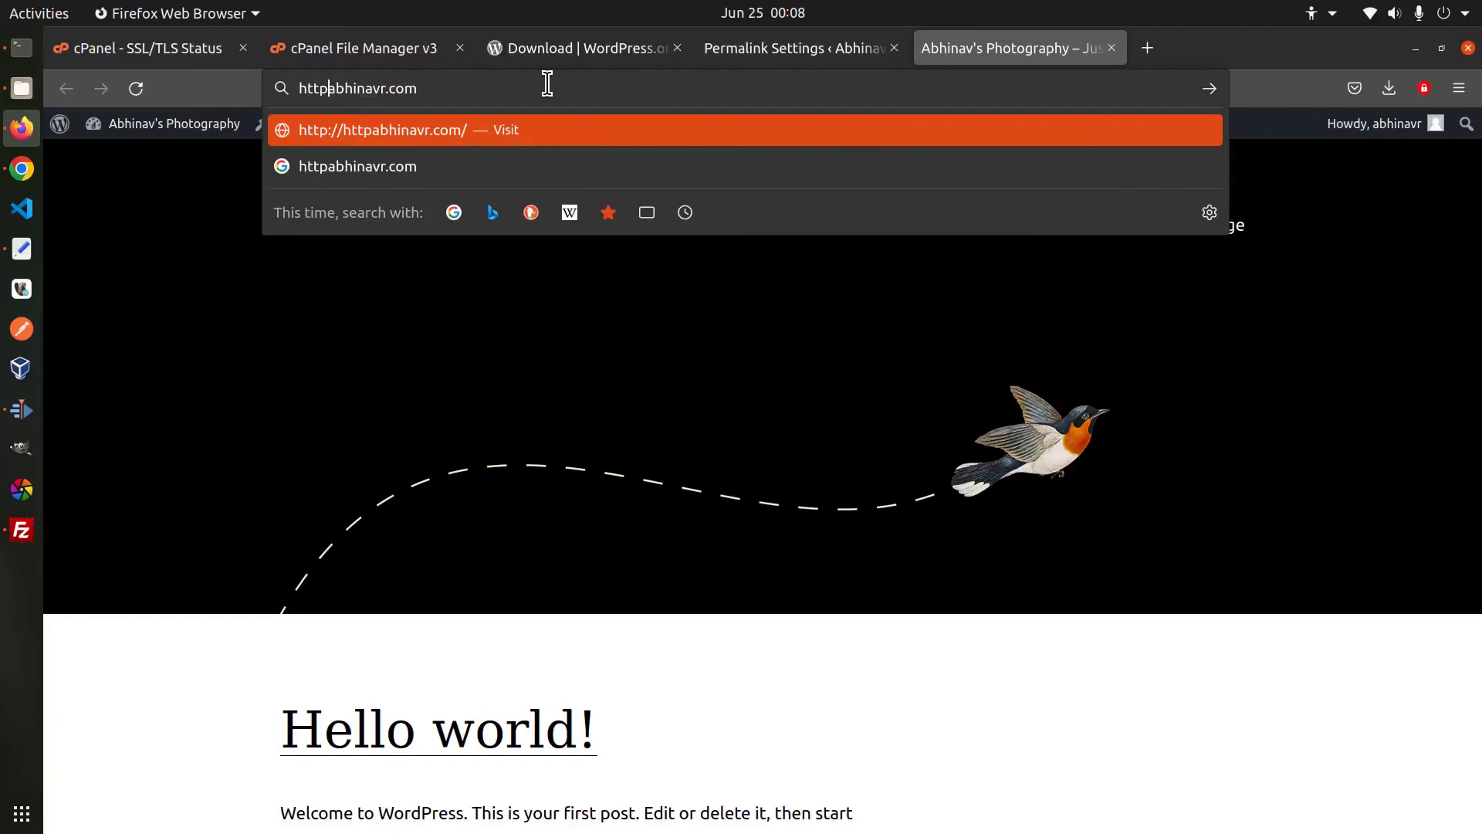
pyautogui.press('Return')
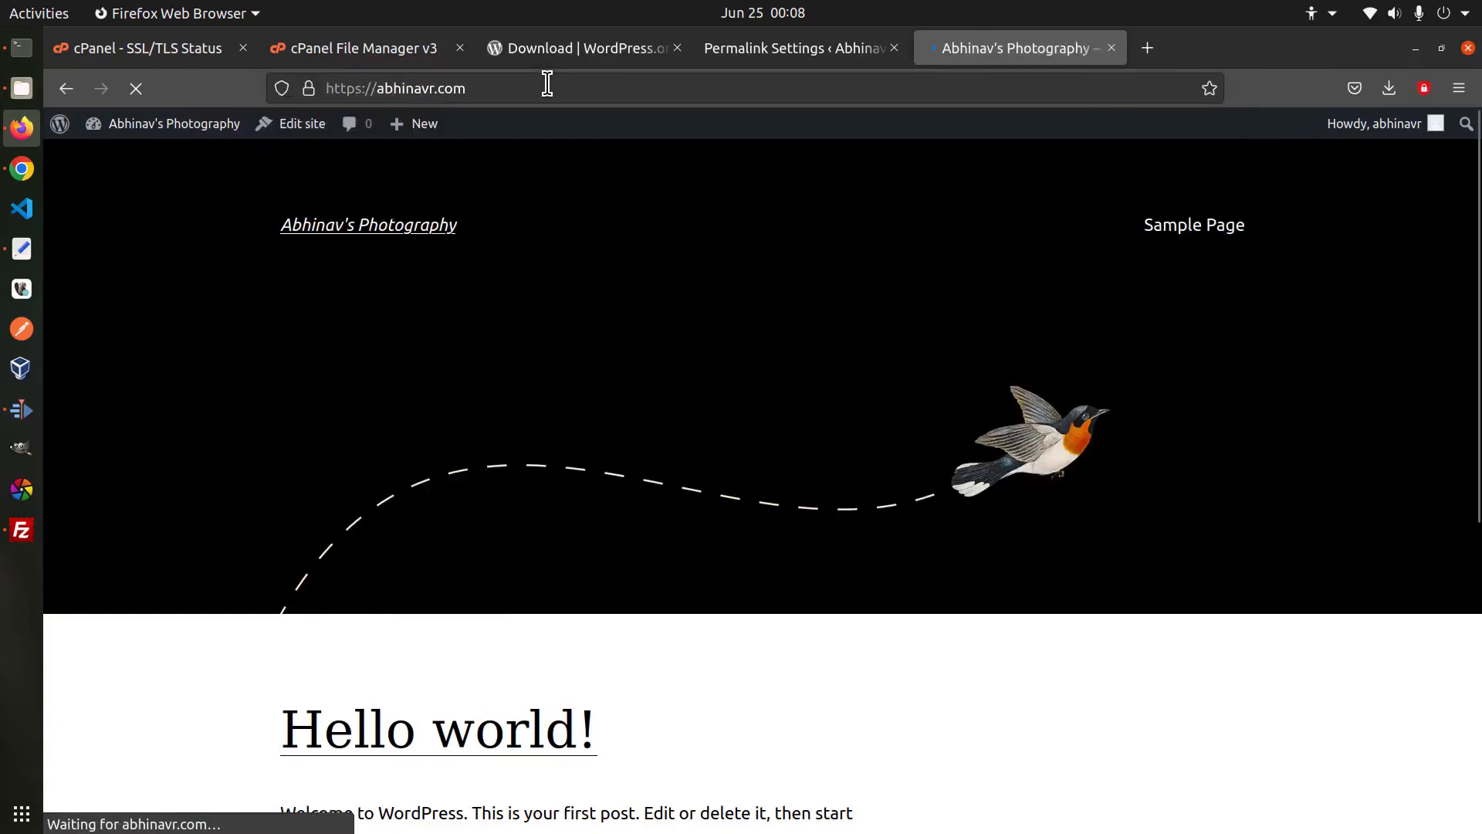
# Step: View the site's Let's Encrypt certificate, then return to WordPress Permalink Settings
pyautogui.click(308, 88)
pyautogui.click(372, 160)
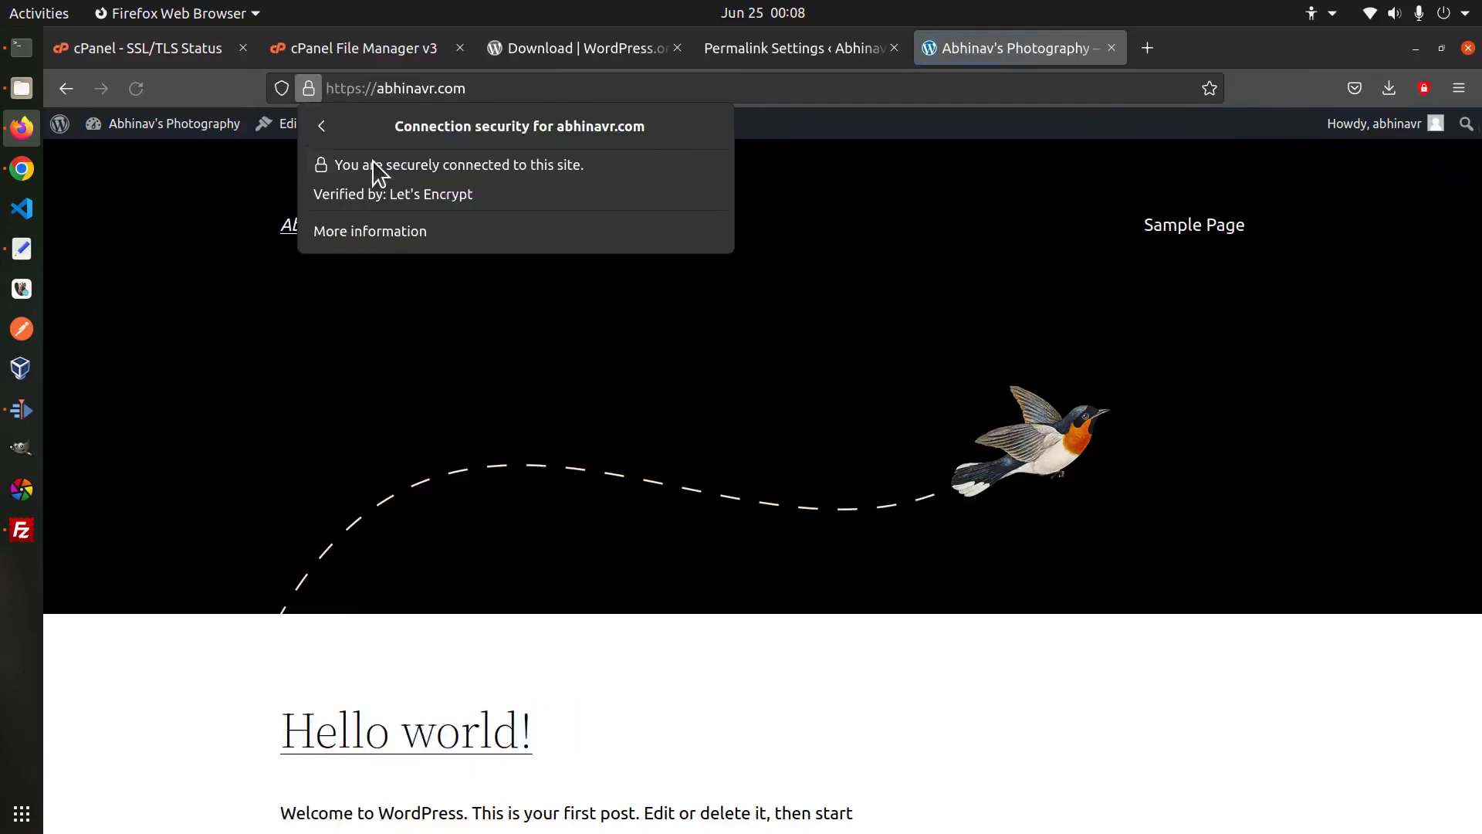
pyautogui.click(390, 229)
pyautogui.click(541, 231)
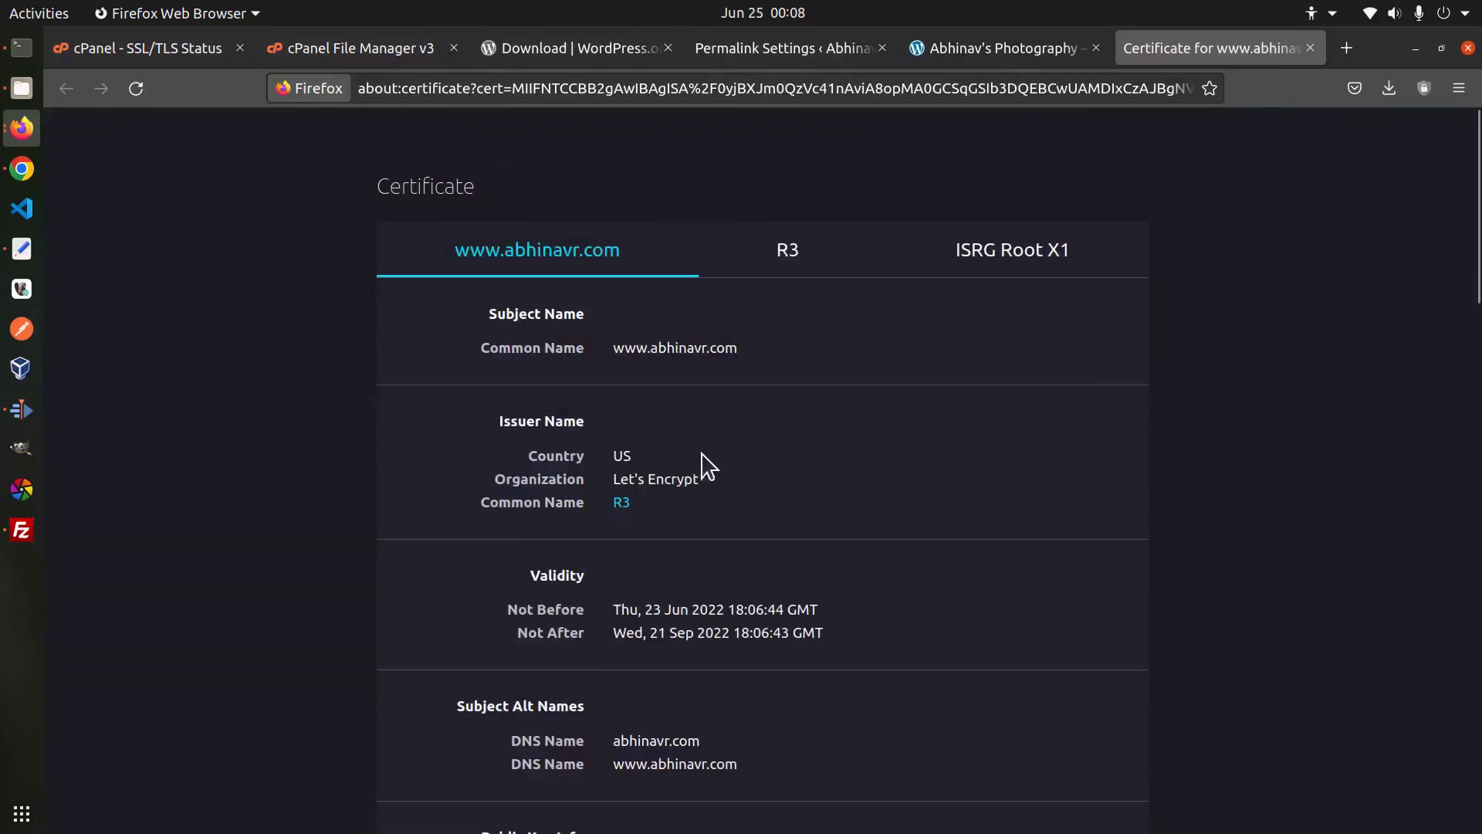
pyautogui.click(1036, 49)
pyautogui.click(787, 47)
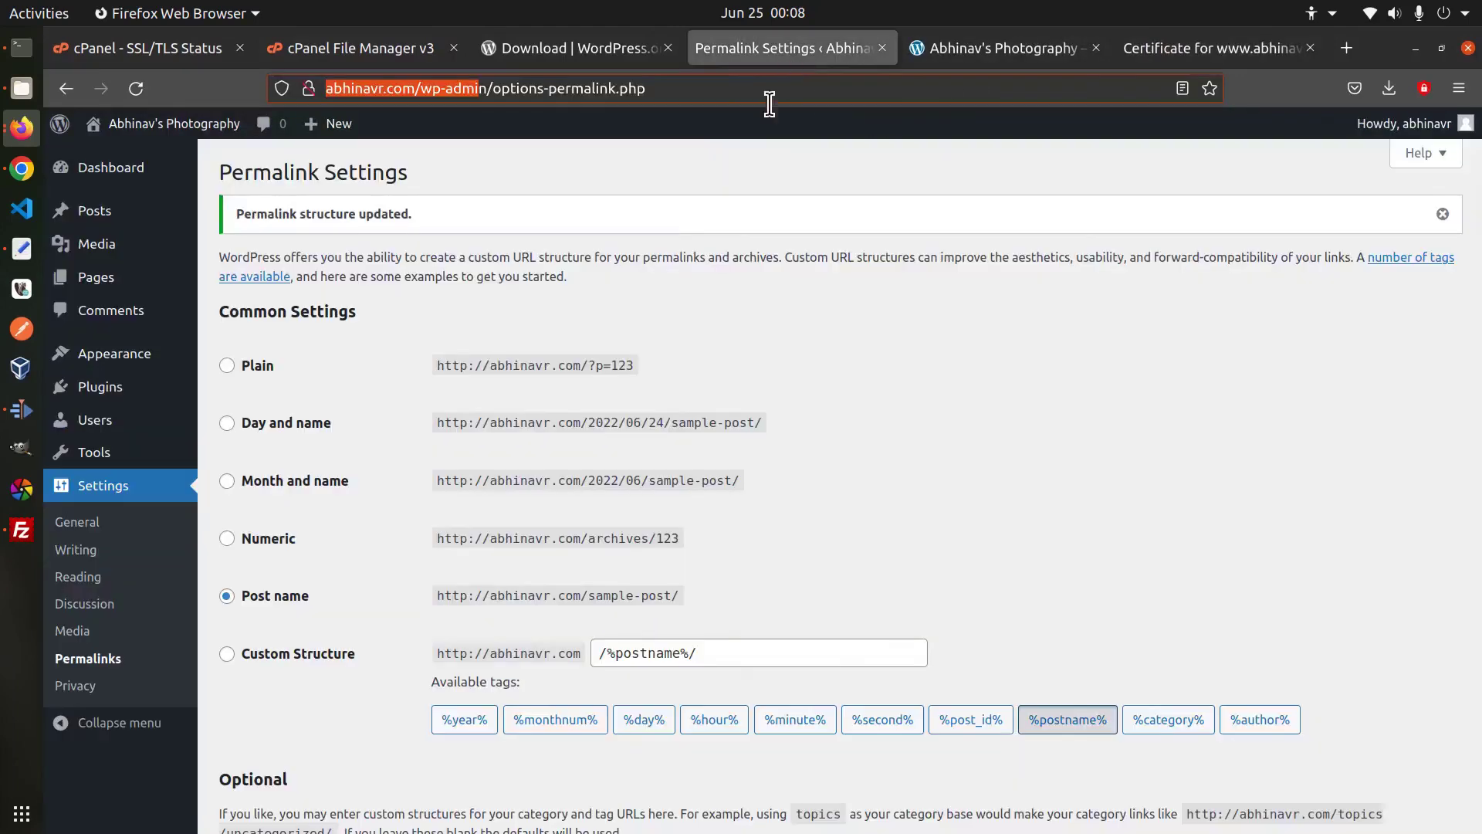
pyautogui.click(81, 525)
pyautogui.click(474, 365)
pyautogui.write('s://abhinavr.com')
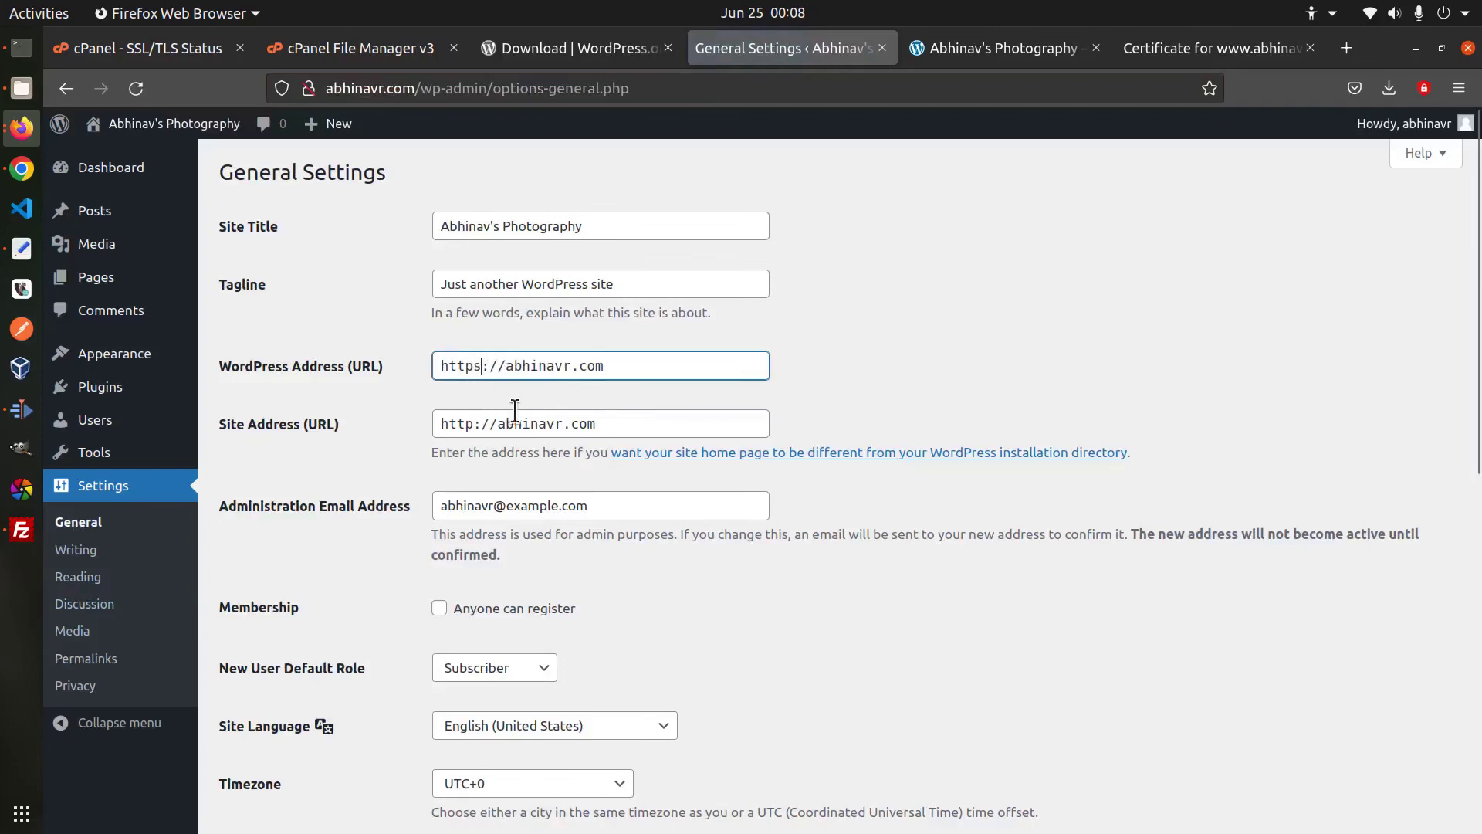
pyautogui.click(474, 423)
pyautogui.write('s')
pyautogui.scroll(-8, 817, 396)
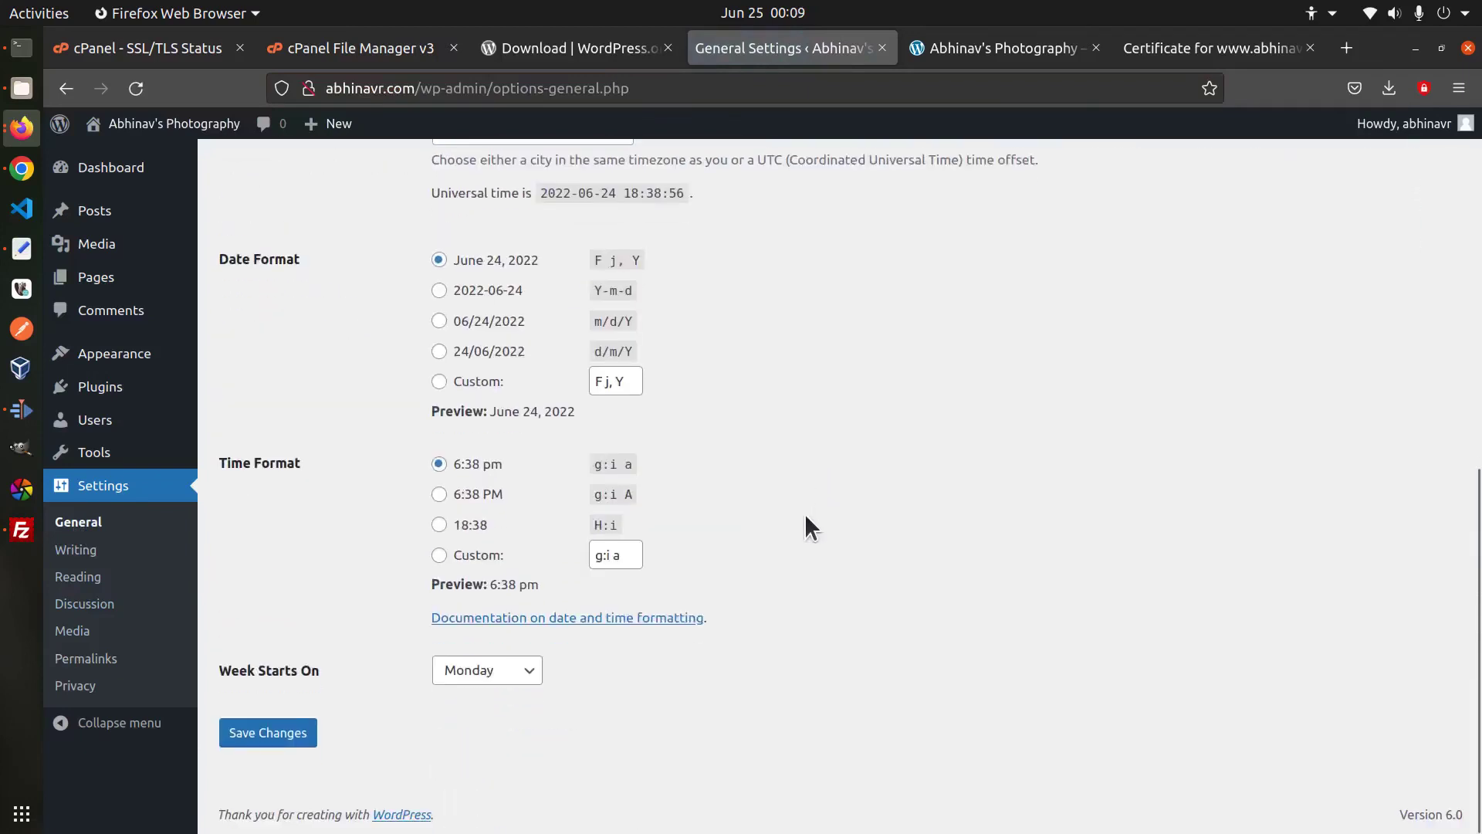
pyautogui.click(287, 735)
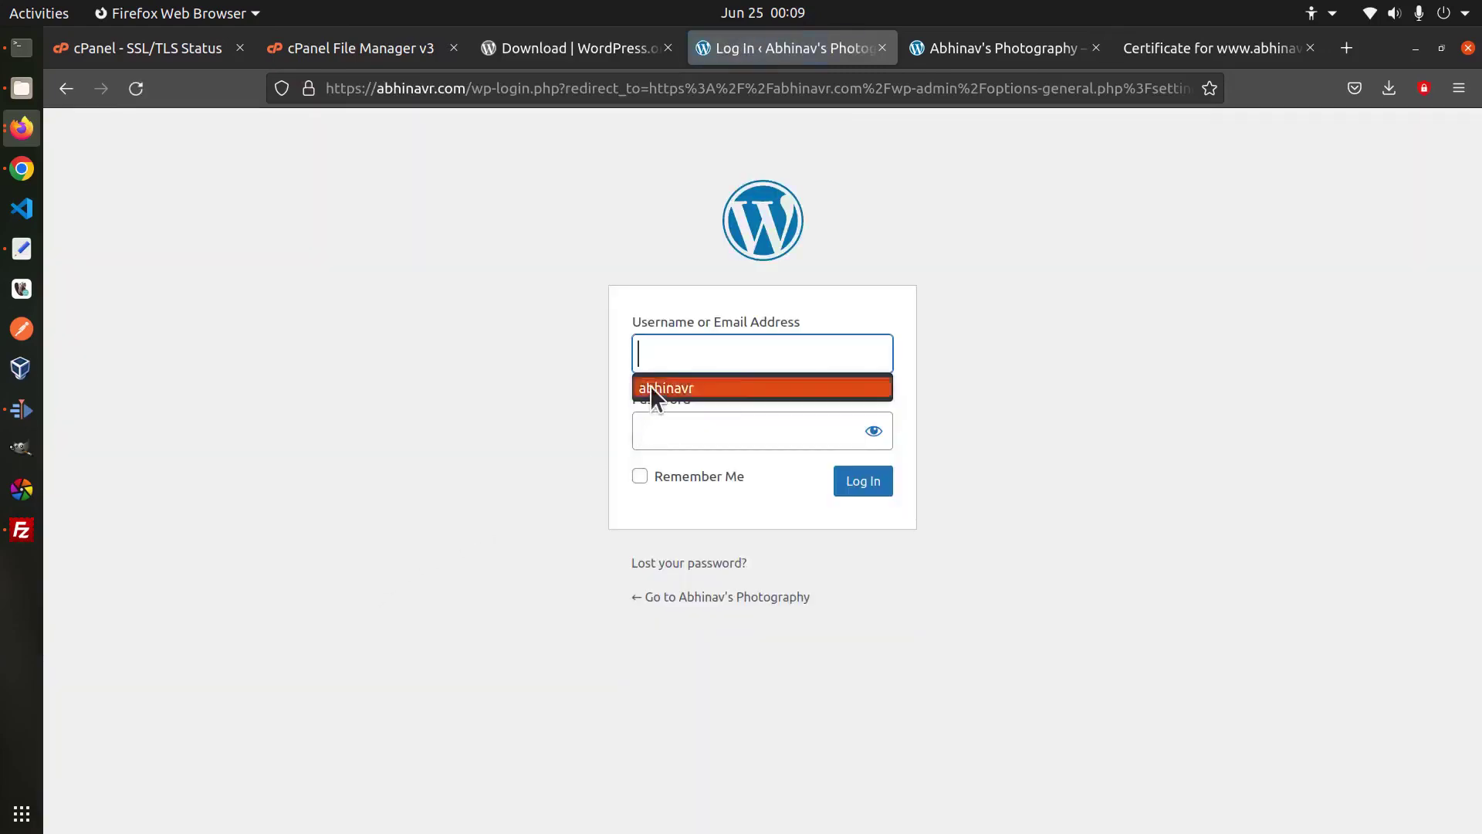
# Step: Log back in with the saved username and pasted password, then close the certificate tab
pyautogui.click(650, 388)
pyautogui.click(22, 254)
pyautogui.moveTo(602, 103); pyautogui.dragTo(255, 96)
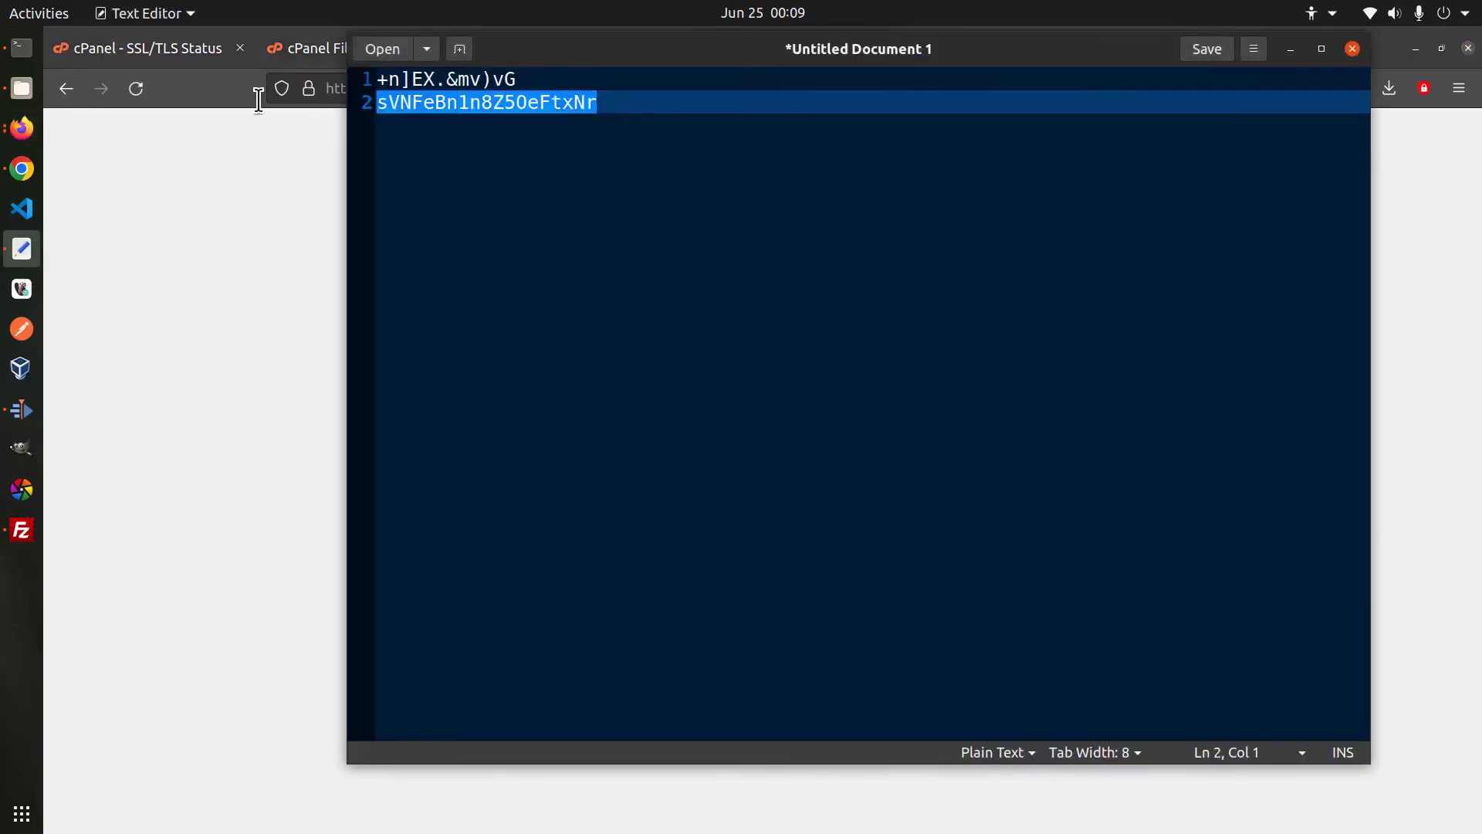
pyautogui.click(22, 128)
pyautogui.click(661, 440)
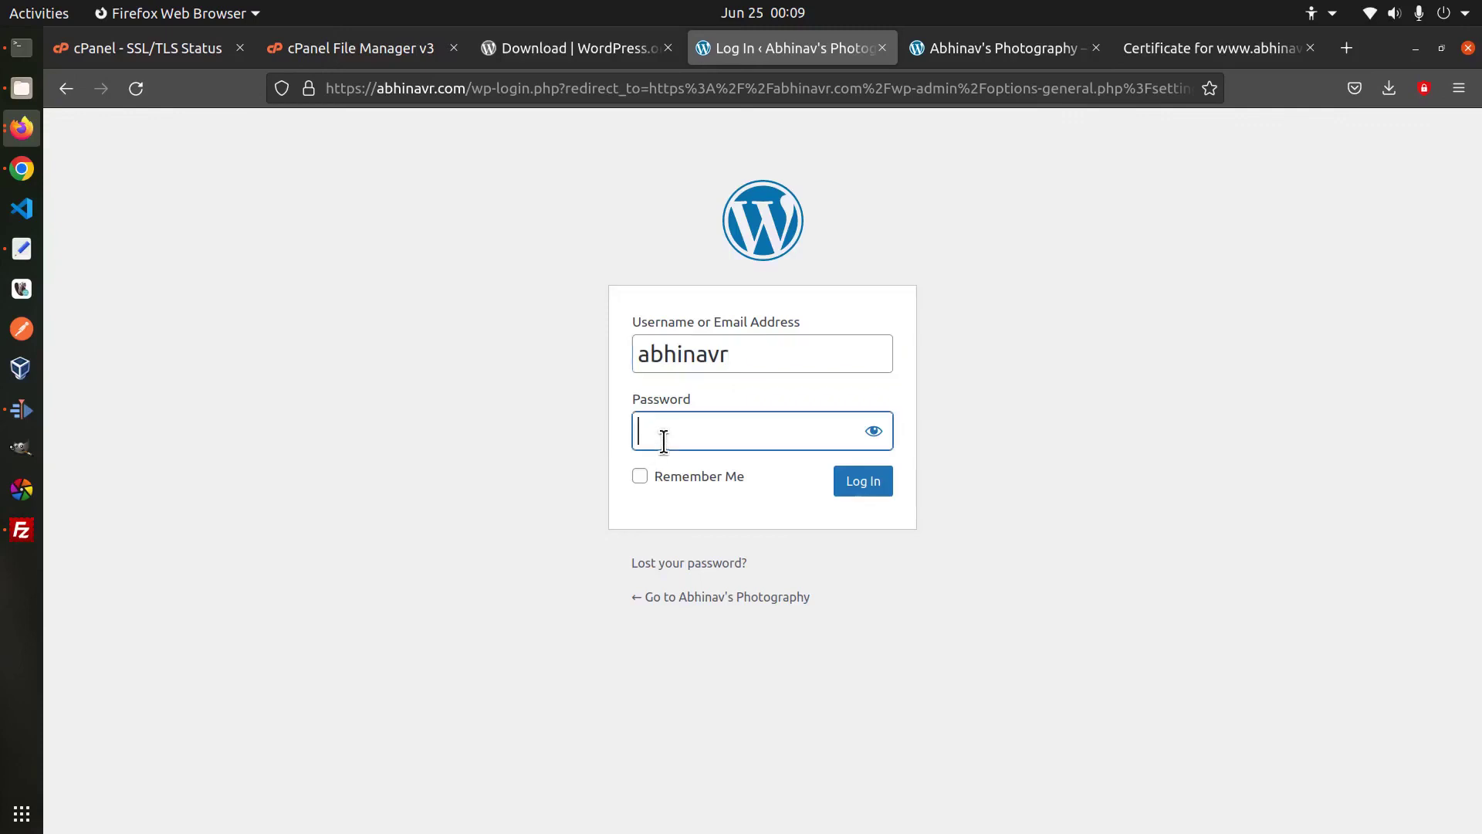
pyautogui.hotkey('ctrl', 'v')
pyautogui.click(854, 482)
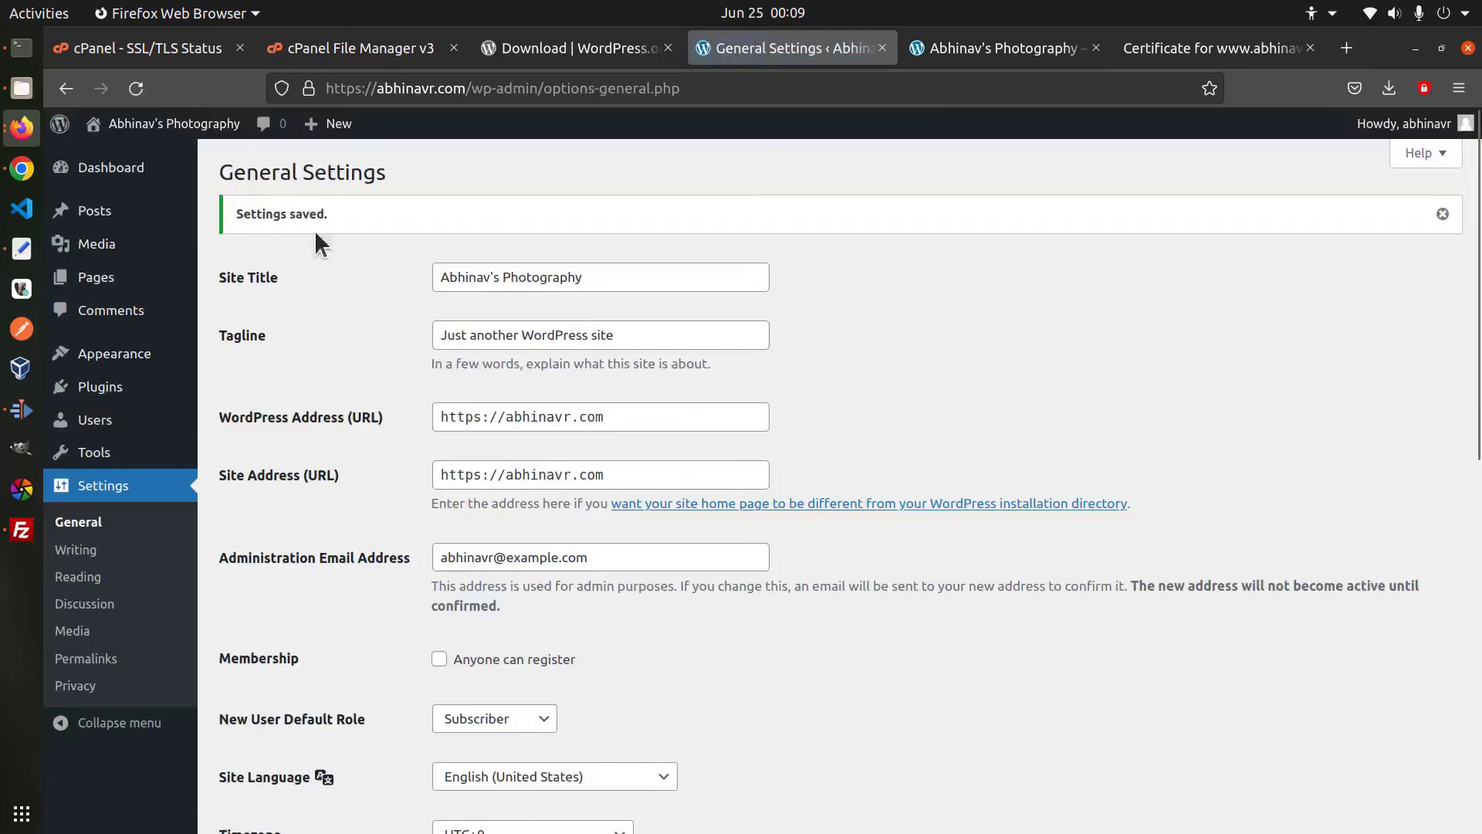
pyautogui.click(1017, 56)
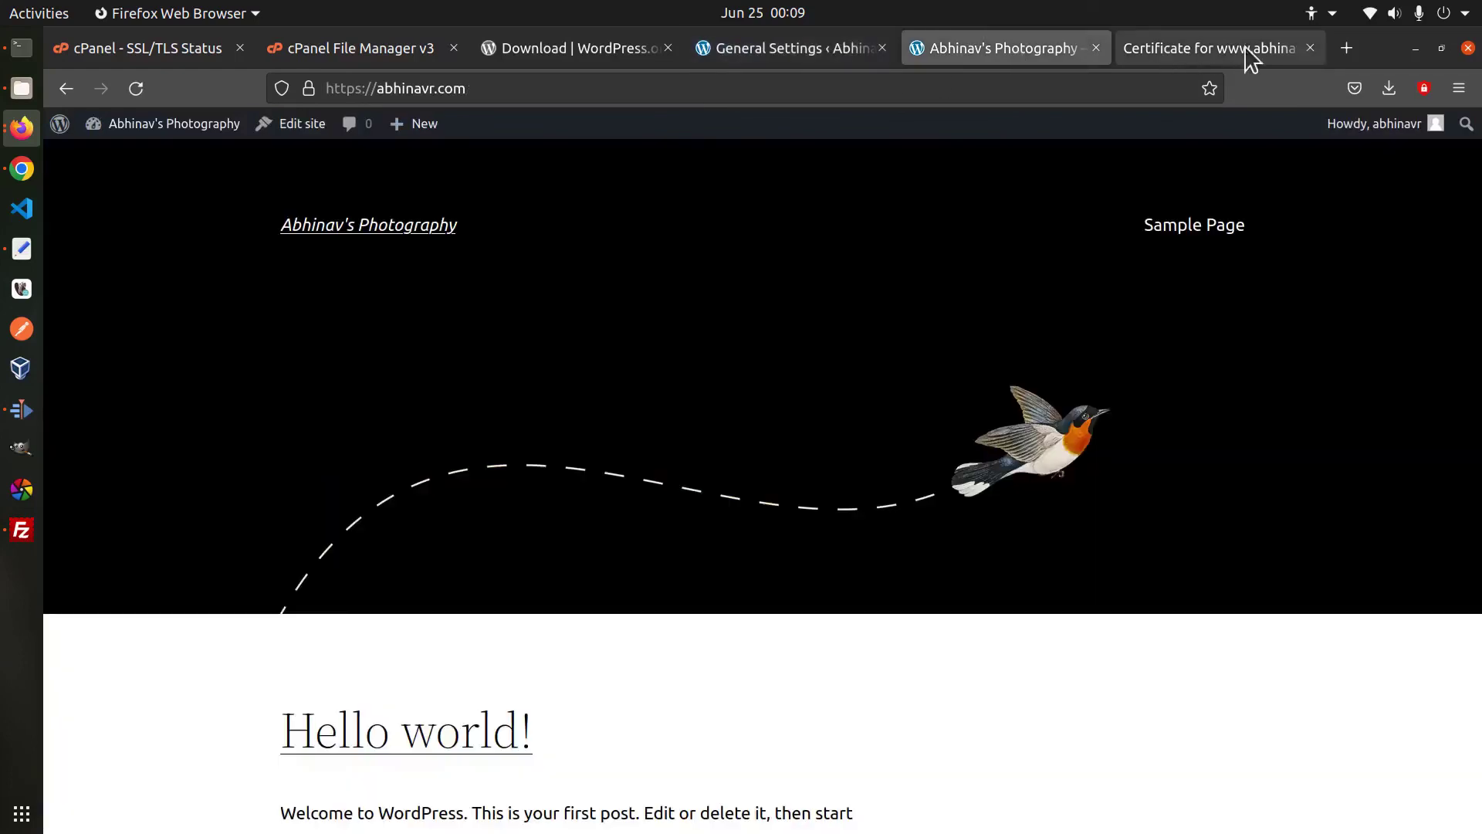
pyautogui.click(1308, 48)
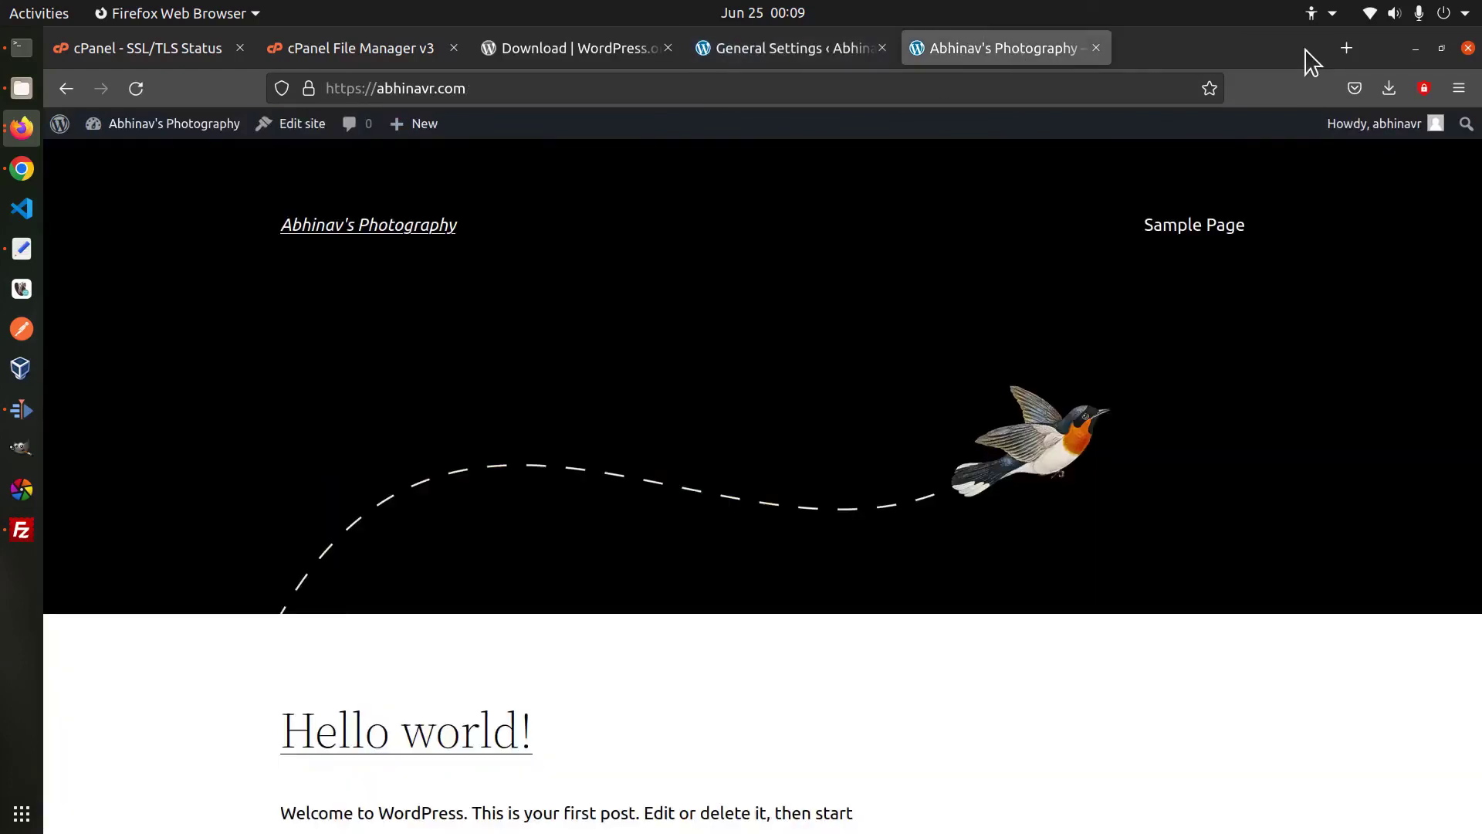